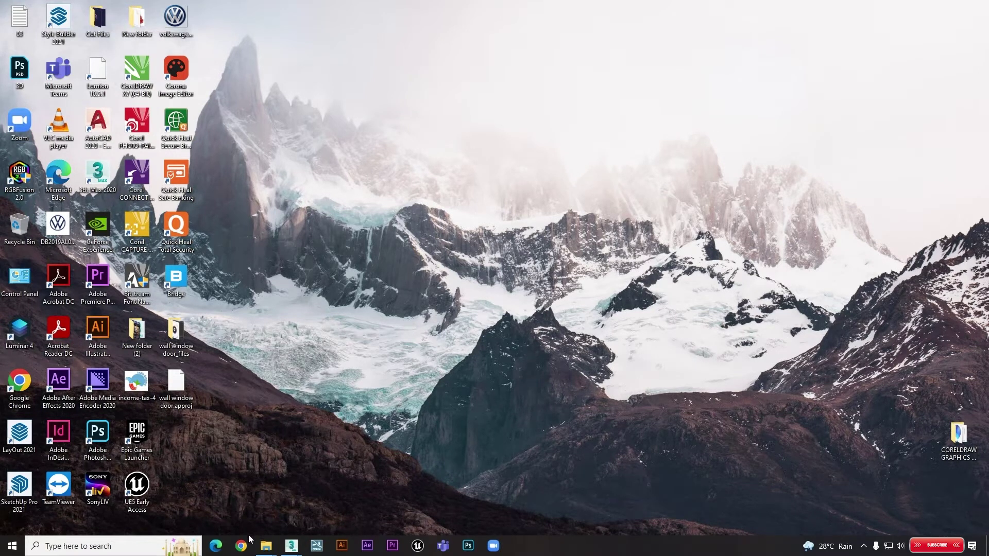
# - Google 'quixel bridge', open the Quixel Bridge product page and start downloading the Bridge installer
pyautogui.click(240, 546)
pyautogui.click(406, 218)
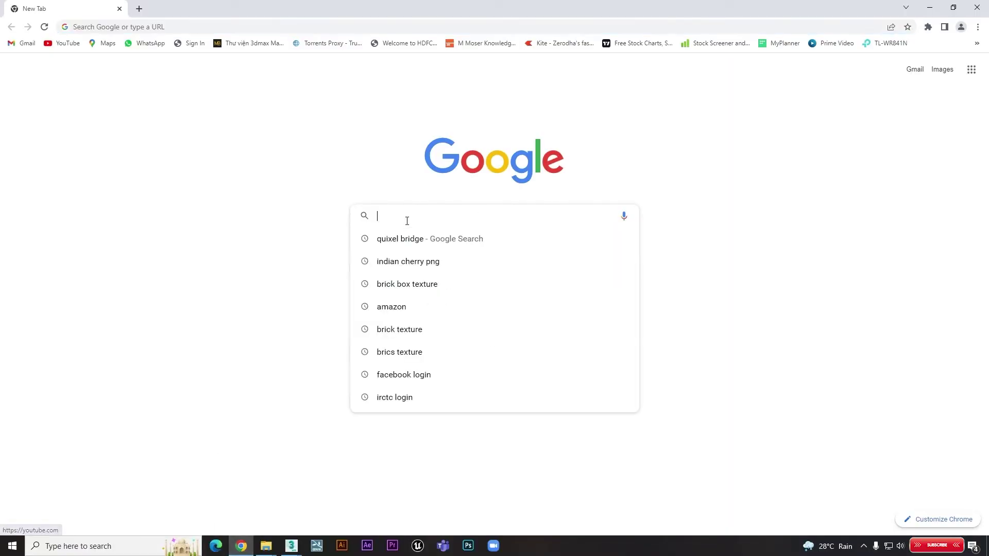
pyautogui.click(393, 247)
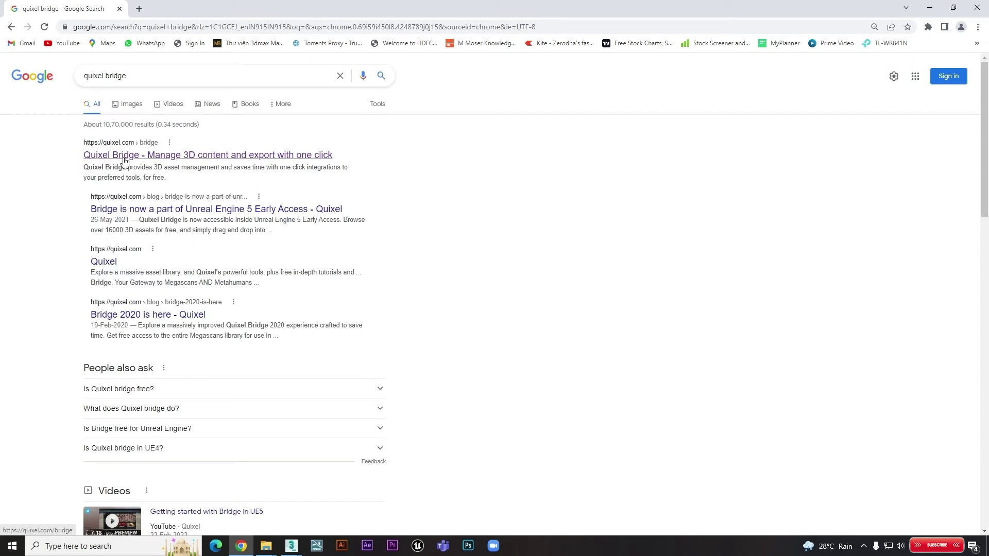
pyautogui.click(125, 161)
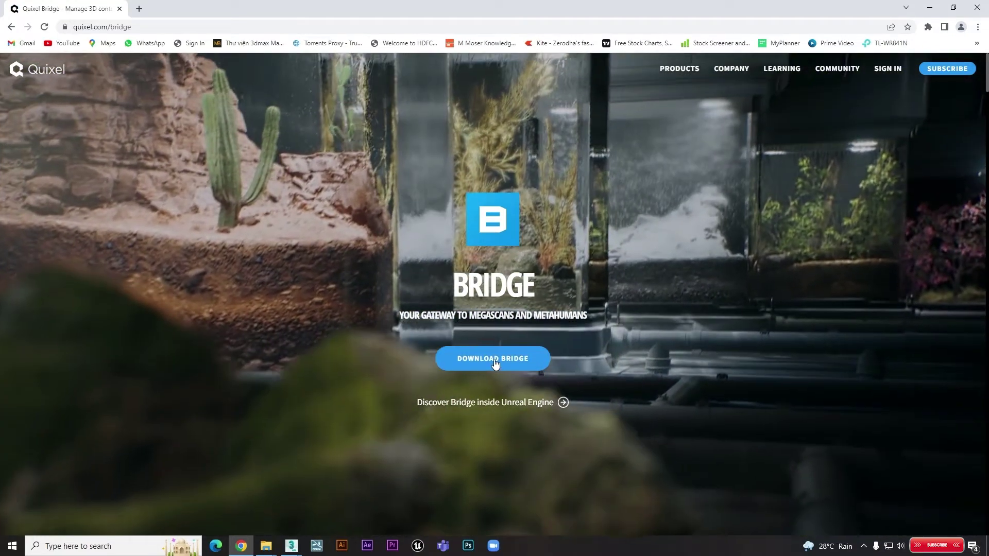
pyautogui.click(495, 363)
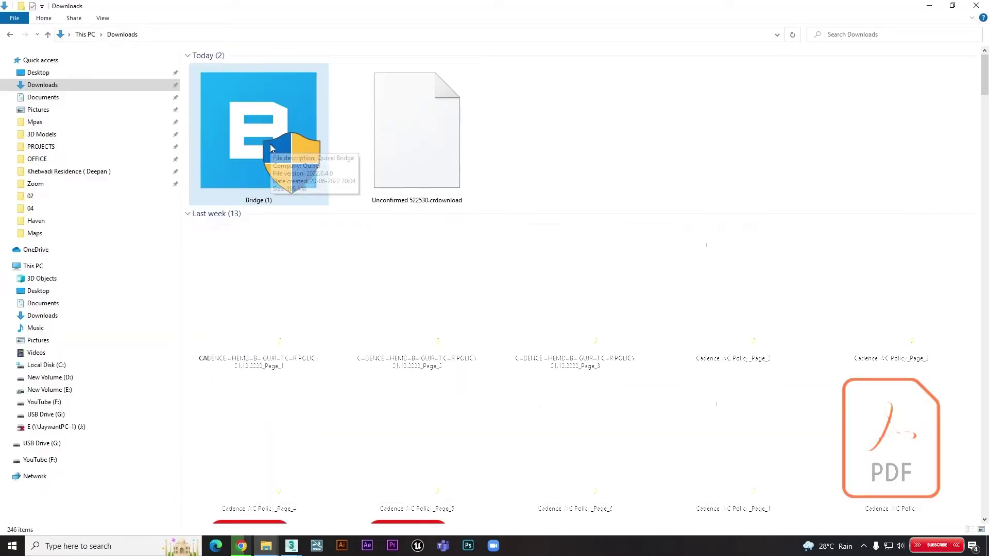
# - Run the downloaded Bridge (1) installer as administrator and refresh the desktop to launch Bridge
pyautogui.rightClick(246, 134)
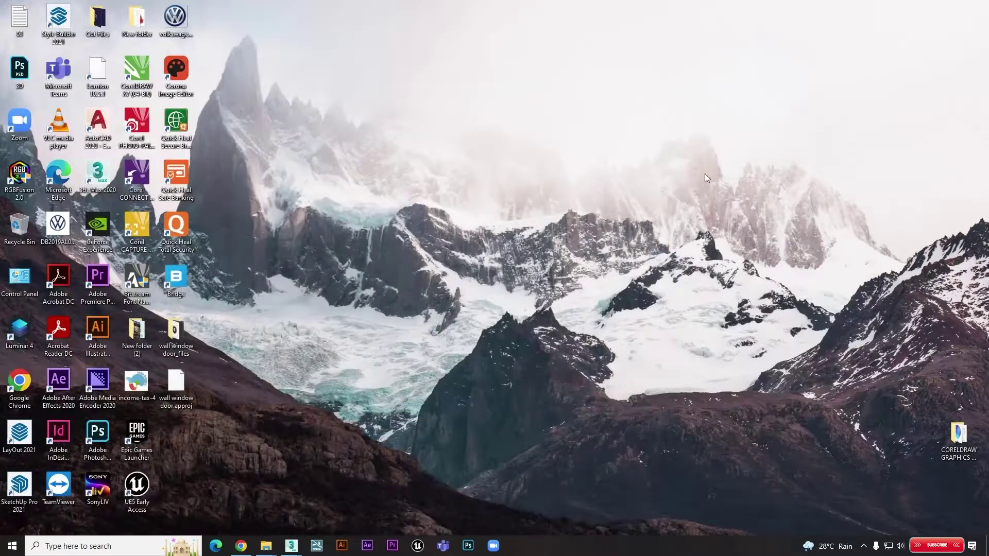
pyautogui.rightClick(478, 148)
pyautogui.click(498, 177)
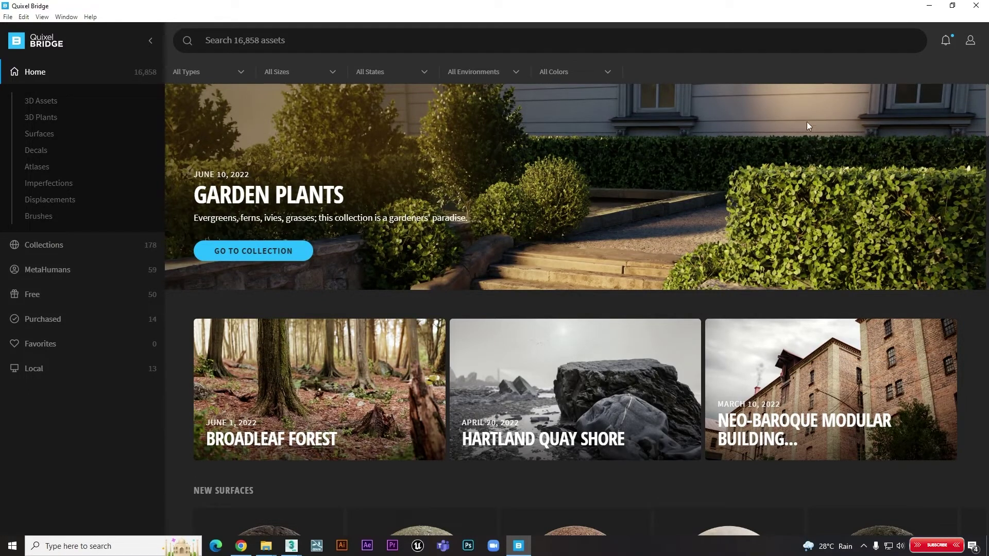
# - Check the signed-in account menu, close it, and switch to the 3D Assets section
pyautogui.click(972, 43)
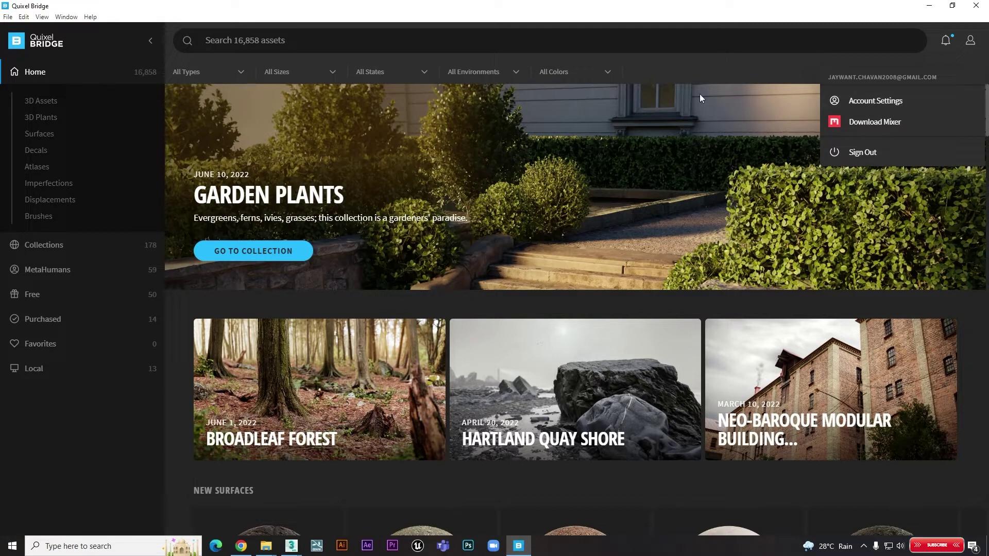
pyautogui.click(679, 71)
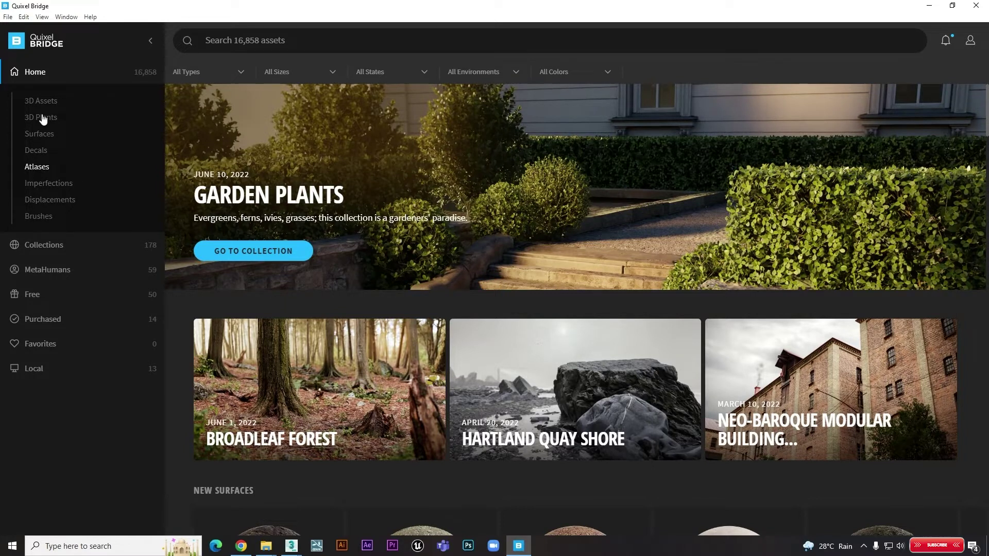
pyautogui.click(44, 102)
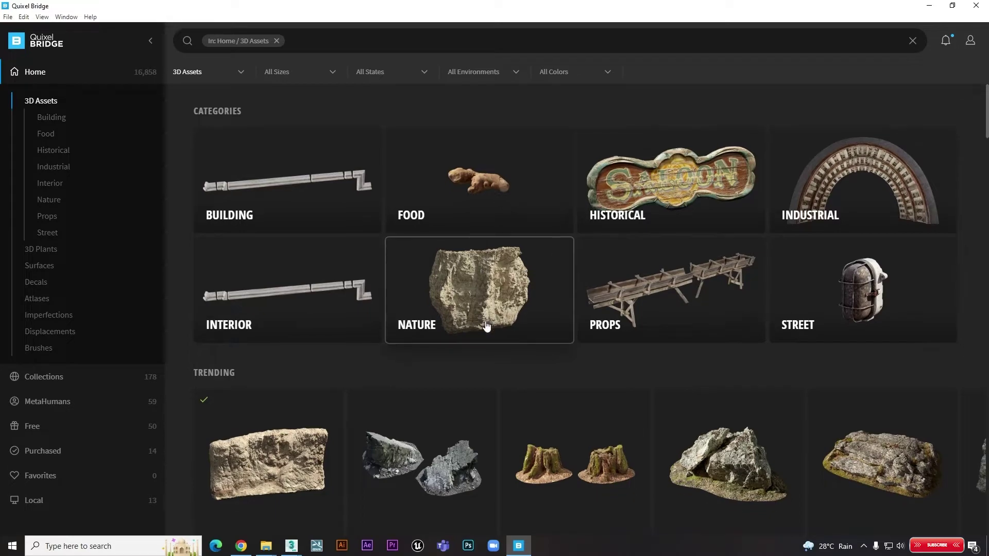
pyautogui.scroll(-4, 482, 324)
pyautogui.scroll(-5, 487, 316)
pyautogui.scroll(-5, 489, 315)
pyautogui.scroll(-5, 489, 315)
pyautogui.scroll(5, 489, 314)
pyautogui.scroll(-3, 489, 313)
pyautogui.scroll(-5, 489, 313)
pyautogui.scroll(5, 489, 313)
pyautogui.scroll(-5, 489, 313)
pyautogui.scroll(-5, 489, 313)
pyautogui.scroll(-3, 489, 313)
pyautogui.scroll(5, 489, 313)
pyautogui.scroll(5, 489, 313)
pyautogui.scroll(3, 489, 313)
pyautogui.scroll(5, 489, 314)
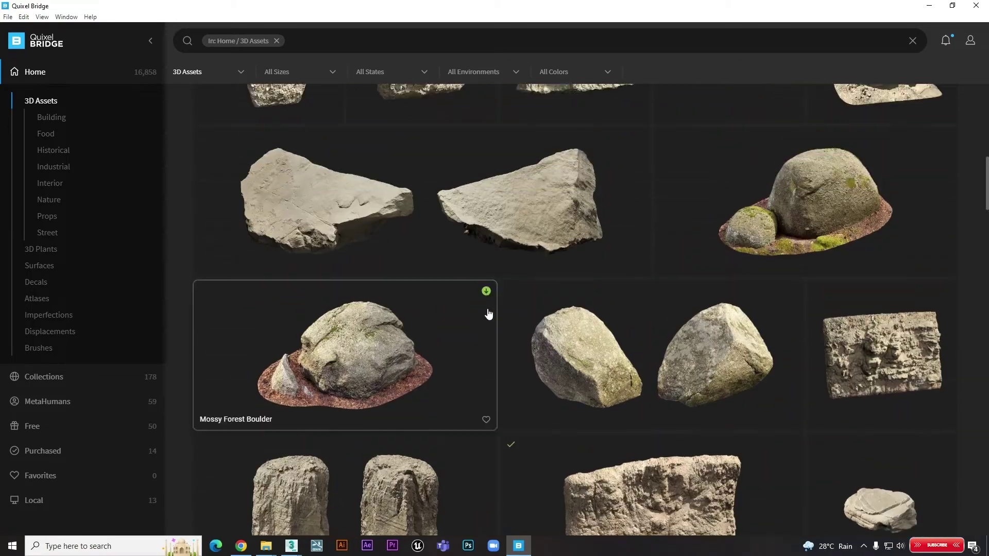
pyautogui.scroll(3, 489, 314)
pyautogui.scroll(1, 486, 313)
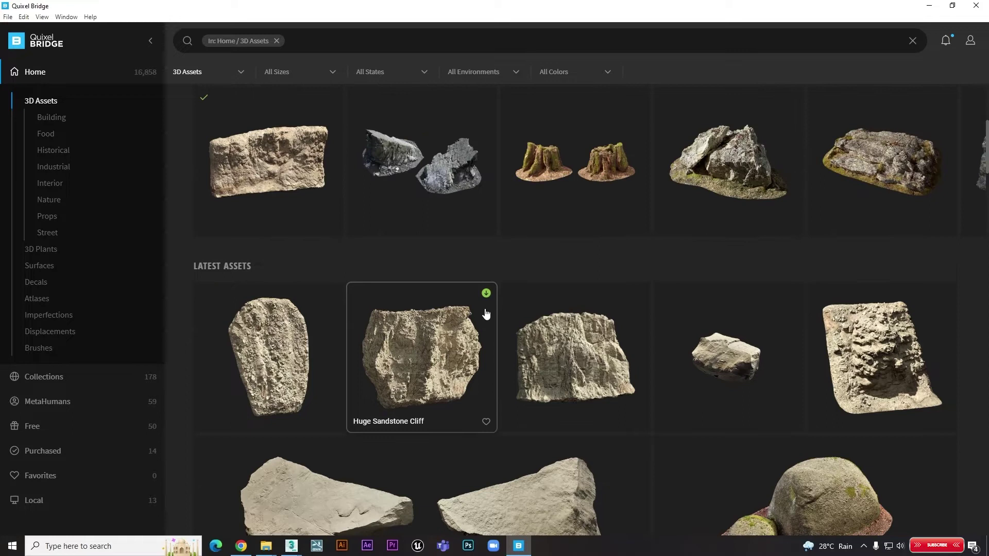
pyautogui.scroll(3, 485, 313)
pyautogui.scroll(2, 484, 314)
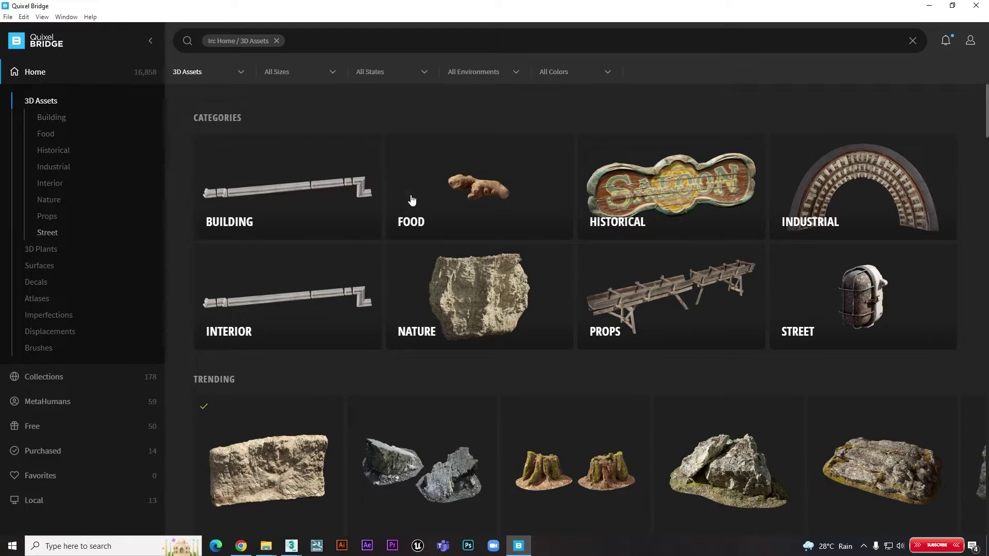
# - Open the Building category of 3D Assets and scroll through its subcategory tiles
pyautogui.click(299, 192)
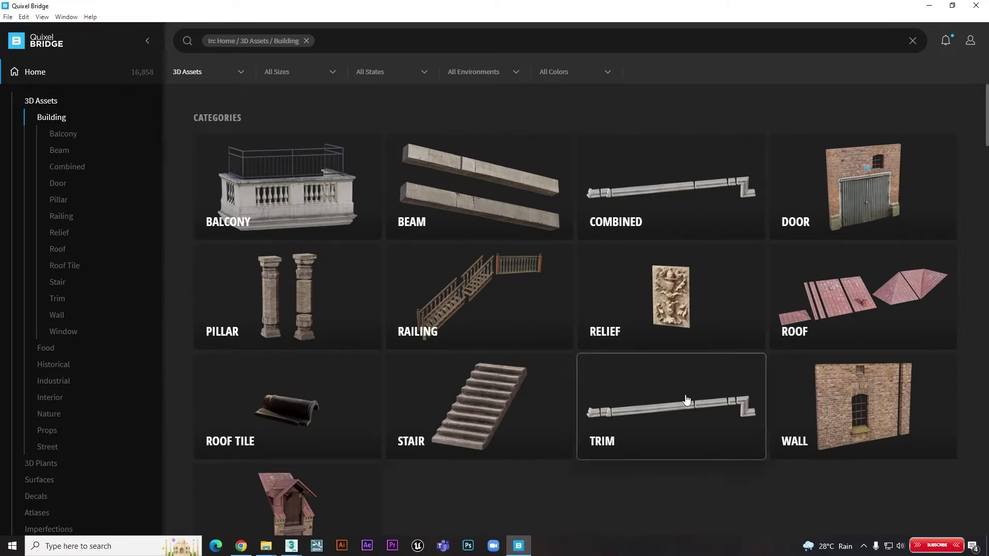
pyautogui.scroll(-1, 899, 381)
pyautogui.scroll(-6, 800, 365)
pyautogui.scroll(-2, 799, 365)
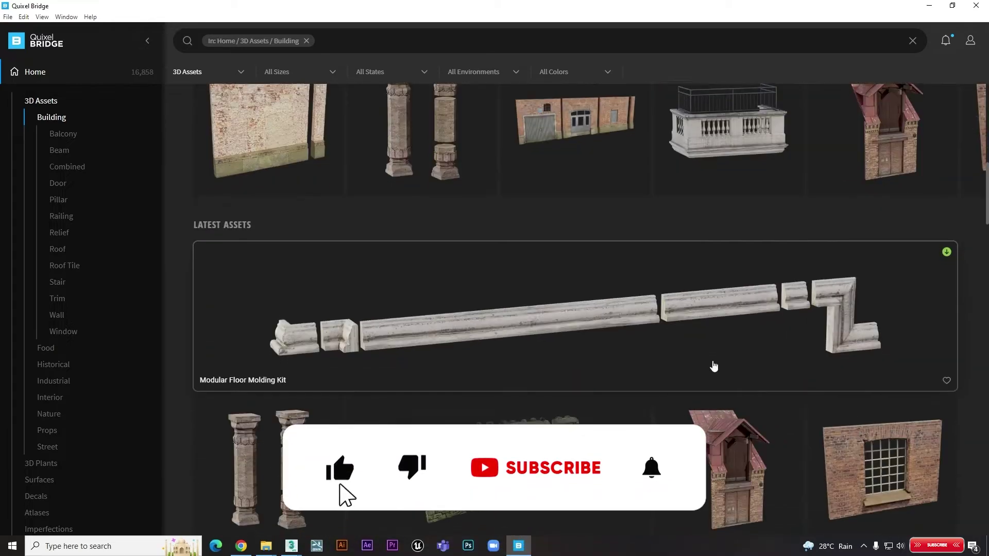
pyautogui.scroll(-5, 711, 382)
pyautogui.scroll(-3, 711, 353)
pyautogui.scroll(-3, 606, 336)
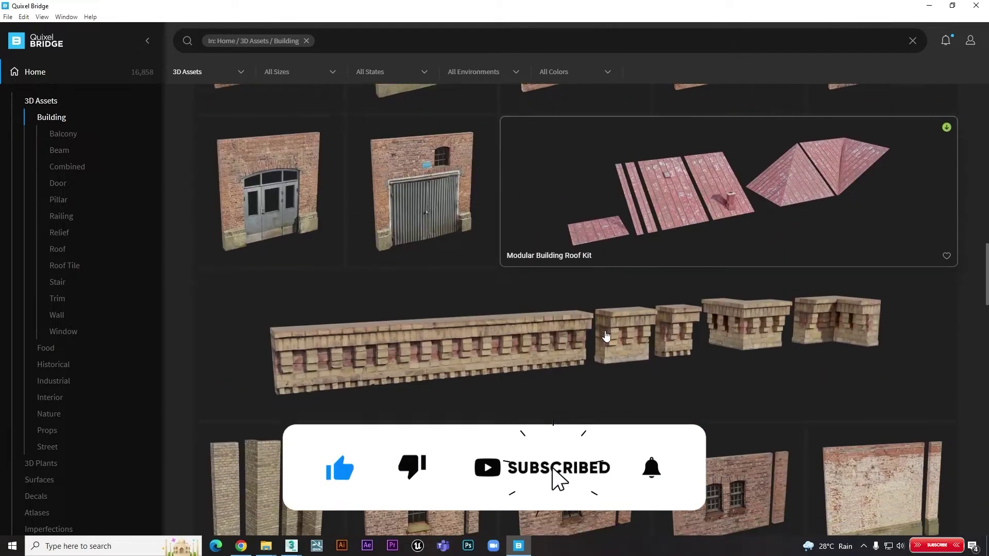
pyautogui.scroll(10, 606, 336)
pyautogui.scroll(5, 606, 336)
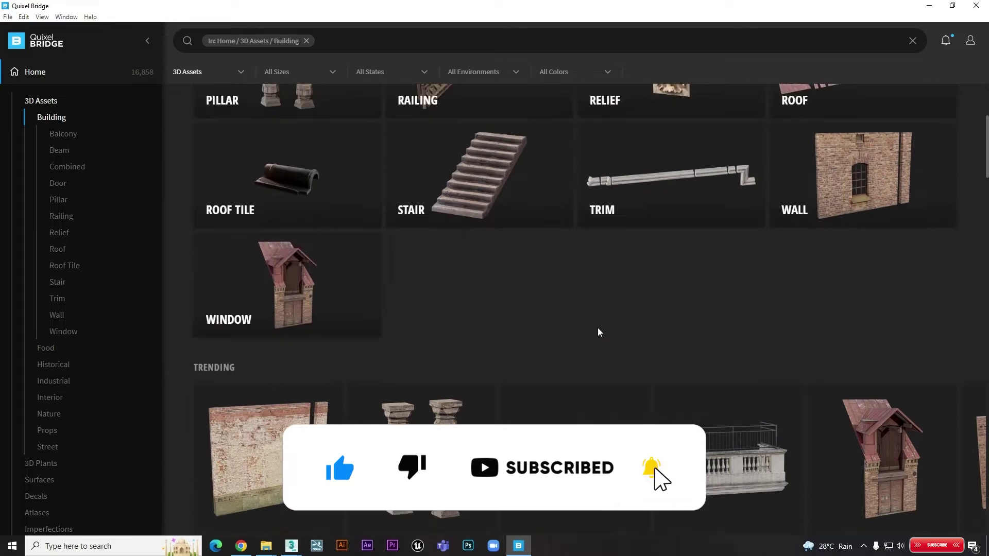
pyautogui.scroll(3, 596, 331)
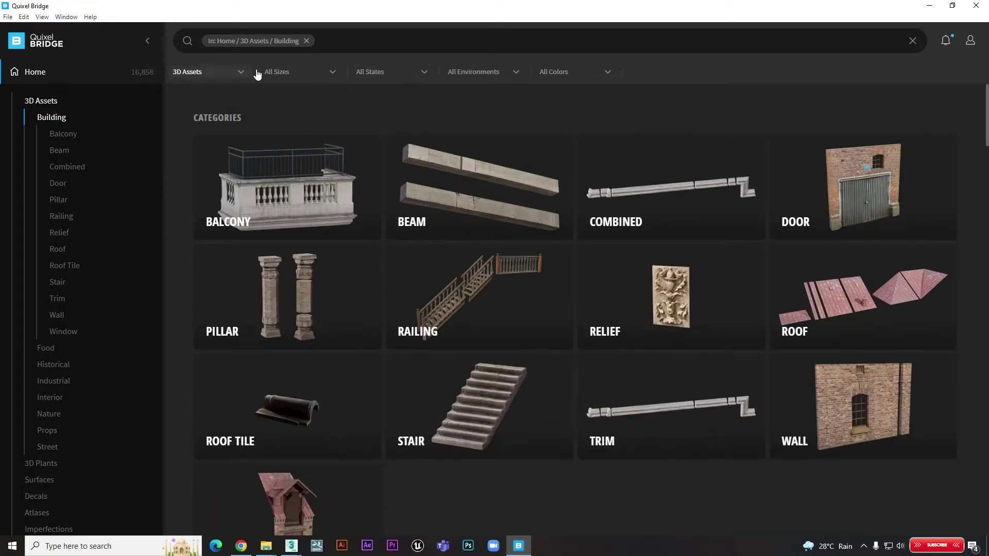
# - Review the Type, Size, State, Environment and Color filter choices for Building assets
pyautogui.click(236, 74)
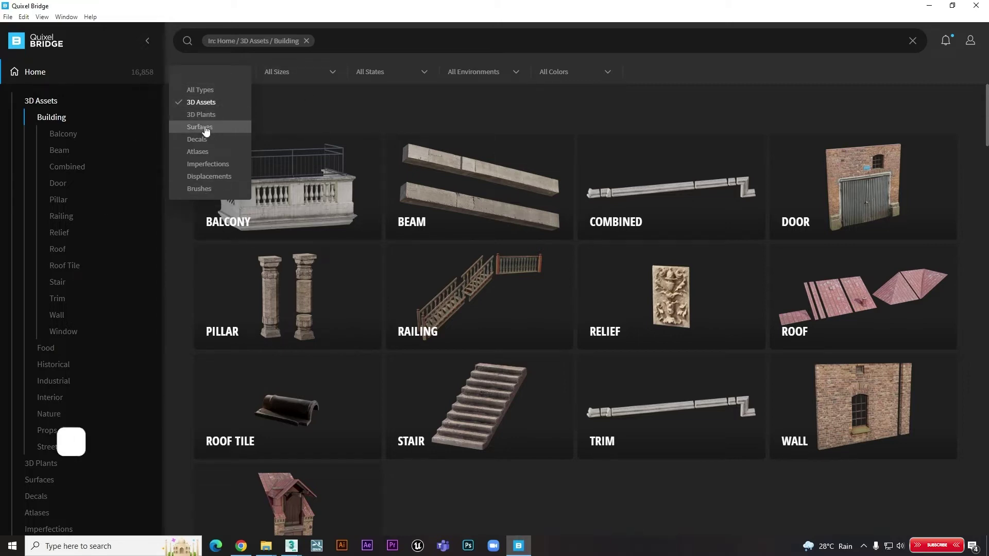
pyautogui.click(316, 75)
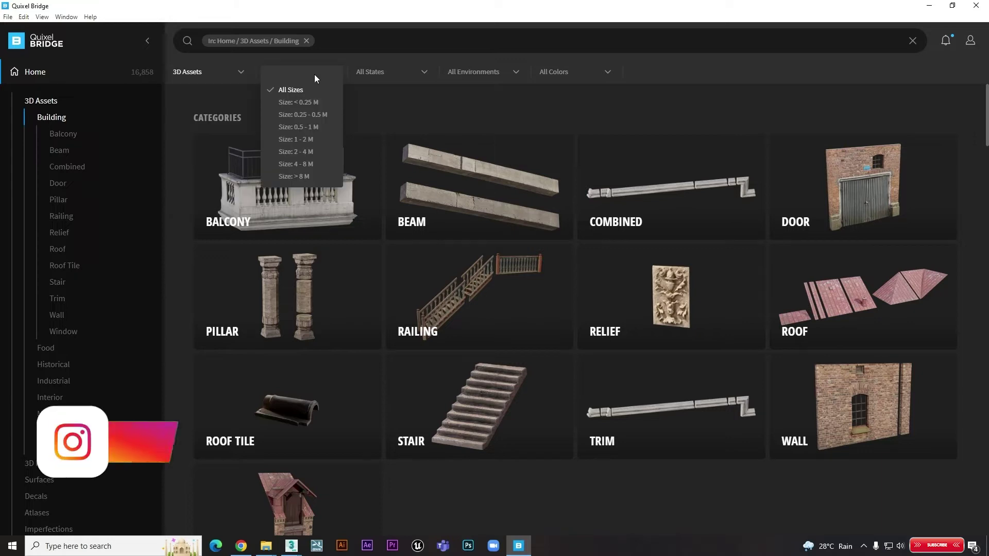
pyautogui.click(422, 73)
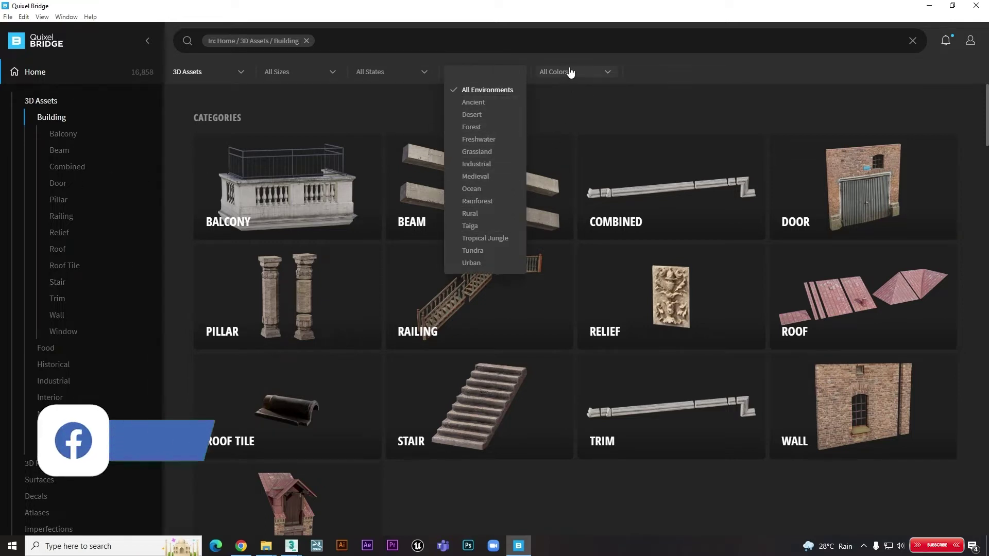
pyautogui.click(571, 71)
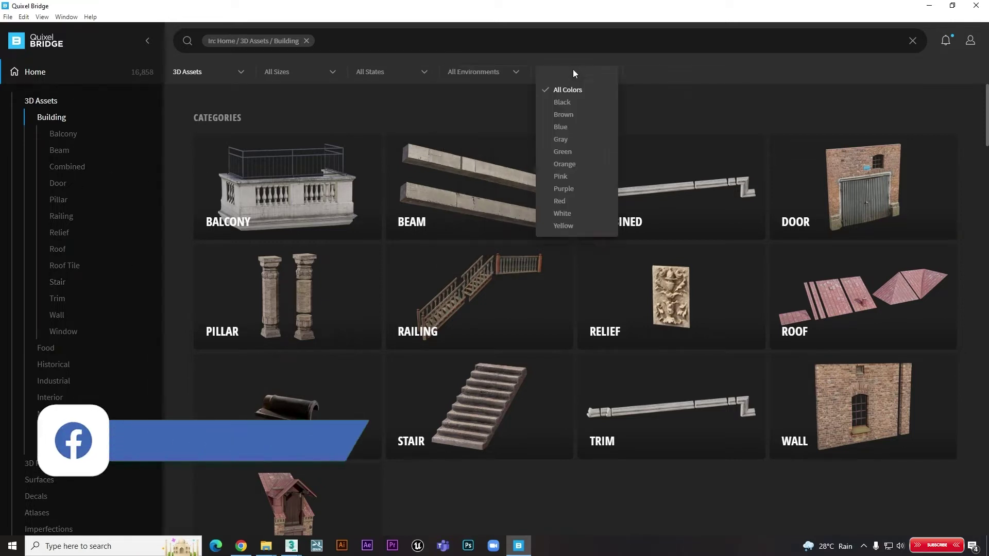
pyautogui.click(692, 73)
pyautogui.scroll(-2, 502, 319)
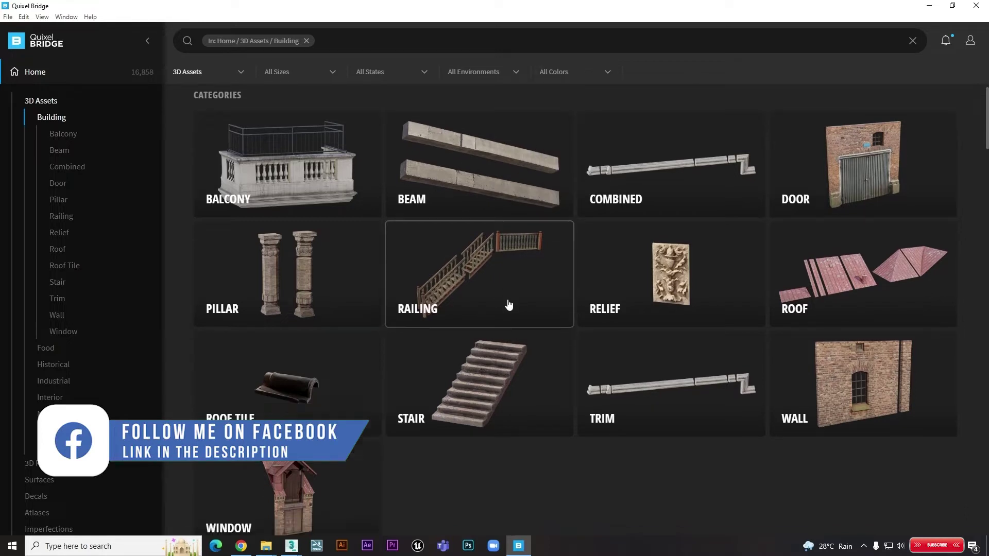
pyautogui.scroll(-5, 502, 299)
pyautogui.scroll(-5, 503, 299)
pyautogui.scroll(-4, 510, 299)
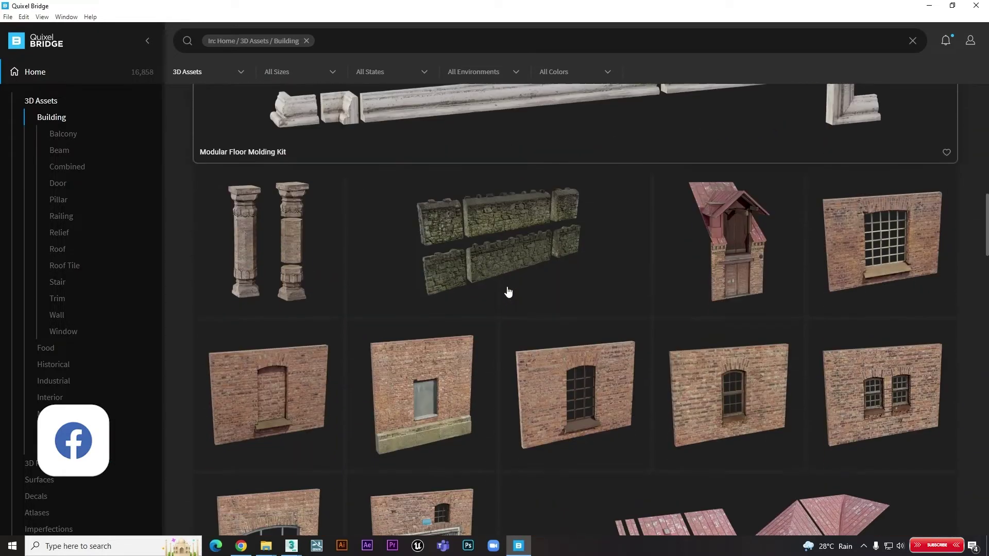
pyautogui.scroll(-2, 507, 291)
pyautogui.scroll(-5, 507, 290)
pyautogui.scroll(-2, 508, 291)
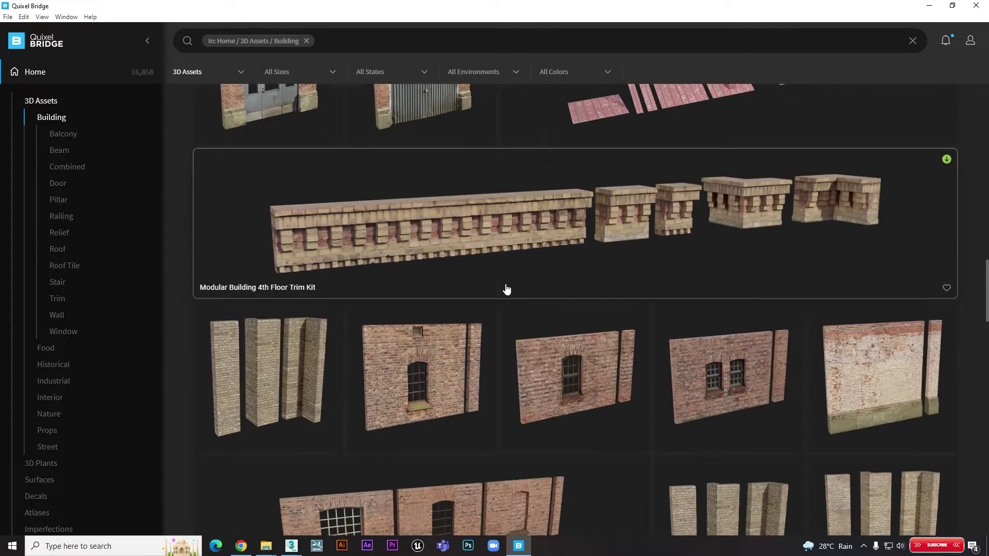
pyautogui.scroll(-1, 508, 291)
pyautogui.scroll(-2, 507, 290)
pyautogui.scroll(-2, 507, 290)
pyautogui.scroll(-3, 505, 287)
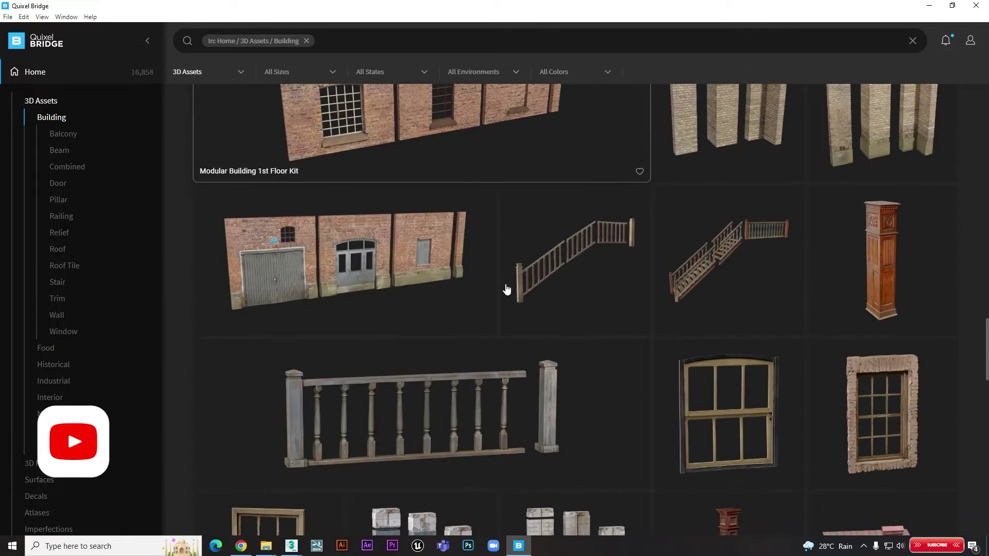
pyautogui.scroll(-5, 505, 287)
pyautogui.scroll(-4, 499, 281)
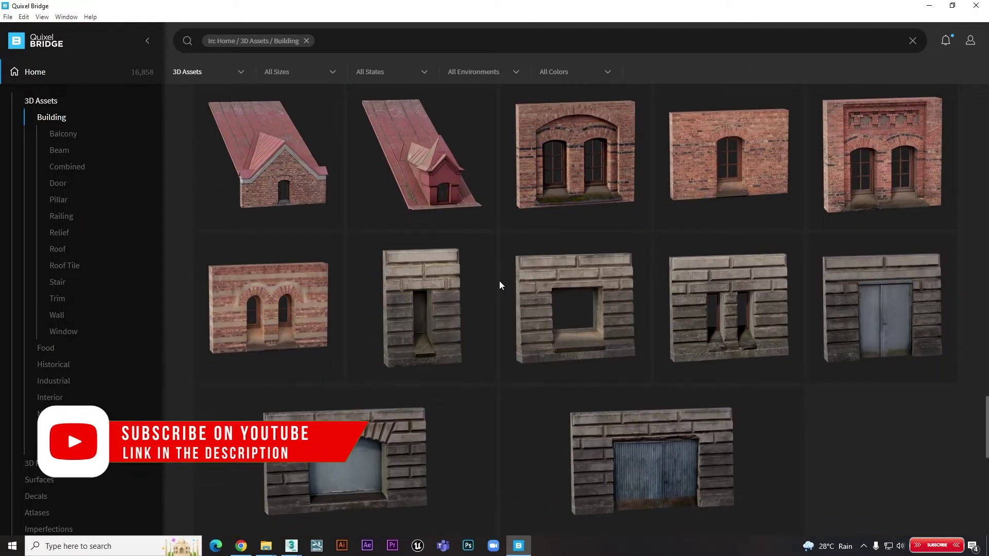
pyautogui.scroll(4, 500, 281)
pyautogui.scroll(3, 499, 280)
pyautogui.scroll(3, 500, 283)
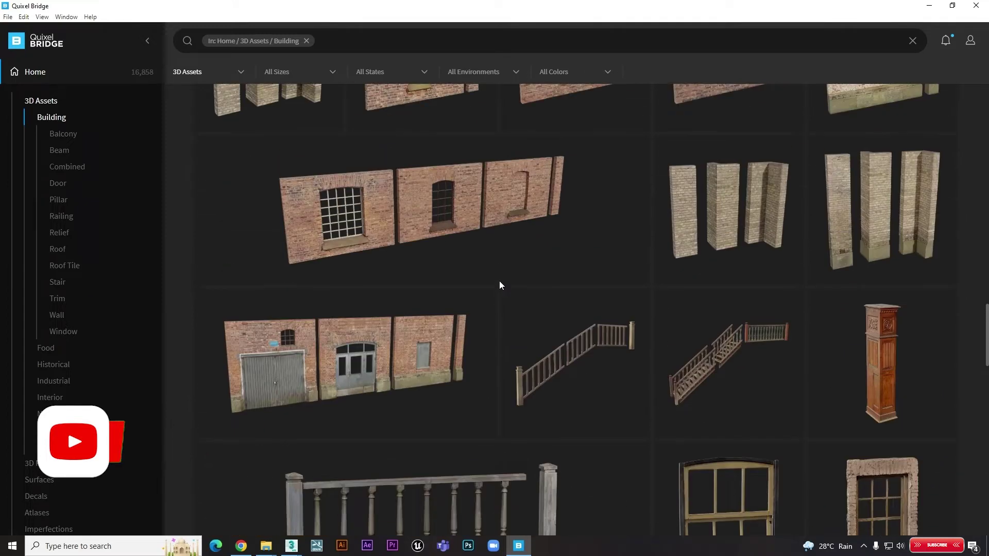
pyautogui.scroll(1, 504, 286)
pyautogui.scroll(3, 502, 286)
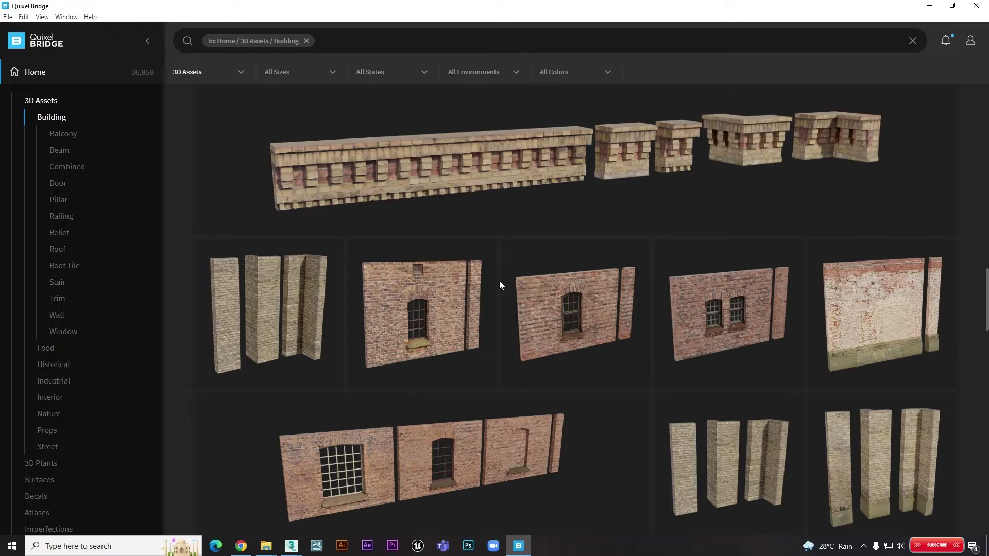
pyautogui.scroll(1, 500, 282)
pyautogui.scroll(3, 503, 288)
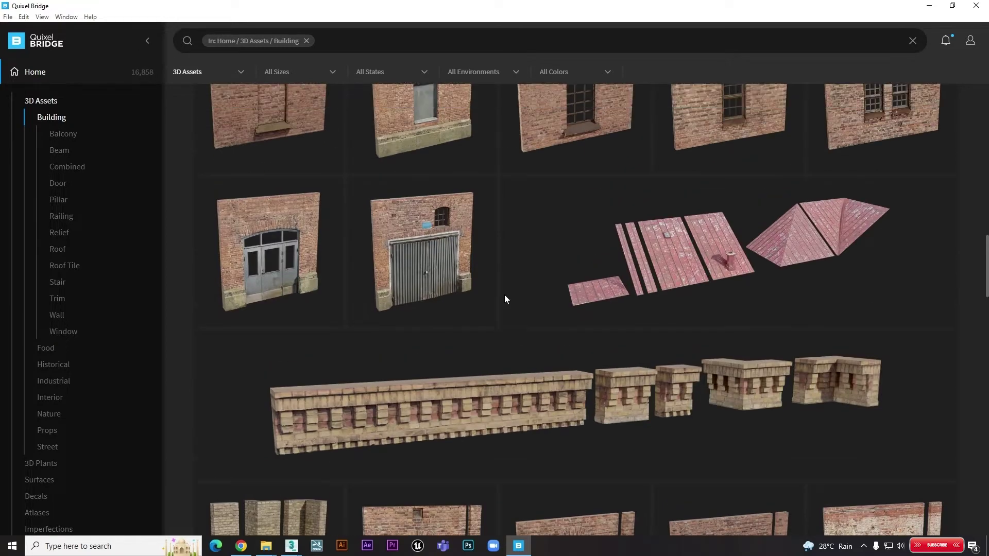
pyautogui.scroll(2, 504, 294)
pyautogui.scroll(3, 510, 287)
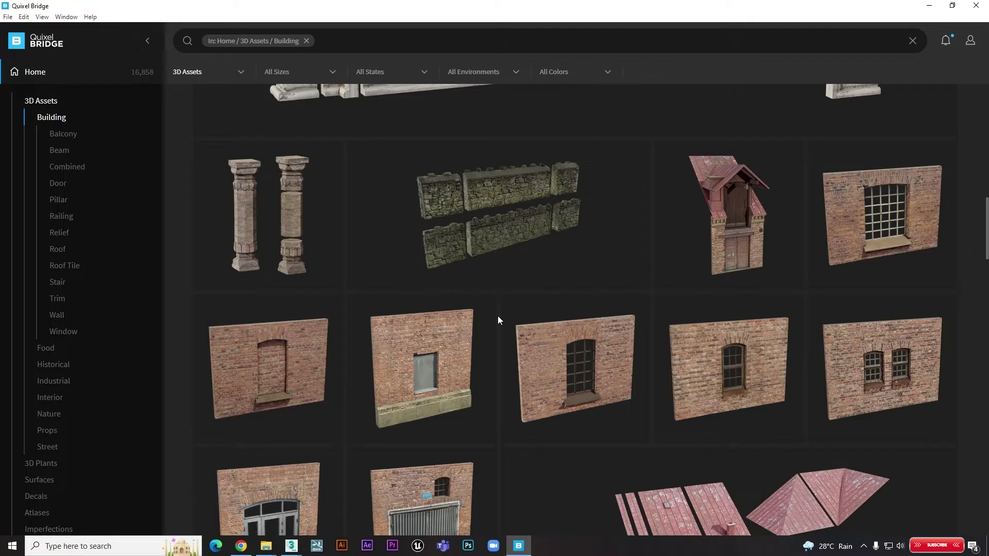
pyautogui.scroll(4, 498, 318)
pyautogui.scroll(3, 498, 315)
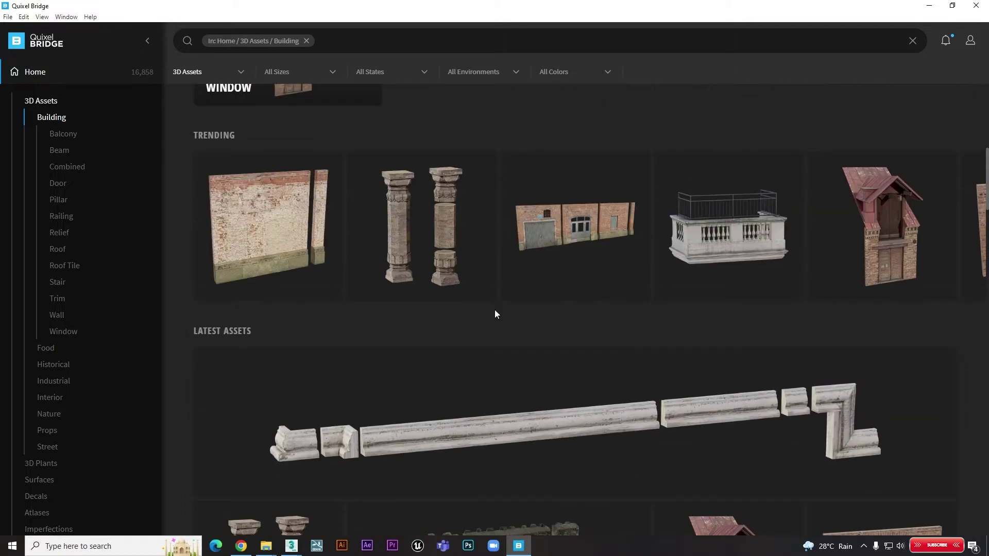
pyautogui.scroll(5, 535, 294)
pyautogui.scroll(4, 535, 293)
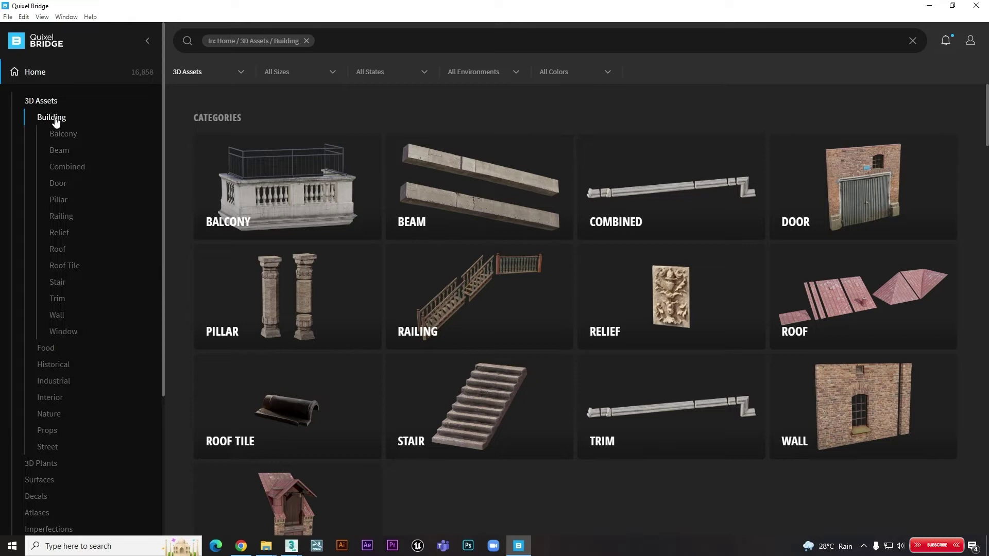
# - Go back to the 3D Assets categories and download the Beach Rock Formation asset
pyautogui.click(45, 103)
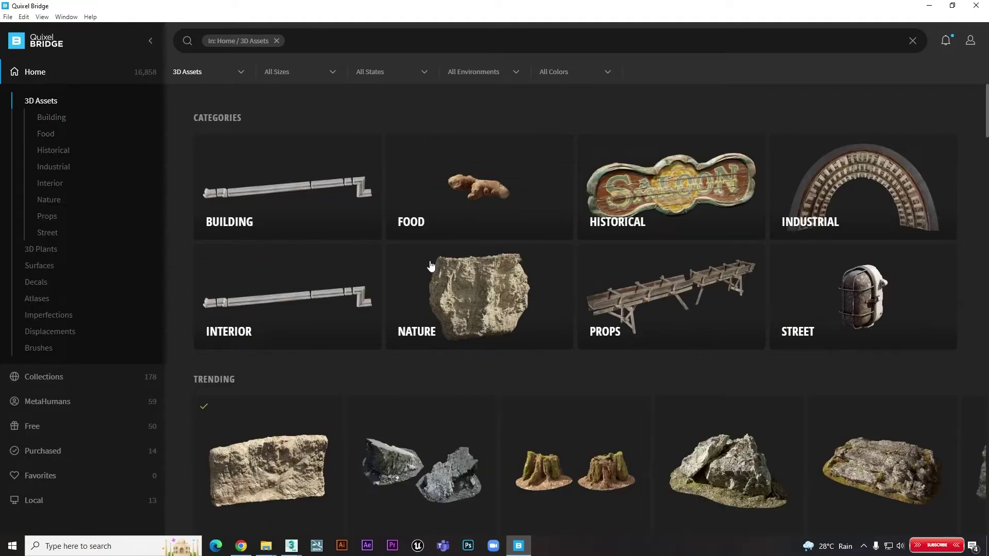
pyautogui.scroll(-3, 431, 265)
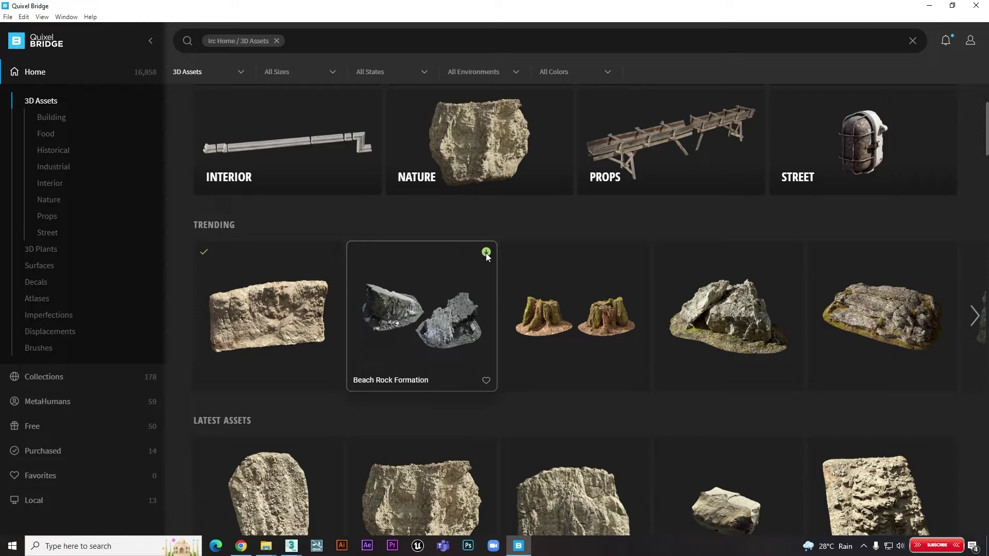
pyautogui.click(487, 253)
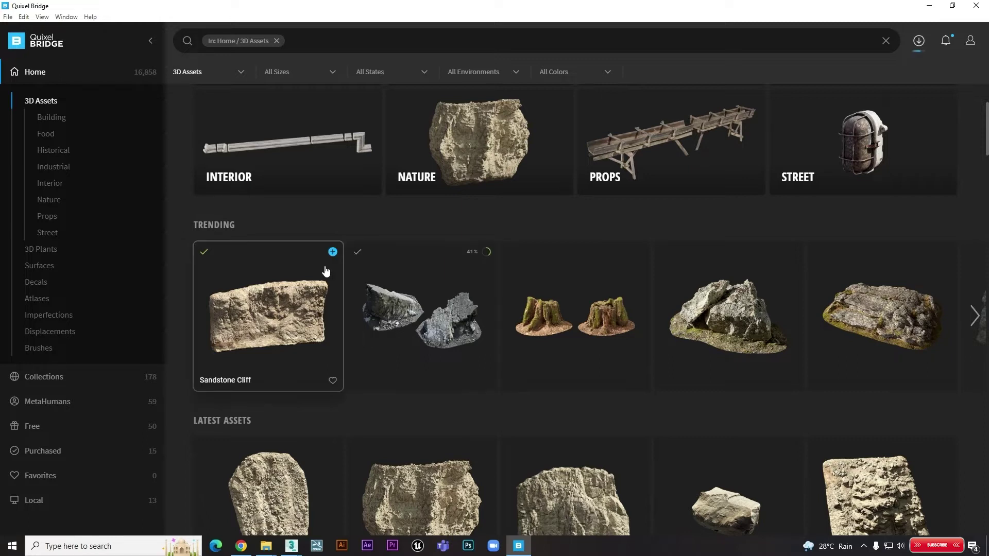
# - Export the Sandstone Cliff rock from Bridge into 3ds Max
pyautogui.moveTo(267, 316)
pyautogui.hotkey('alt', 'Tab')
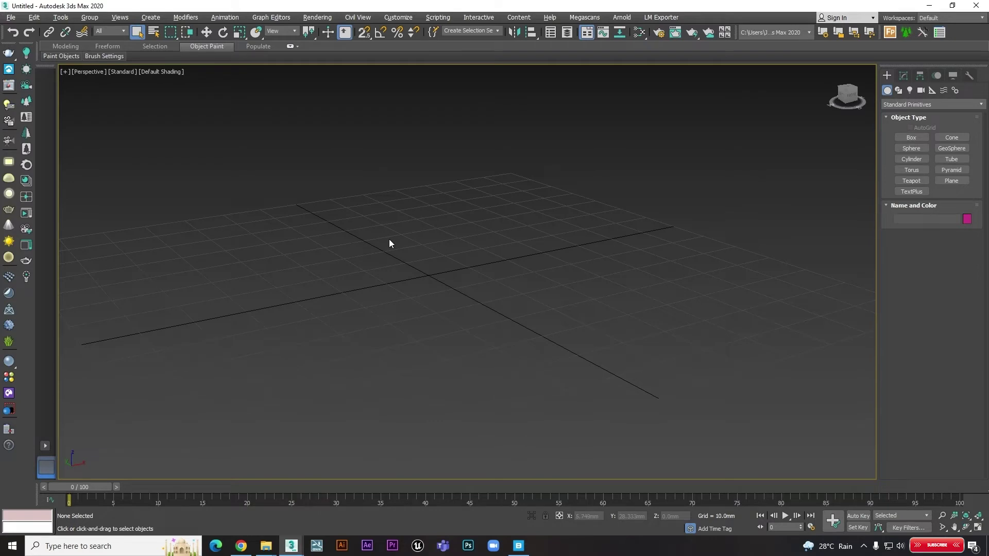
pyautogui.hotkey('alt', 'Tab')
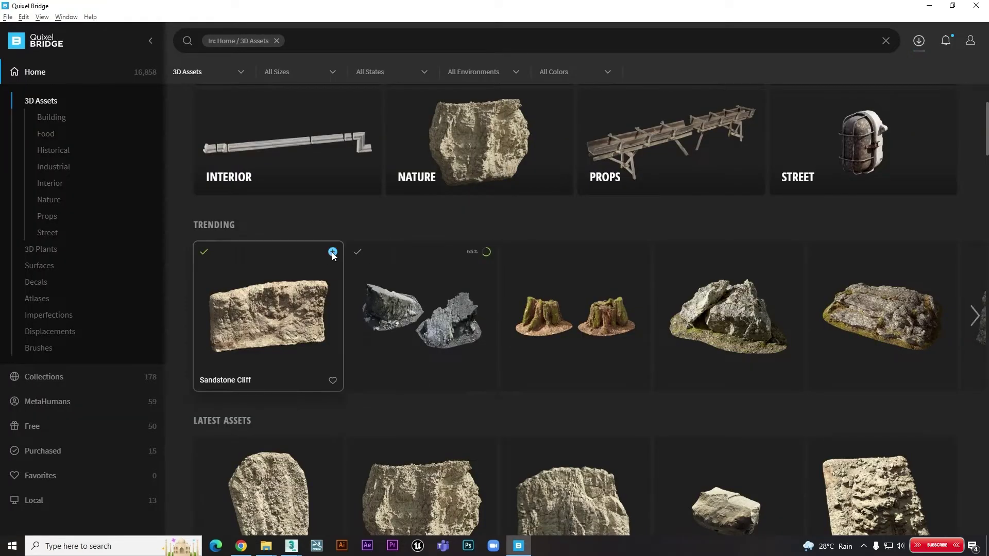
pyautogui.click(333, 252)
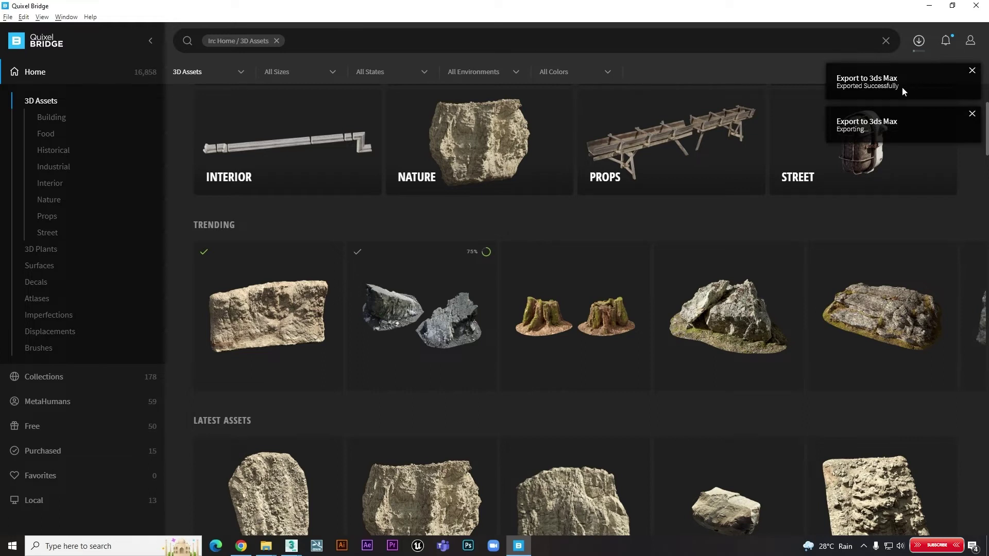
pyautogui.hotkey('alt', 'Tab')
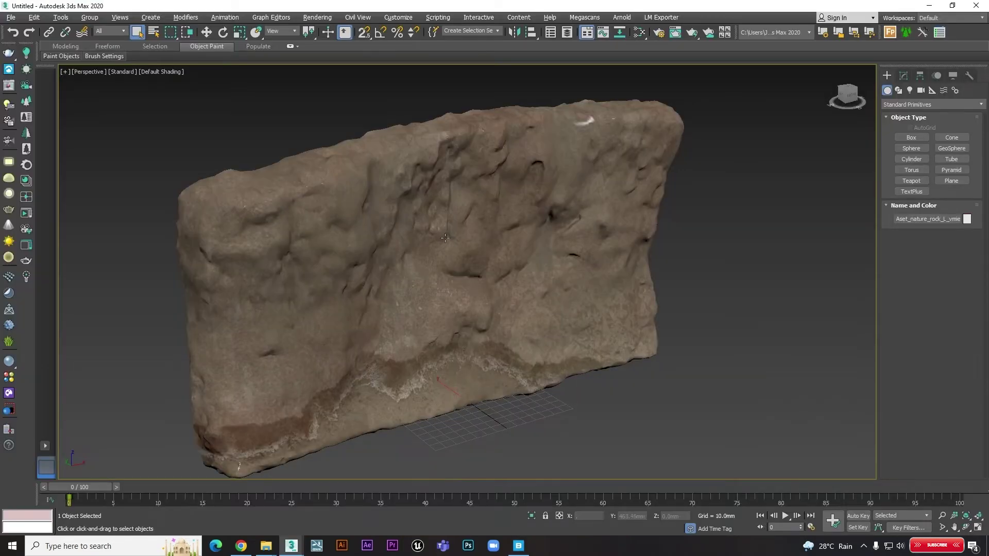
# - Orbit and zoom the 3ds Max viewport to inspect the imported sandstone rock
pyautogui.scroll(-3, 445, 238)
pyautogui.moveTo(520, 252)
pyautogui.keyDown('alt'); pyautogui.mouseDown(button='middle')
pyautogui.moveTo(518, 236)
pyautogui.moveTo(577, 263)
pyautogui.moveTo(527, 242)
pyautogui.moveTo(402, 236)
pyautogui.mouseUp(button='middle'); pyautogui.keyUp('alt')
pyautogui.scroll(5, 546, 247)
pyautogui.scroll(2, 585, 267)
pyautogui.scroll(-4, 585, 266)
pyautogui.scroll(-3, 567, 258)
pyautogui.scroll(3, 527, 242)
pyautogui.scroll(2, 402, 237)
pyautogui.scroll(-2, 402, 237)
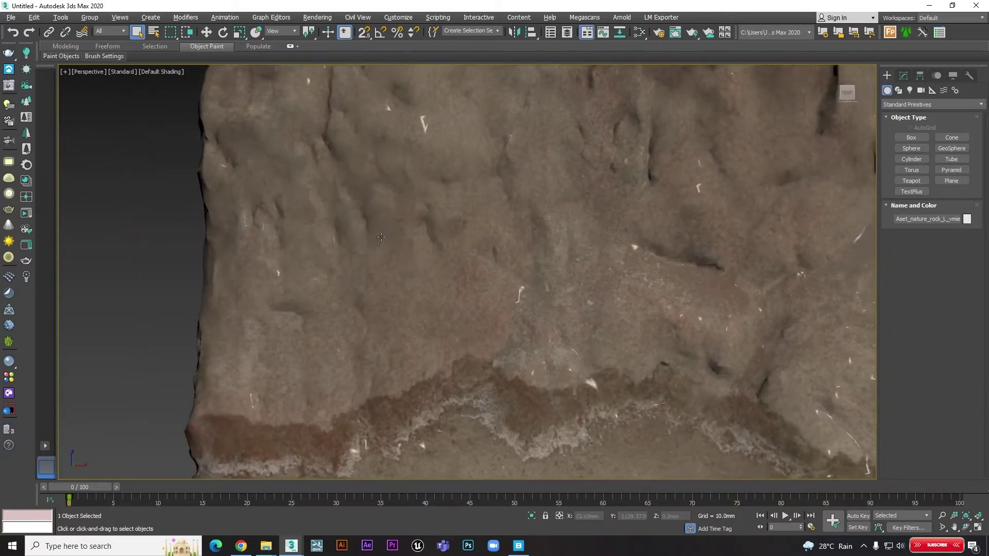
pyautogui.scroll(-4, 447, 255)
pyautogui.scroll(1, 447, 255)
pyautogui.moveTo(447, 254)
pyautogui.keyDown('alt'); pyautogui.mouseDown(button='middle')
pyautogui.moveTo(413, 280)
pyautogui.moveTo(521, 266)
pyautogui.moveTo(510, 265)
pyautogui.mouseUp(button='middle'); pyautogui.keyUp('alt')
pyautogui.scroll(-2, 436, 272)
pyautogui.scroll(2, 435, 271)
# - Export the Beach Rock Formation from Bridge into the same 3ds Max scene
pyautogui.hotkey('alt', 'Tab')
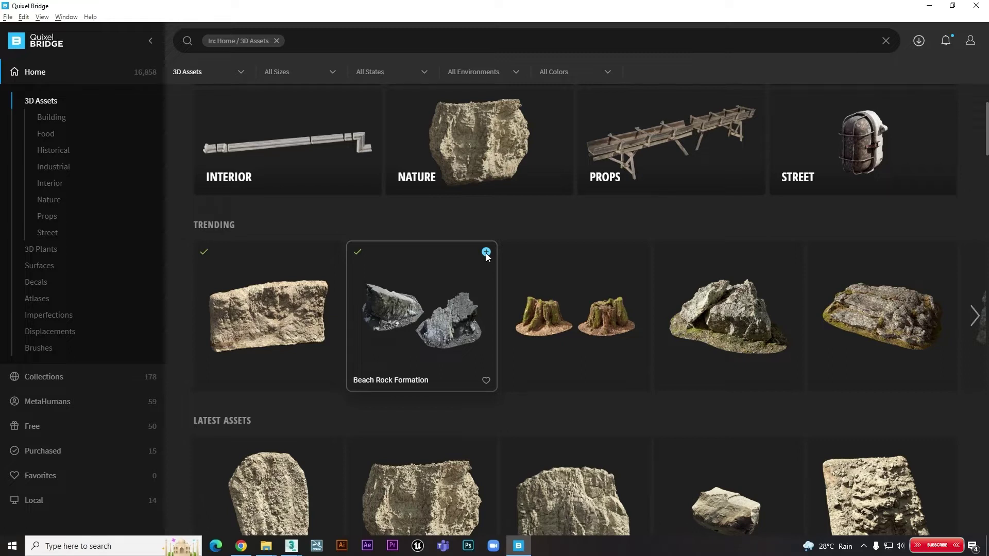
pyautogui.click(486, 253)
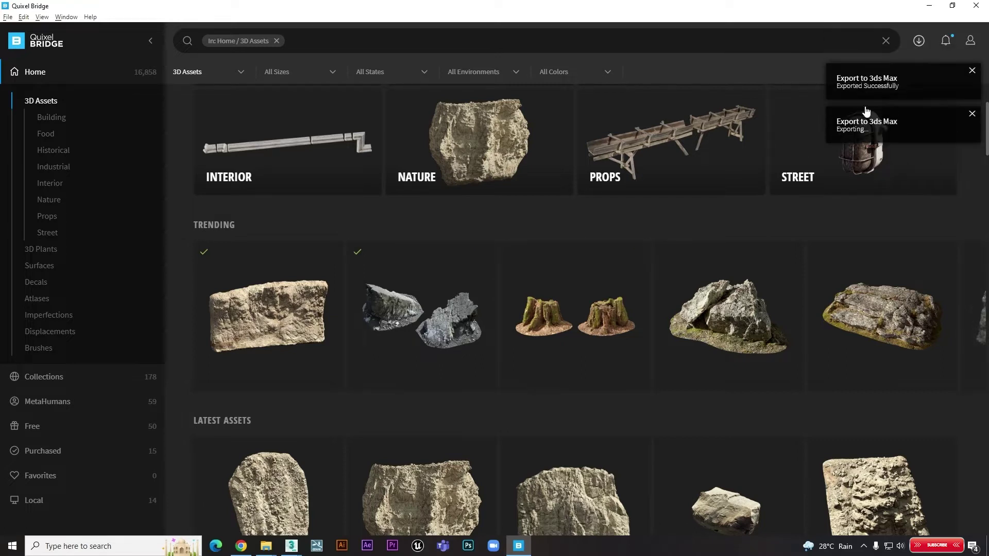
pyautogui.hotkey('alt', 'Tab')
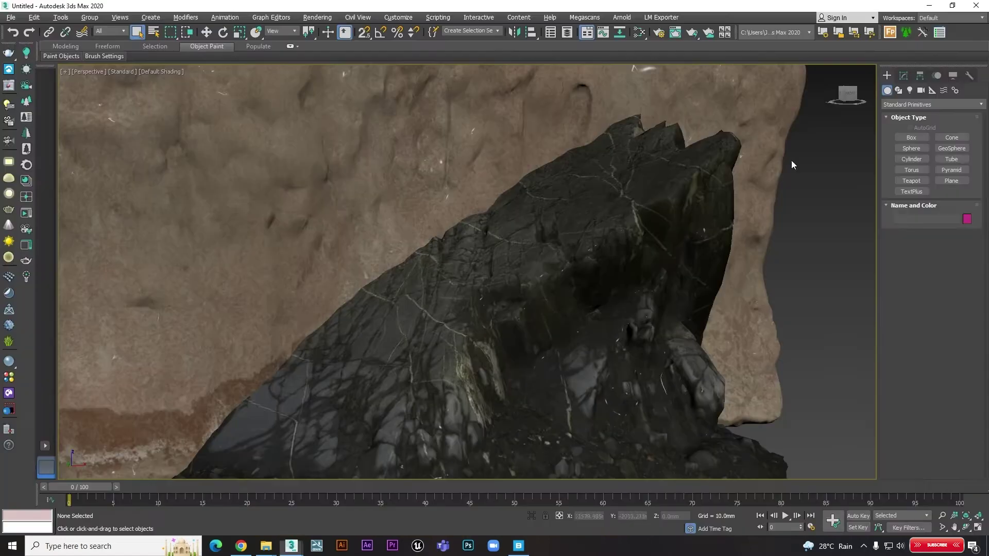
# - Move the dark beach rock right along X so it clears the sandstone rock
pyautogui.scroll(-5, 529, 249)
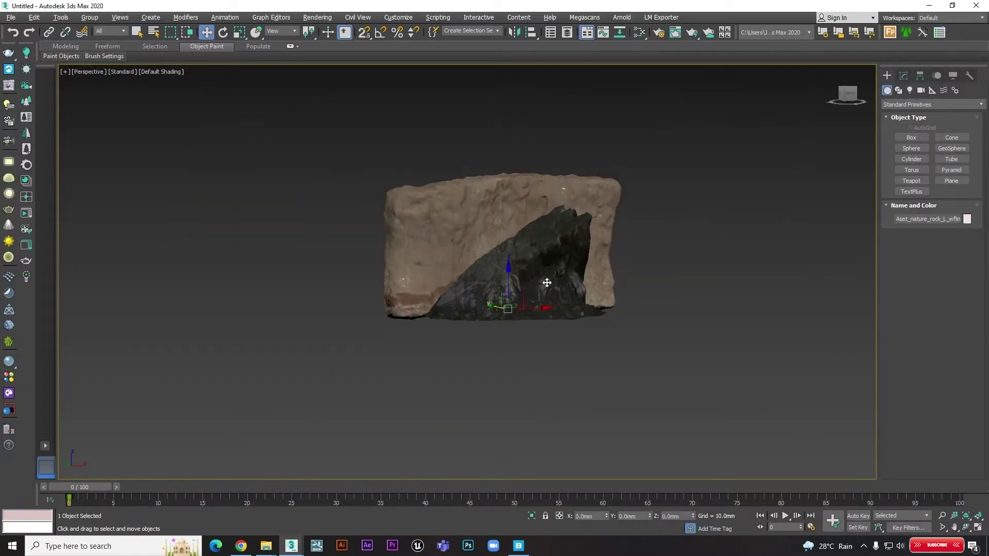
pyautogui.keyDown('alt'); pyautogui.moveTo(546, 282); pyautogui.dragTo(384, 316, button='middle'); pyautogui.keyUp('alt')
pyautogui.moveTo(401, 311); pyautogui.dragTo(608, 246)
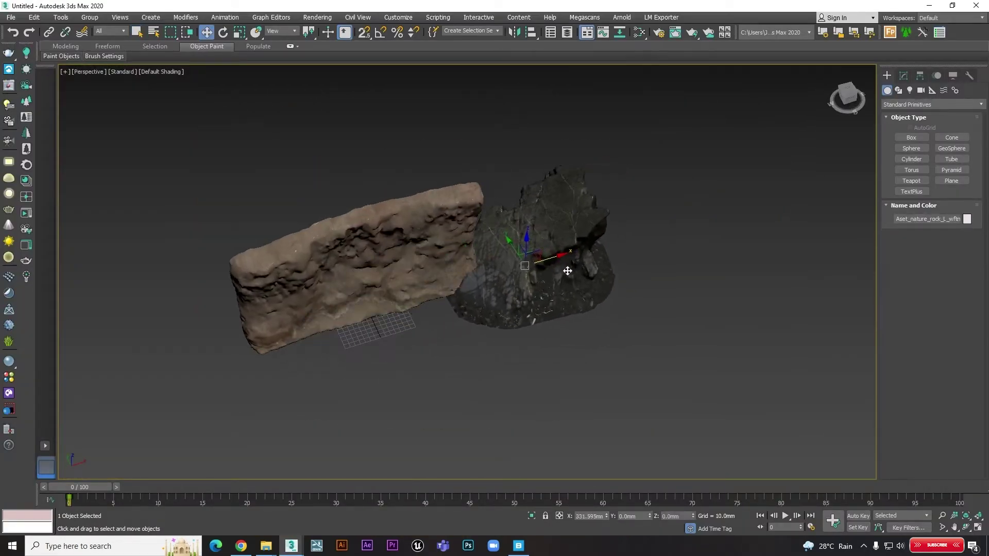
pyautogui.press('z')
pyautogui.press('q')
# - Orbit and zoom around both rocks to check their new spacing
pyautogui.moveTo(610, 245)
pyautogui.keyDown('alt'); pyautogui.mouseDown(button='middle')
pyautogui.moveTo(533, 217)
pyautogui.moveTo(491, 236)
pyautogui.moveTo(545, 261)
pyautogui.moveTo(420, 271)
pyautogui.moveTo(592, 269)
pyautogui.mouseUp(button='middle'); pyautogui.keyUp('alt')
pyautogui.scroll(8, 533, 217)
pyautogui.scroll(-8, 533, 217)
pyautogui.scroll(8, 515, 226)
pyautogui.scroll(-8, 491, 236)
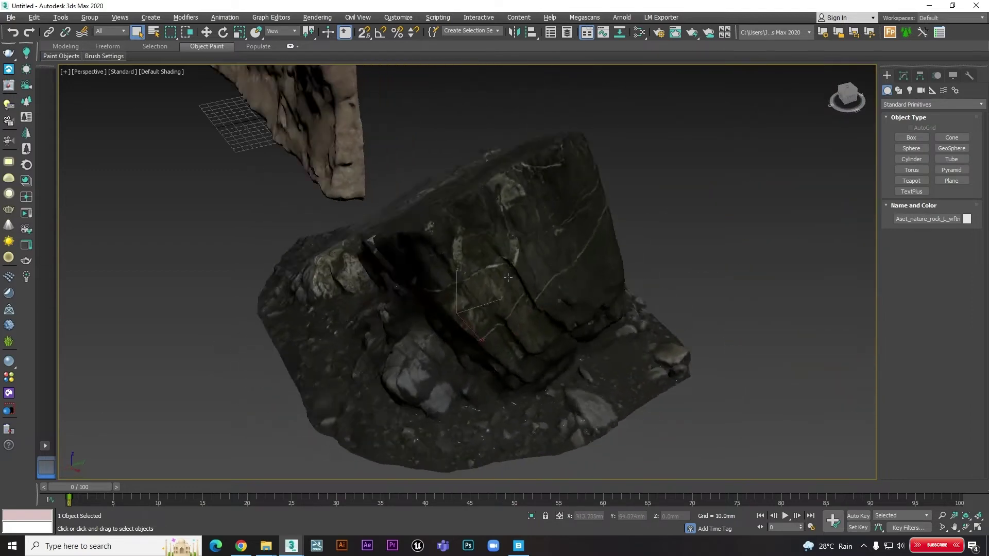
pyautogui.moveTo(479, 277)
pyautogui.keyDown('alt'); pyautogui.mouseDown(button='middle')
pyautogui.moveTo(526, 278)
pyautogui.moveTo(675, 216)
pyautogui.mouseUp(button='middle'); pyautogui.keyUp('alt')
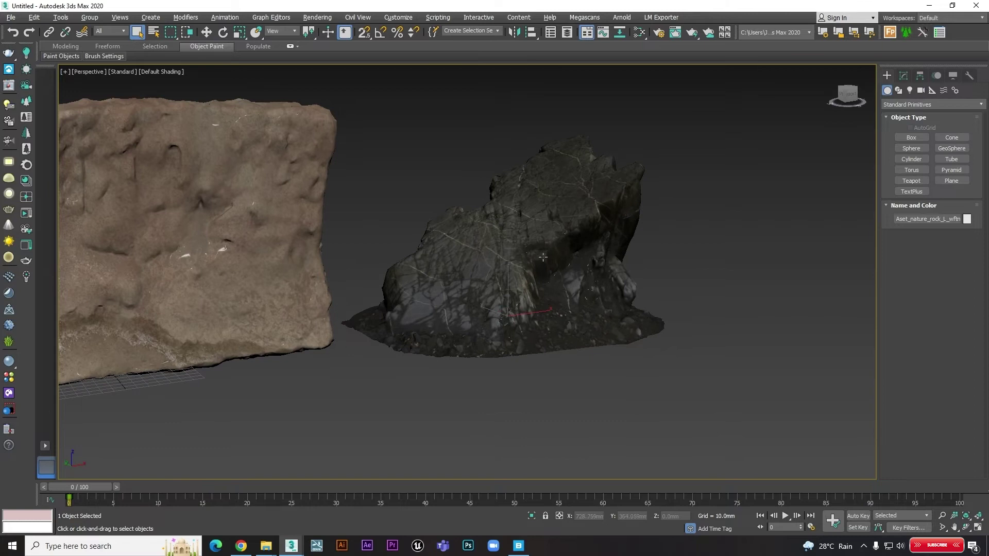
pyautogui.hotkey('alt', 'Tab')
pyautogui.scroll(-3, 721, 242)
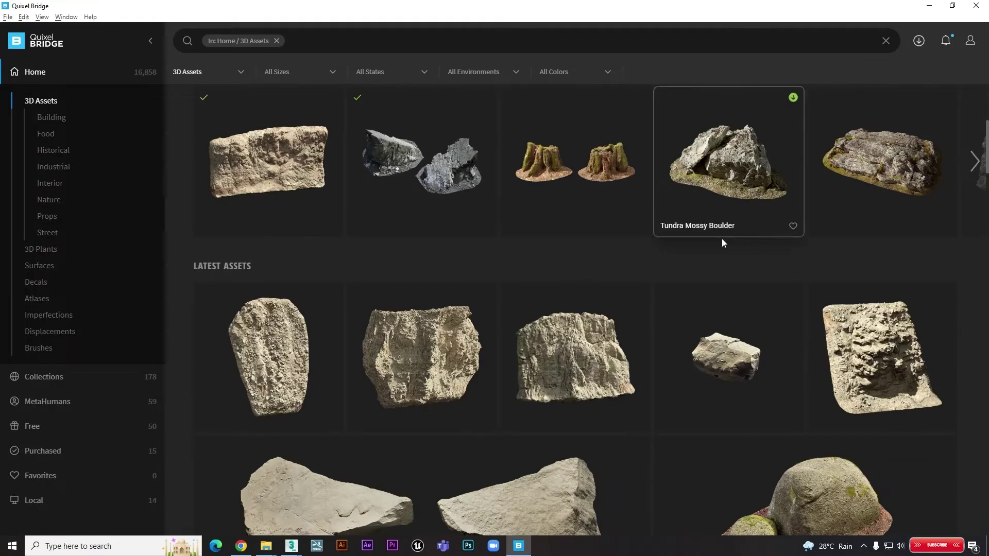
pyautogui.scroll(-4, 716, 250)
pyautogui.scroll(-3, 754, 271)
pyautogui.scroll(-3, 531, 342)
pyautogui.scroll(-2, 567, 340)
pyautogui.scroll(-2, 608, 335)
pyautogui.scroll(-1, 607, 336)
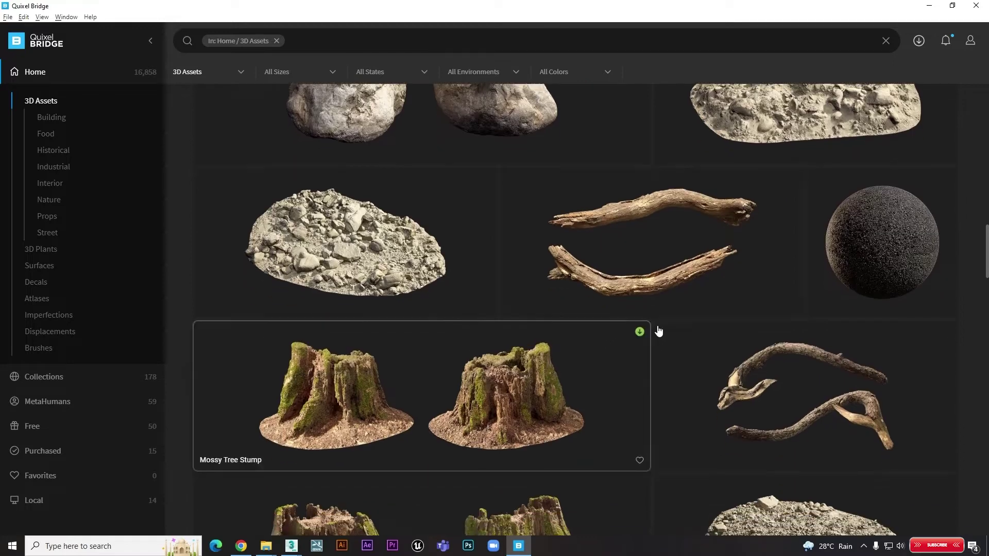
pyautogui.scroll(-2, 656, 331)
pyautogui.scroll(-4, 687, 316)
pyautogui.scroll(-1, 680, 314)
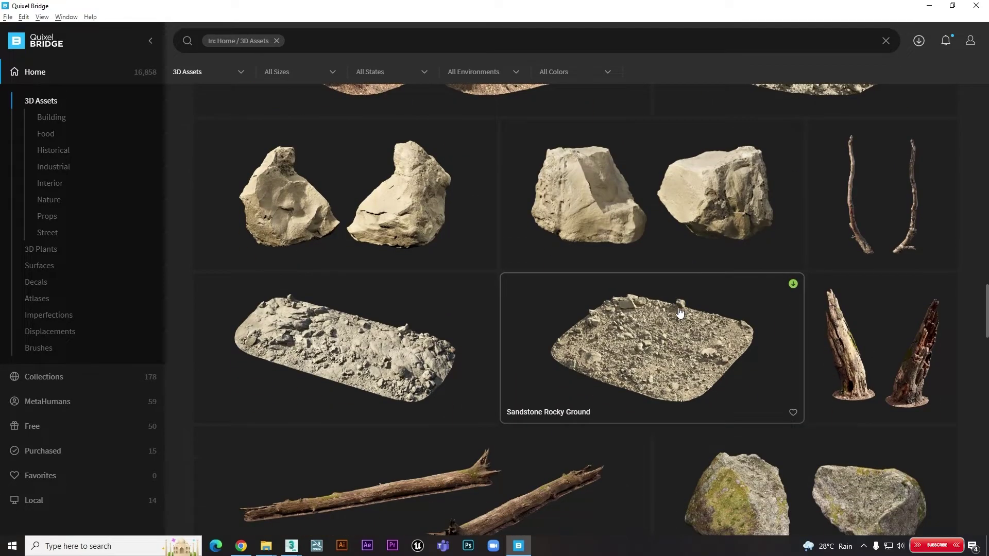
pyautogui.scroll(-4, 650, 318)
pyautogui.scroll(-2, 620, 322)
pyautogui.scroll(-2, 621, 323)
pyautogui.scroll(-1, 622, 322)
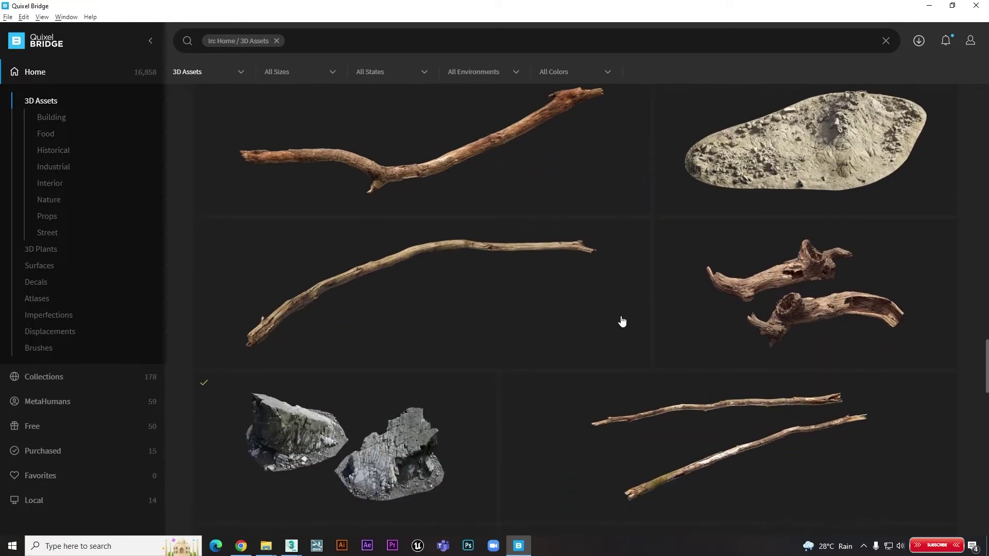
pyautogui.scroll(-2, 621, 321)
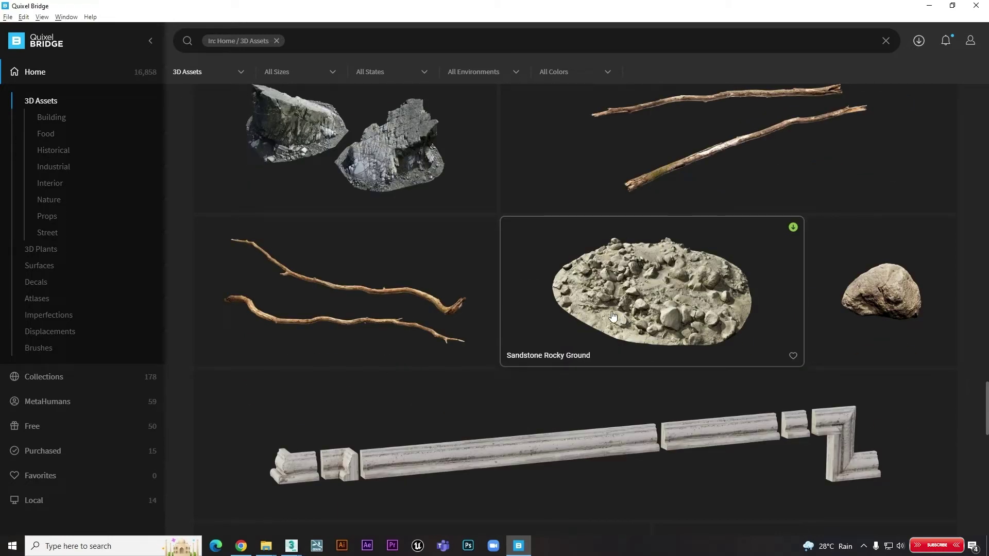
pyautogui.scroll(2, 361, 293)
pyautogui.scroll(2, 289, 257)
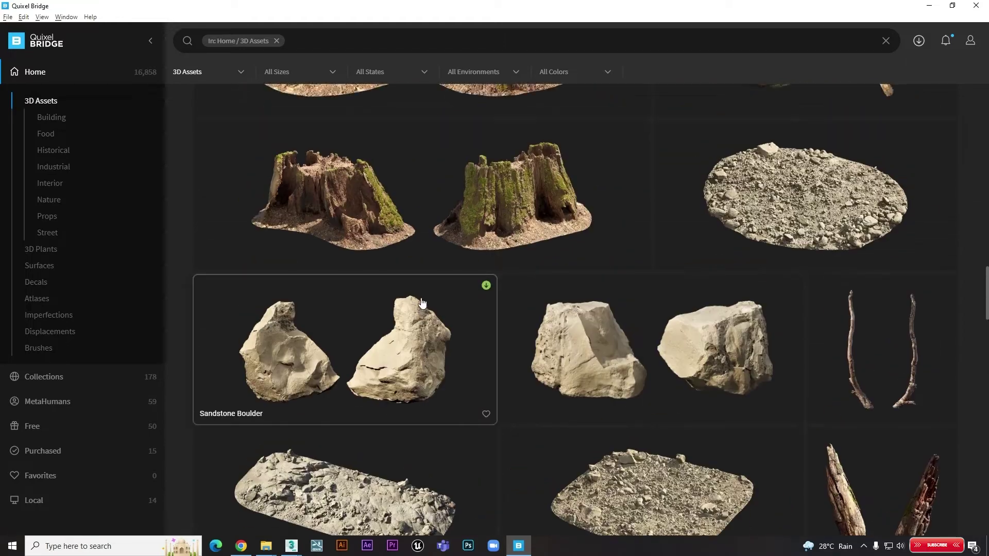
pyautogui.scroll(2, 222, 229)
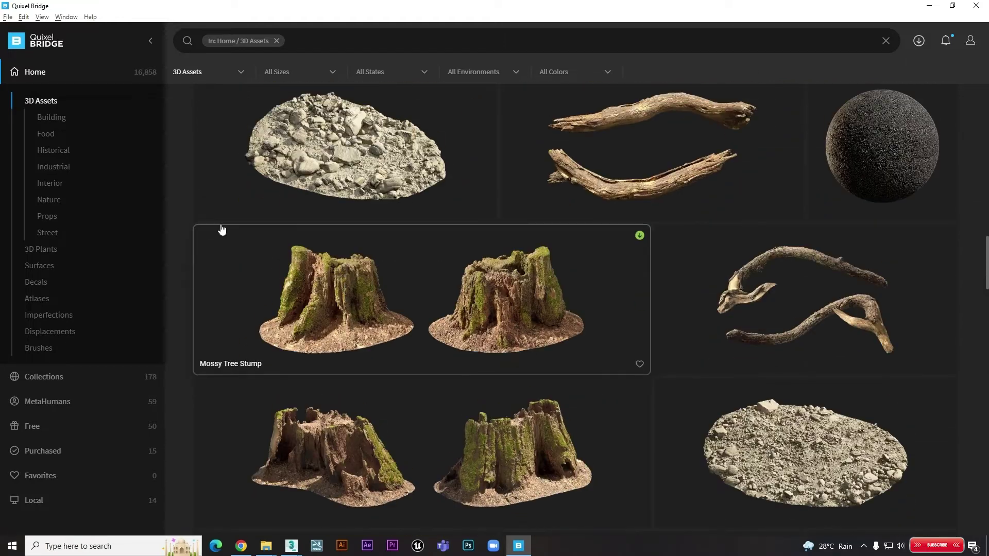
# - Browse the Combined assets in the Building category
pyautogui.click(55, 119)
pyautogui.scroll(-3, 487, 230)
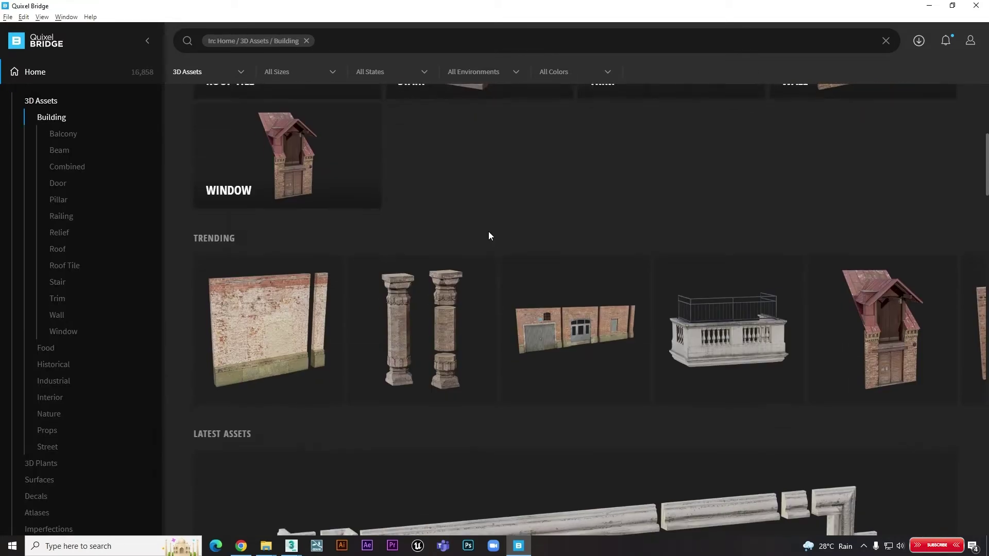
pyautogui.scroll(-3, 492, 230)
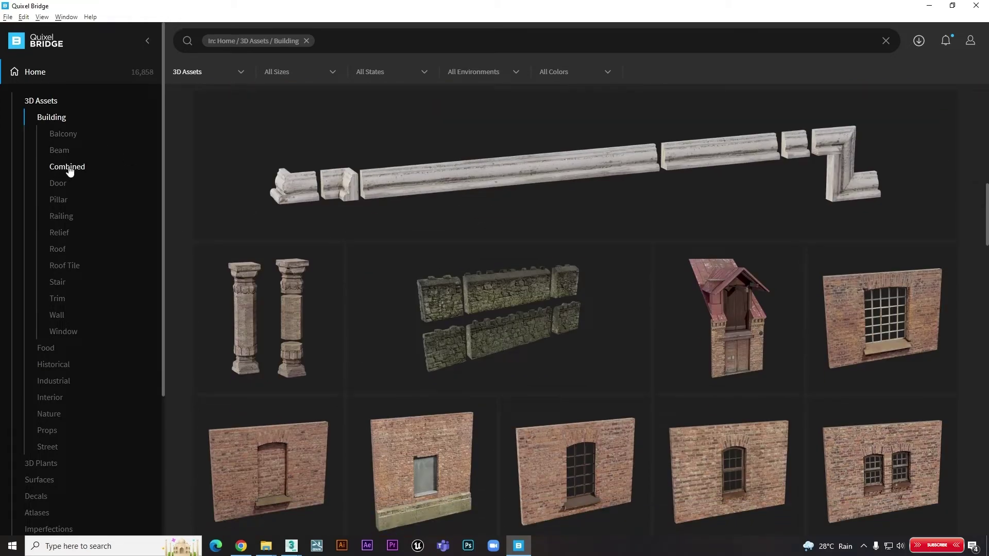
pyautogui.click(70, 169)
pyautogui.scroll(-3, 515, 265)
pyautogui.scroll(-2, 528, 267)
pyautogui.scroll(-4, 528, 261)
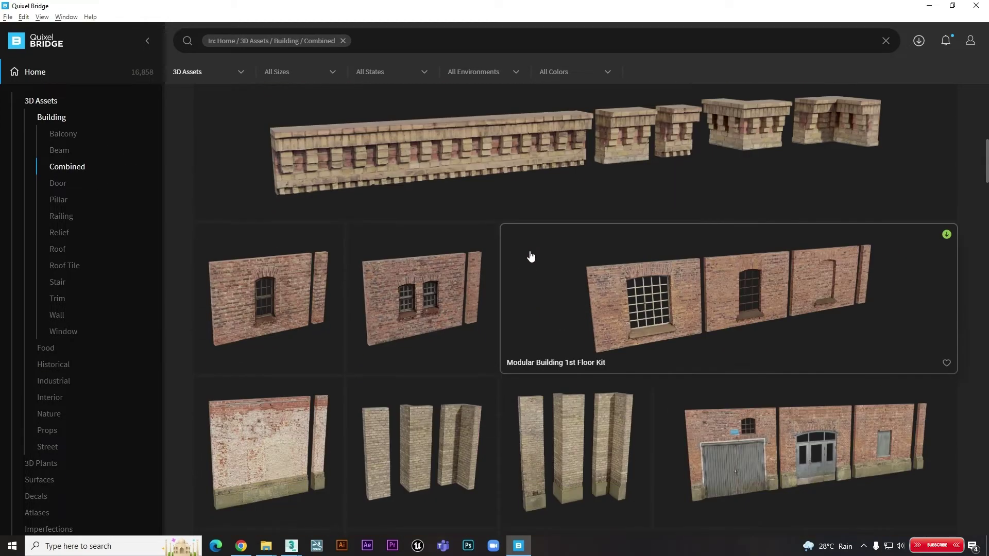
pyautogui.scroll(-4, 531, 256)
pyautogui.scroll(-4, 531, 254)
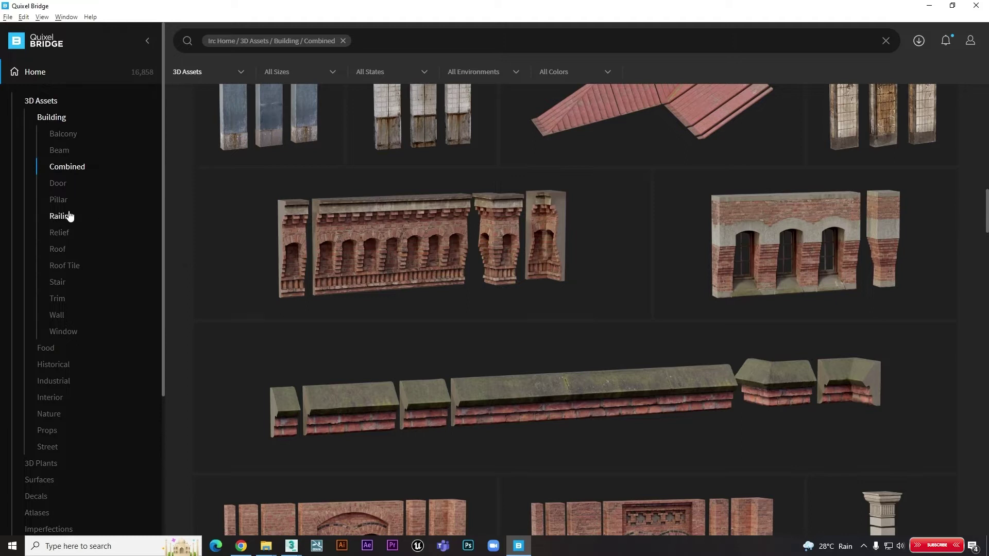
# - Browse the Railing, Relief and Stair building assets
pyautogui.click(69, 217)
pyautogui.scroll(-3, 457, 285)
pyautogui.scroll(-3, 201, 276)
pyautogui.scroll(-2, 523, 236)
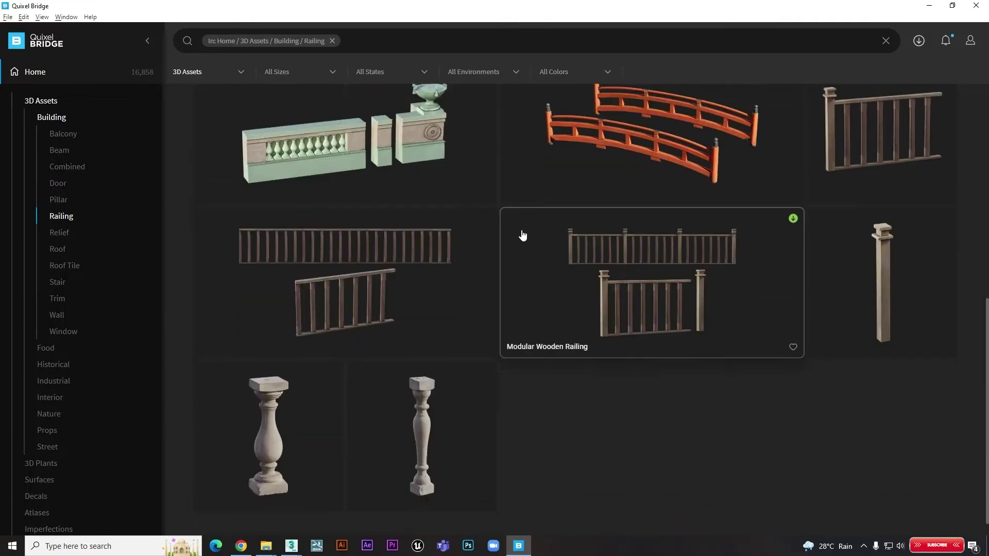
pyautogui.scroll(-1, 523, 235)
pyautogui.click(59, 233)
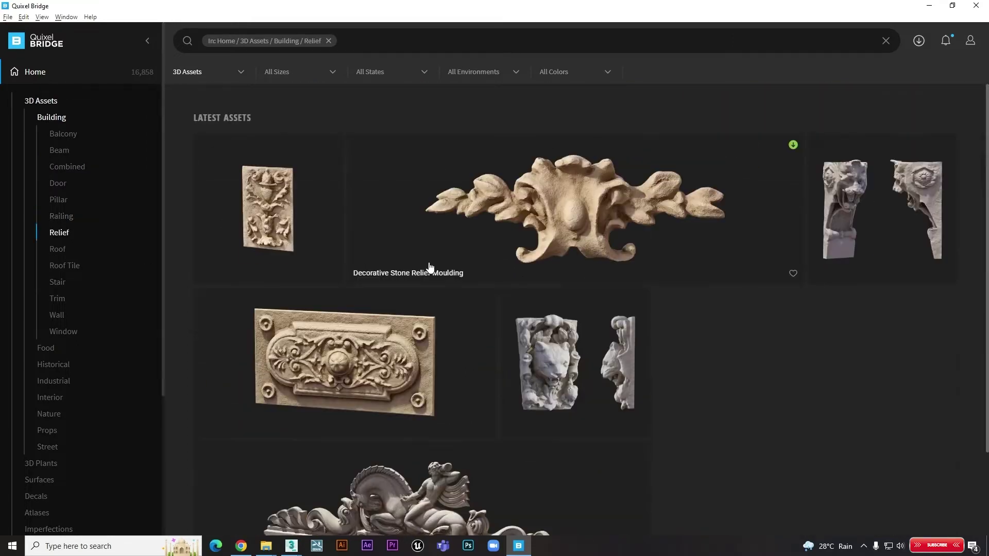
pyautogui.scroll(-2, 500, 257)
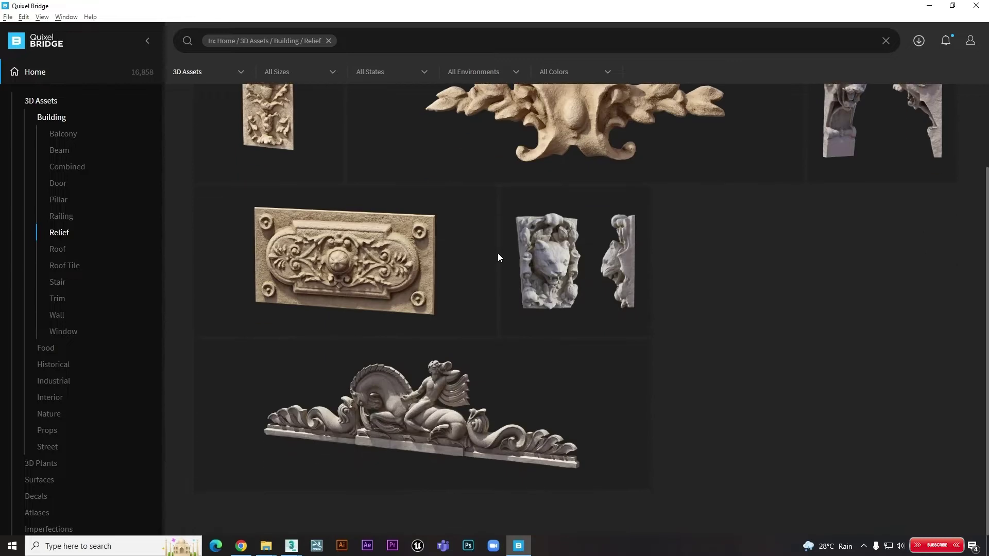
pyautogui.click(58, 284)
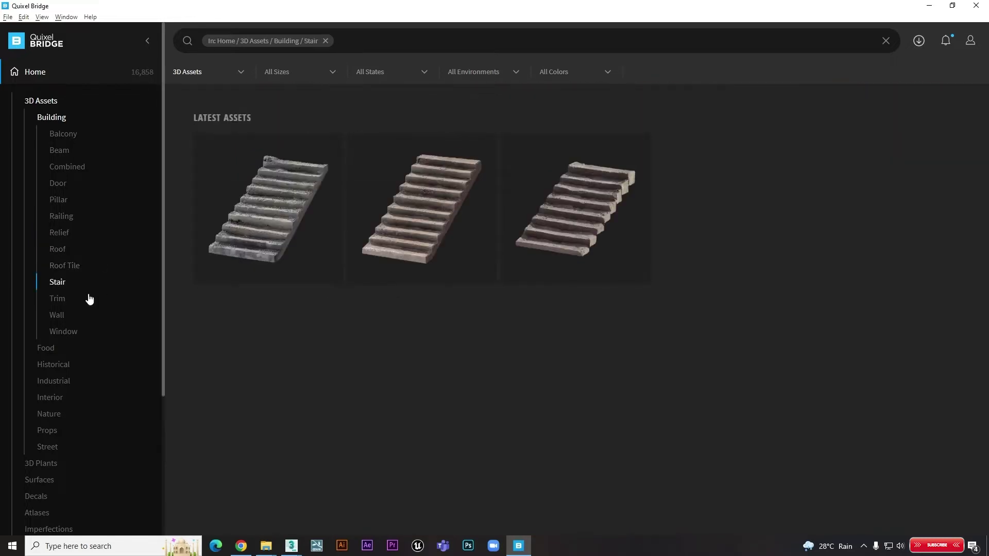
# - Scroll through the Food 3D assets collection
pyautogui.click(49, 349)
pyautogui.scroll(-2, 510, 296)
pyautogui.scroll(-3, 503, 296)
pyautogui.scroll(-5, 592, 267)
pyautogui.scroll(-5, 582, 261)
pyautogui.scroll(-5, 588, 261)
pyautogui.scroll(-5, 589, 262)
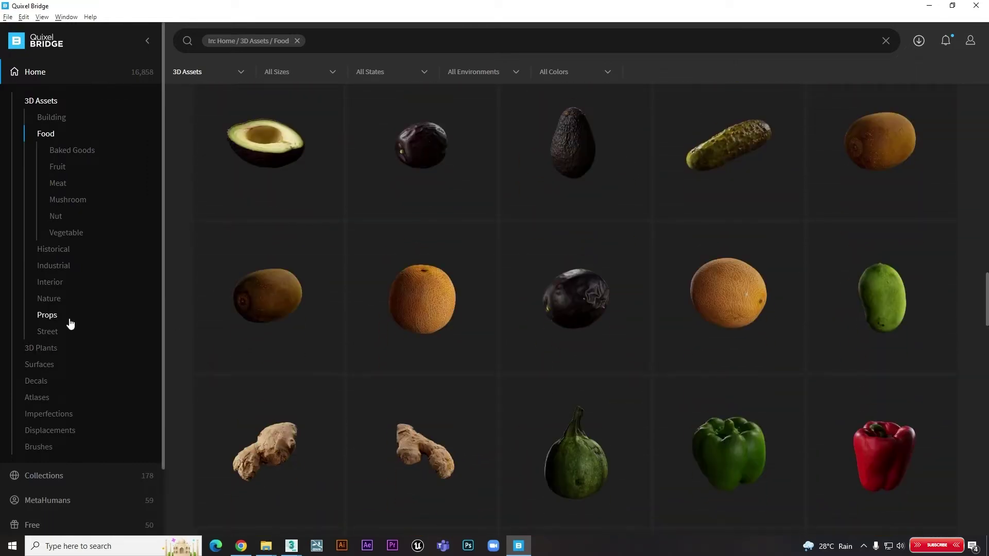
# - Browse the Historical and Interior 3D assets, down to the wooden wall panels and doors
pyautogui.click(60, 255)
pyautogui.scroll(-5, 489, 280)
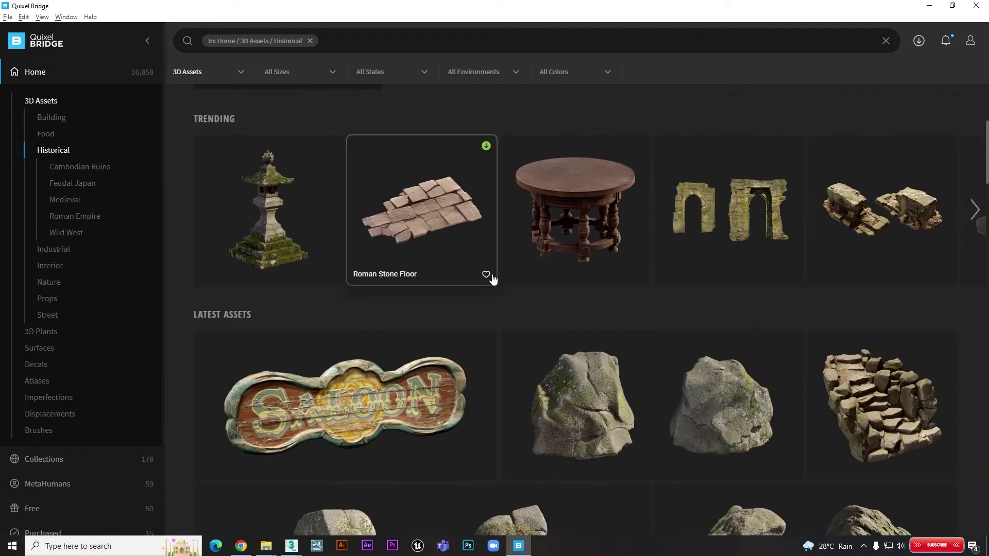
pyautogui.scroll(-5, 492, 279)
pyautogui.scroll(-3, 494, 280)
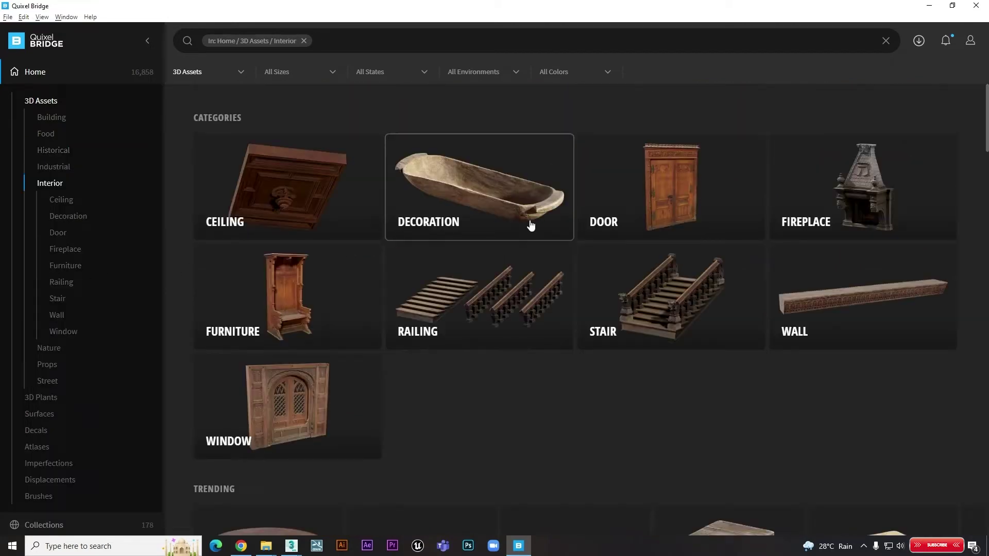
pyautogui.scroll(-7, 528, 231)
pyautogui.scroll(-4, 580, 279)
pyautogui.scroll(-2, 579, 276)
pyautogui.scroll(-5, 579, 276)
pyautogui.scroll(-5, 578, 276)
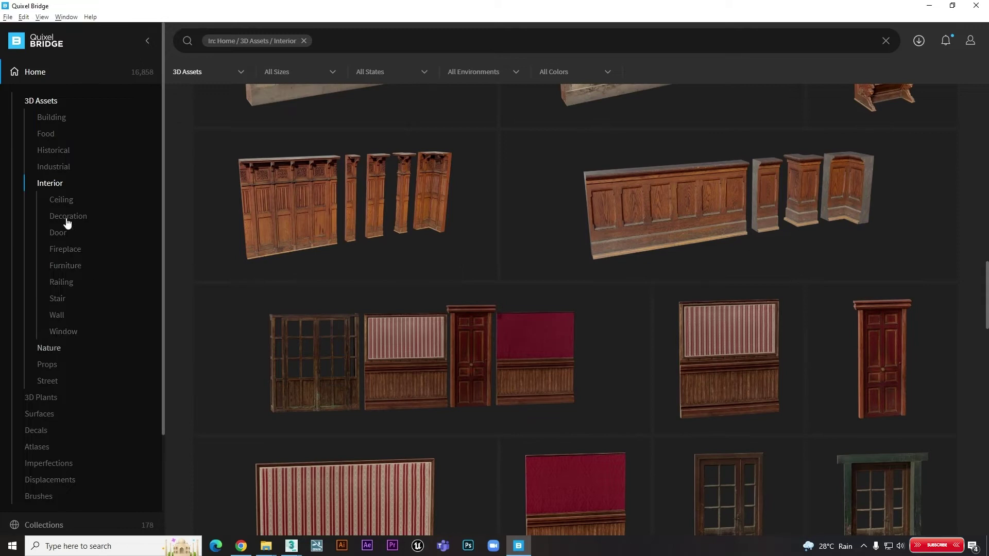
# - Open the 3D Plants library and scroll through it to the Boxwood card
pyautogui.click(50, 402)
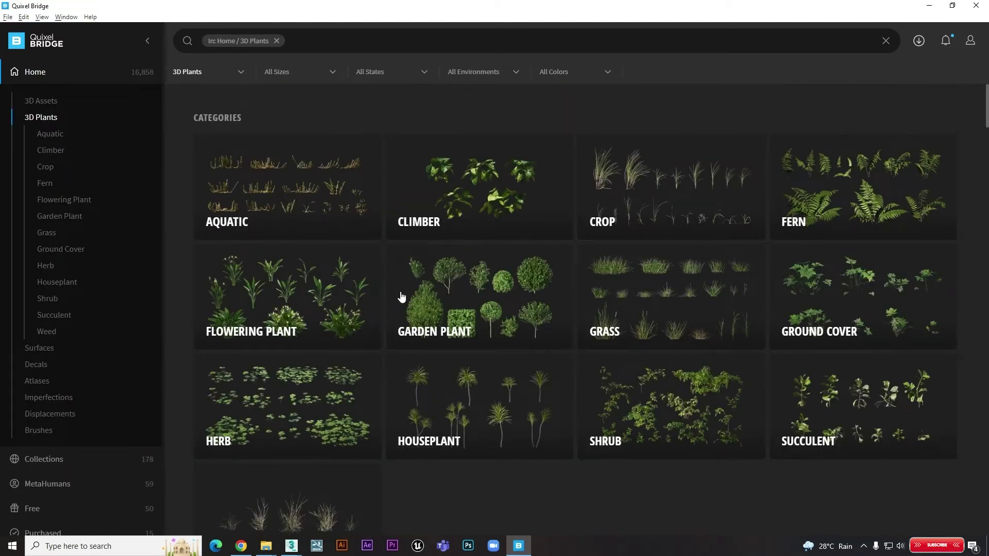
pyautogui.scroll(-3, 546, 270)
pyautogui.scroll(2, 541, 269)
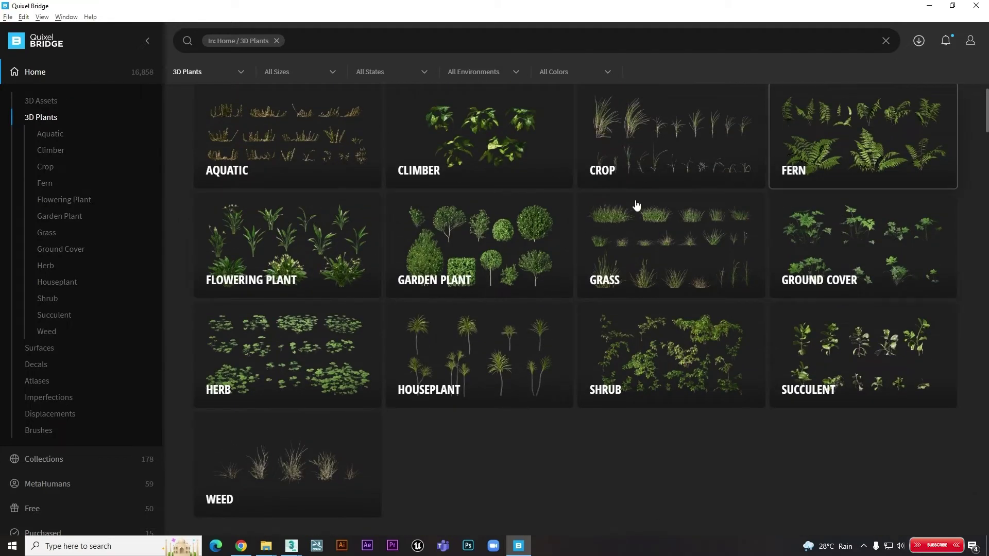
pyautogui.scroll(-8, 404, 258)
pyautogui.scroll(-5, 577, 254)
pyautogui.scroll(-5, 575, 253)
pyautogui.scroll(-3, 575, 252)
pyautogui.scroll(-1, 575, 250)
pyautogui.scroll(-3, 574, 249)
pyautogui.scroll(-2, 539, 287)
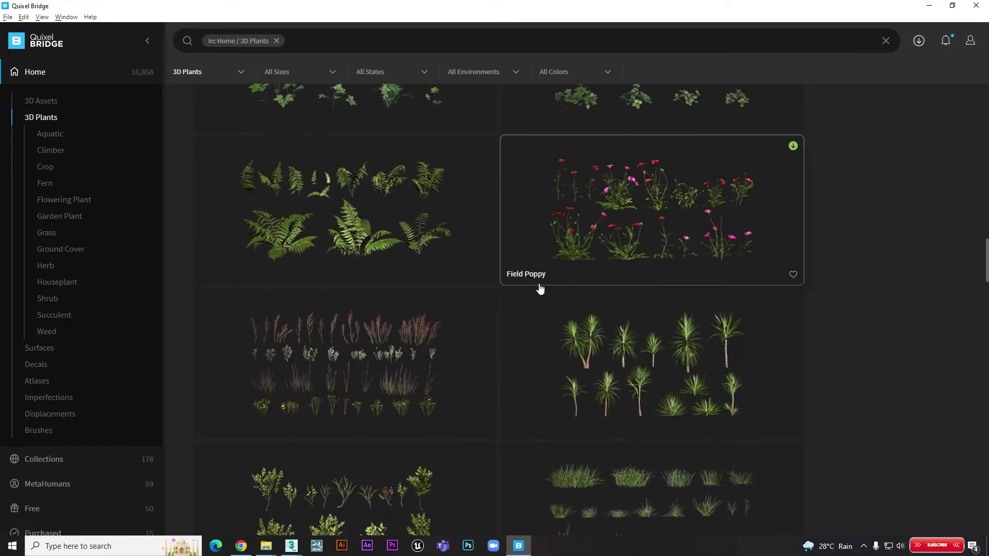
pyautogui.scroll(-2, 545, 281)
pyautogui.scroll(4, 492, 291)
pyautogui.scroll(5, 485, 289)
pyautogui.scroll(4, 477, 283)
pyautogui.scroll(4, 468, 273)
pyautogui.scroll(4, 437, 283)
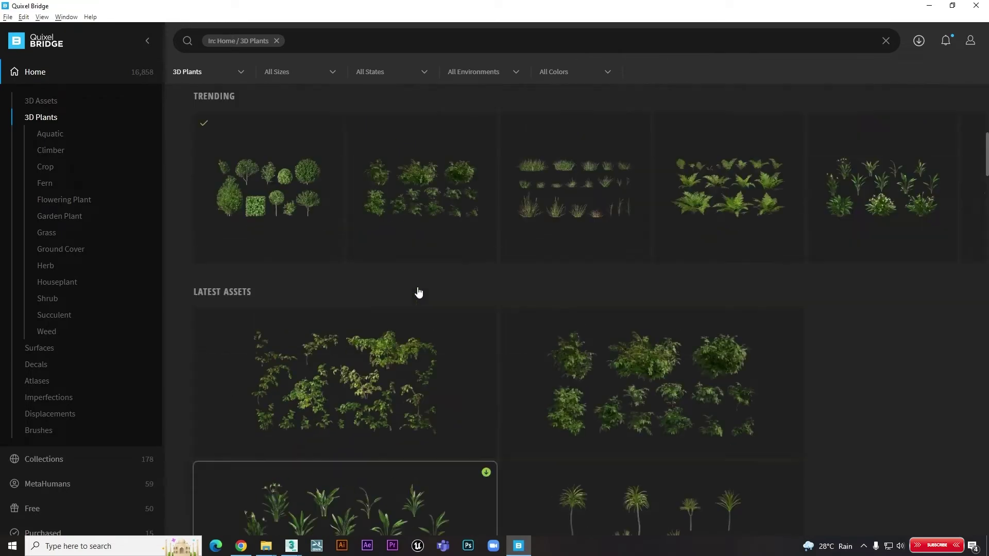
pyautogui.scroll(1, 410, 329)
pyautogui.scroll(-3, 440, 363)
pyautogui.scroll(-2, 437, 354)
pyautogui.scroll(-1, 420, 343)
pyautogui.scroll(-3, 453, 327)
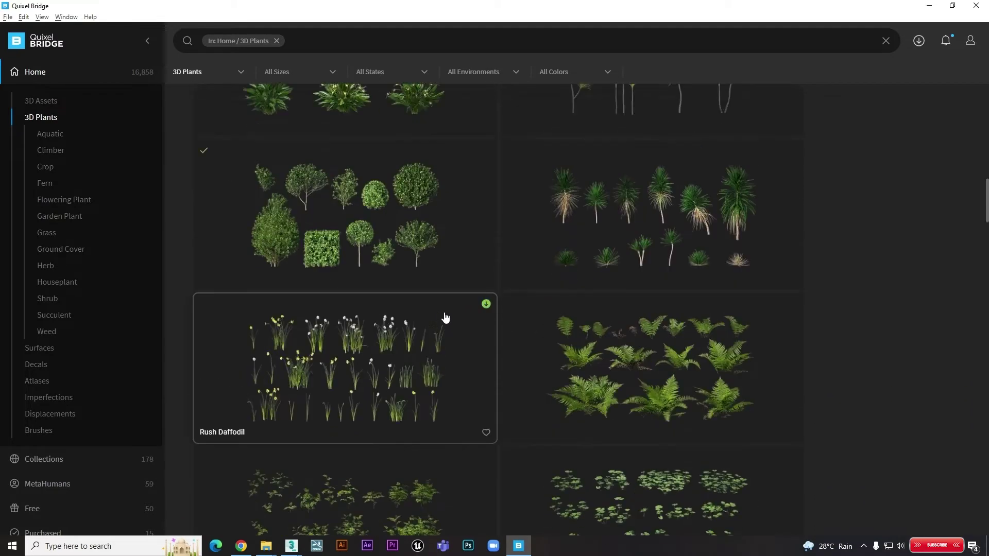
pyautogui.scroll(2, 444, 318)
# - Export the Boxwood plant set to the 3ds Max scene
pyautogui.hotkey('alt', 'Tab')
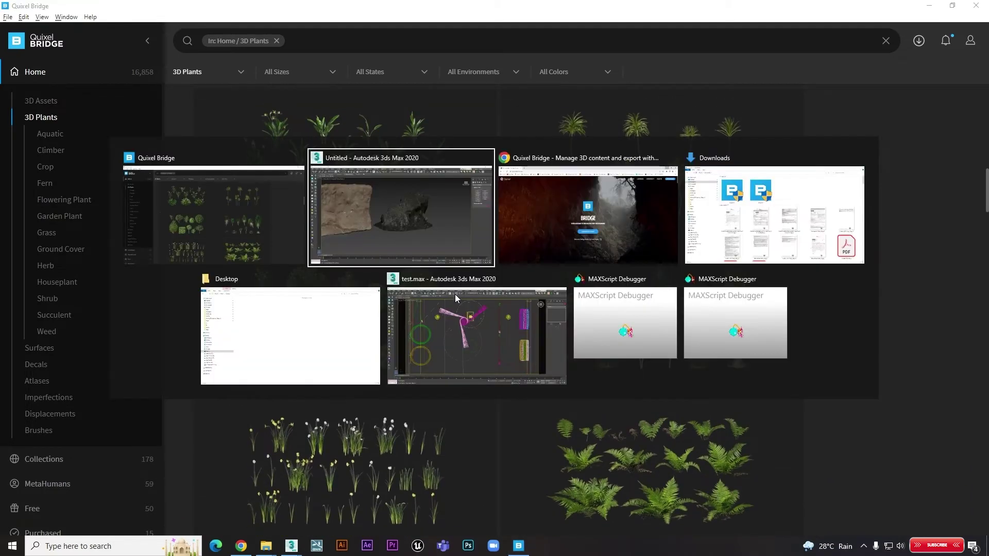
pyautogui.keyDown('alt'); pyautogui.moveTo(515, 304); pyautogui.dragTo(493, 306, button='middle'); pyautogui.keyUp('alt')
pyautogui.hotkey('alt', 'Tab')
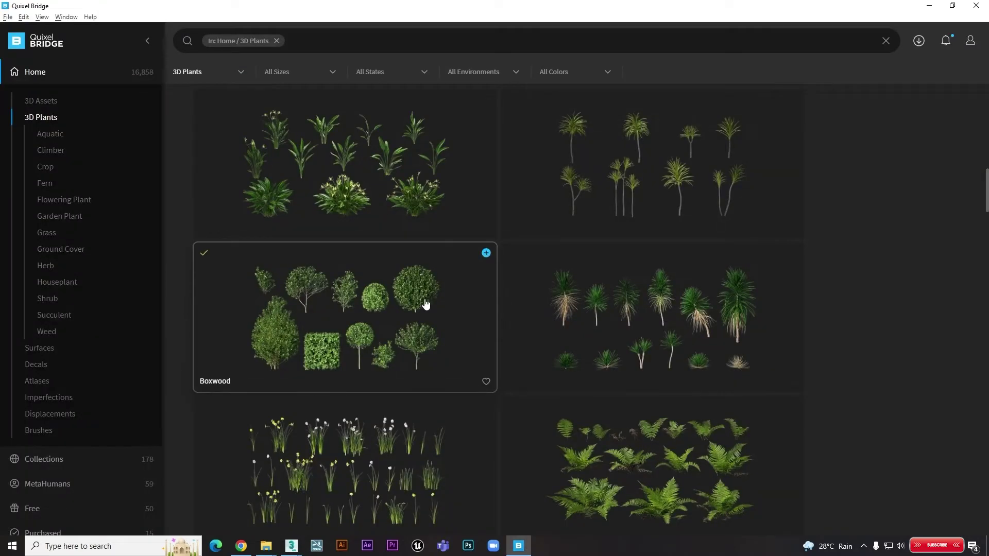
pyautogui.click(486, 254)
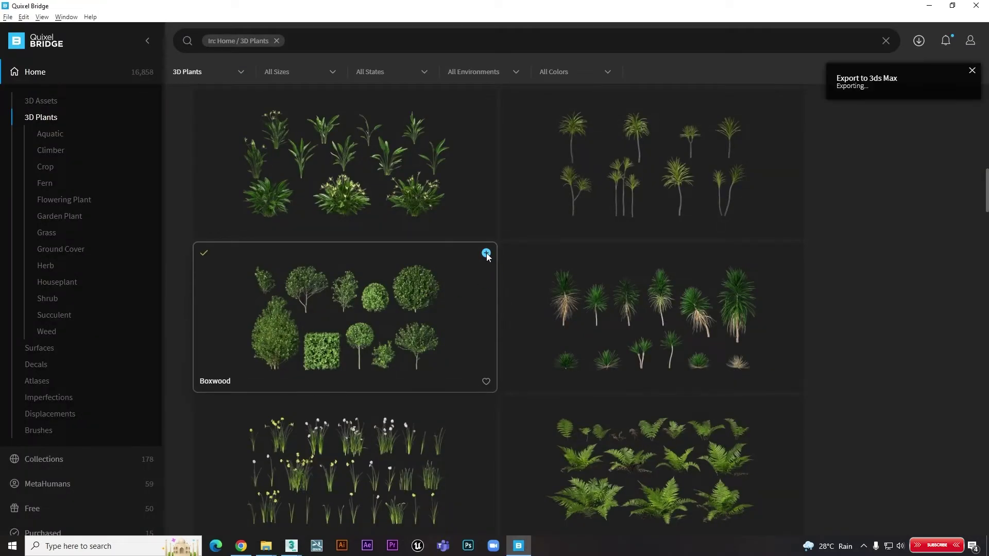
pyautogui.hotkey('alt', 'Tab')
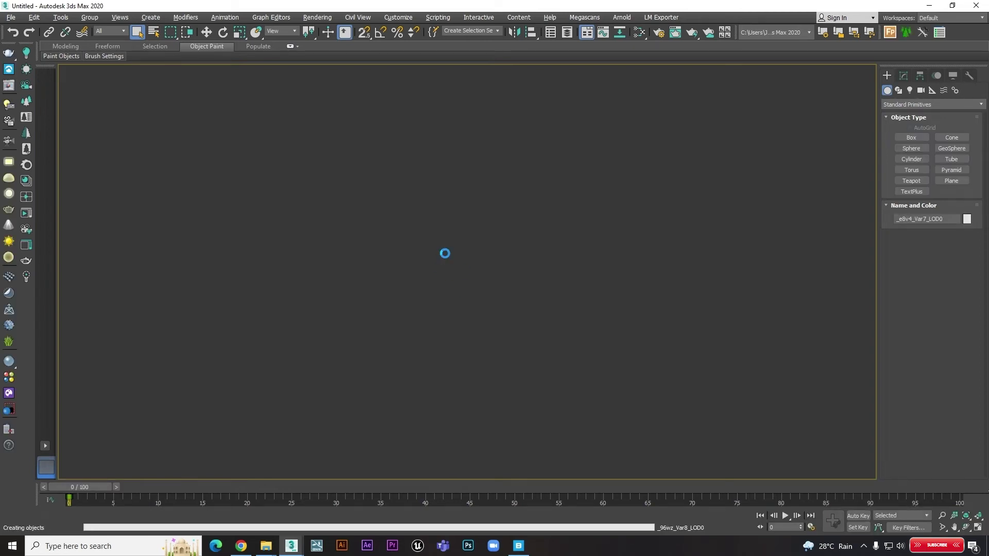
# - Zoom out and drag the first Boxwood bush left, away from the rock wall
pyautogui.scroll(-4, 535, 217)
pyautogui.scroll(-4, 535, 216)
pyautogui.scroll(-4, 536, 217)
pyautogui.scroll(-3, 536, 217)
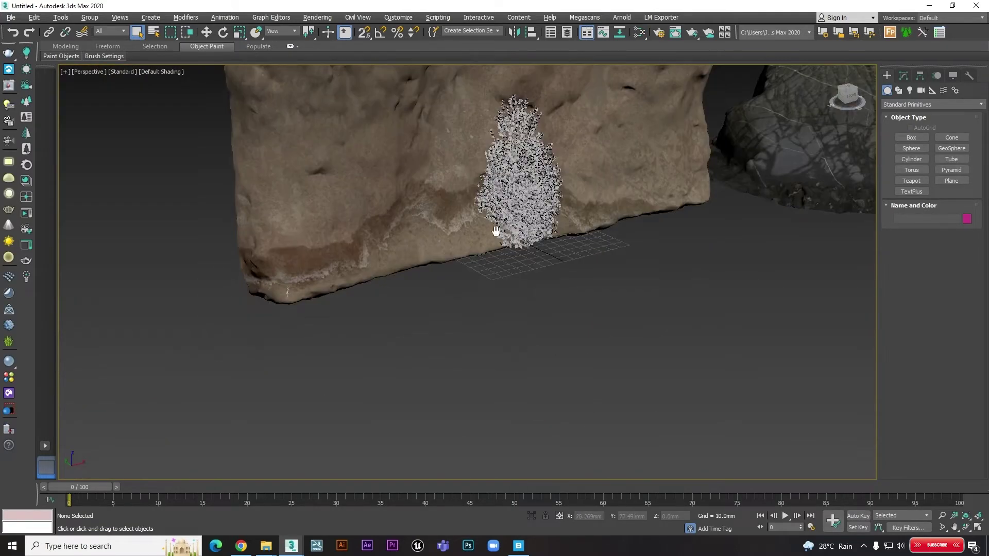
pyautogui.scroll(-3, 515, 227)
pyautogui.press('w')
pyautogui.click(476, 242)
pyautogui.scroll(-3, 476, 242)
pyautogui.scroll(-3, 476, 242)
pyautogui.moveTo(476, 242)
pyautogui.keyDown('alt'); pyautogui.mouseDown(button='middle')
pyautogui.moveTo(444, 282)
pyautogui.moveTo(470, 280)
pyautogui.moveTo(444, 283)
pyautogui.mouseUp(button='middle'); pyautogui.keyUp('alt')
pyautogui.keyDown('shift'); pyautogui.moveTo(498, 252); pyautogui.dragTo(288, 284); pyautogui.keyUp('shift')
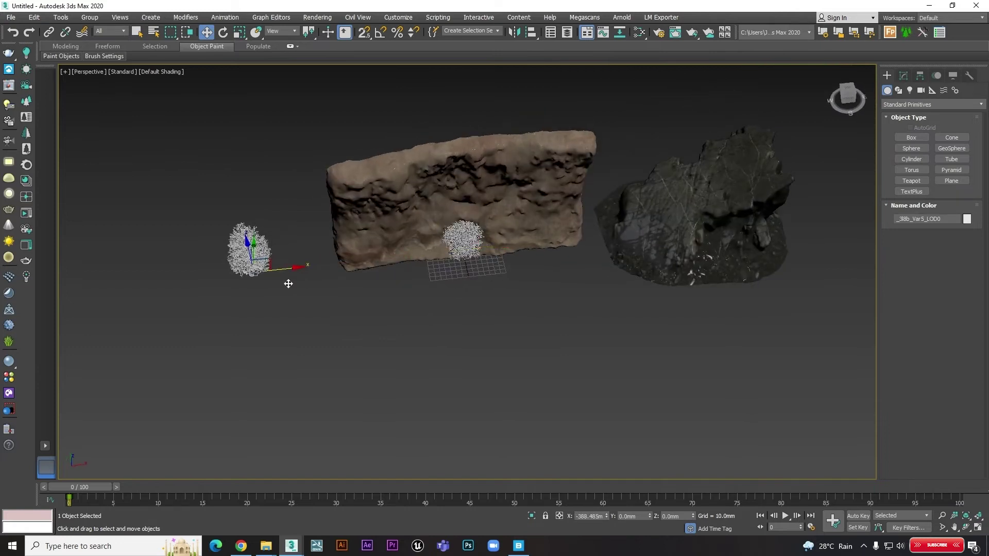
# - Move the next four bushes from the wall leftward along X into the row
pyautogui.click(466, 243)
pyautogui.keyDown('shift'); pyautogui.moveTo(497, 252); pyautogui.dragTo(221, 283); pyautogui.keyUp('shift')
pyautogui.click(464, 240)
pyautogui.keyDown('shift'); pyautogui.moveTo(505, 265); pyautogui.dragTo(345, 274); pyautogui.keyUp('shift')
pyautogui.click(462, 241)
pyautogui.keyDown('shift'); pyautogui.moveTo(502, 252); pyautogui.dragTo(176, 277); pyautogui.keyUp('shift')
pyautogui.click(464, 239)
pyautogui.moveTo(506, 220); pyautogui.dragTo(614, 213, button='middle')
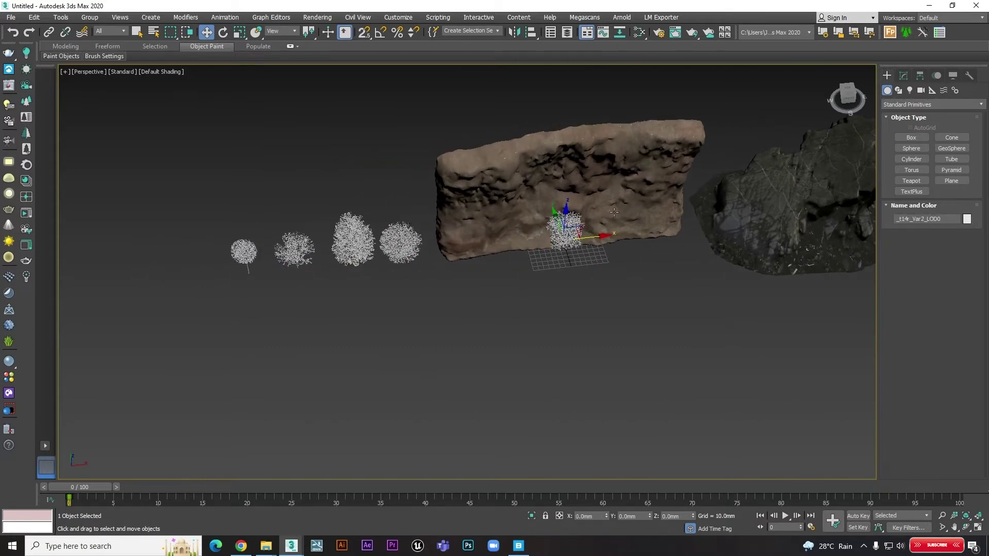
pyautogui.keyDown('shift'); pyautogui.moveTo(566, 230); pyautogui.dragTo(247, 288); pyautogui.keyUp('shift')
# - Move the remaining bushes, including the small one, to the far left of the row
pyautogui.click(567, 229)
pyautogui.keyDown('shift'); pyautogui.moveTo(566, 230); pyautogui.dragTo(203, 309); pyautogui.keyUp('shift')
pyautogui.click(564, 237)
pyautogui.keyDown('shift'); pyautogui.moveTo(567, 234); pyautogui.dragTo(170, 307); pyautogui.keyUp('shift')
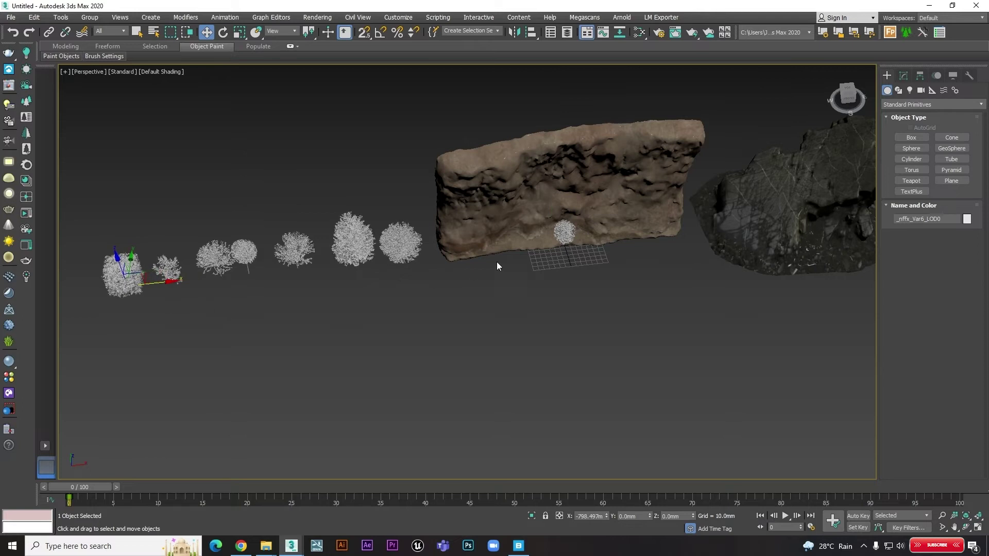
pyautogui.click(567, 232)
pyautogui.scroll(-2, 567, 232)
pyautogui.moveTo(577, 233)
pyautogui.keyDown('shift'); pyautogui.mouseDown()
pyautogui.moveTo(280, 297)
pyautogui.moveTo(310, 297)
pyautogui.mouseUp(); pyautogui.keyUp('shift')
pyautogui.click(579, 234)
pyautogui.moveTo(599, 245); pyautogui.dragTo(287, 293)
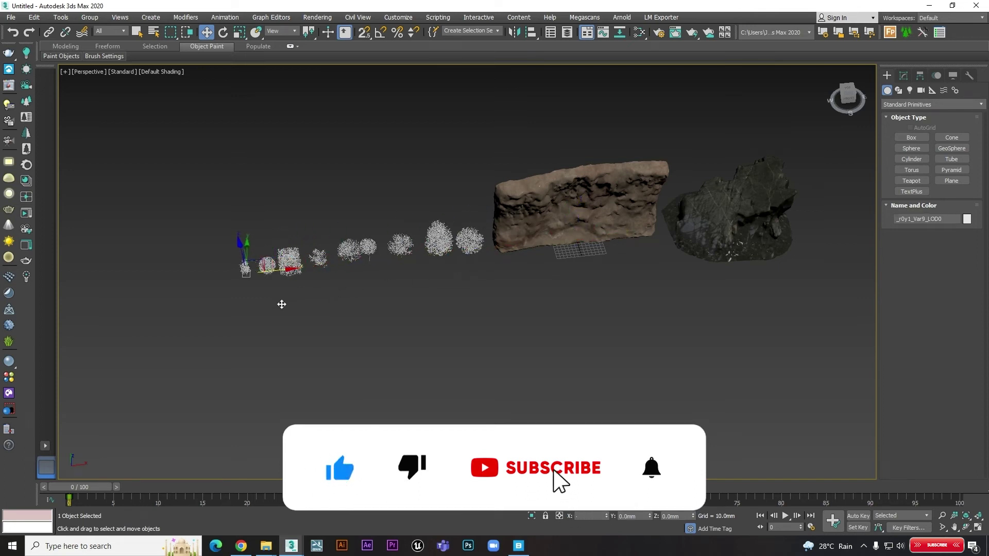
# - Zoom and pan across the row of Boxwood bushes to inspect them
pyautogui.press('q')
pyautogui.scroll(2, 386, 265)
pyautogui.scroll(2, 415, 239)
pyautogui.scroll(4, 490, 287)
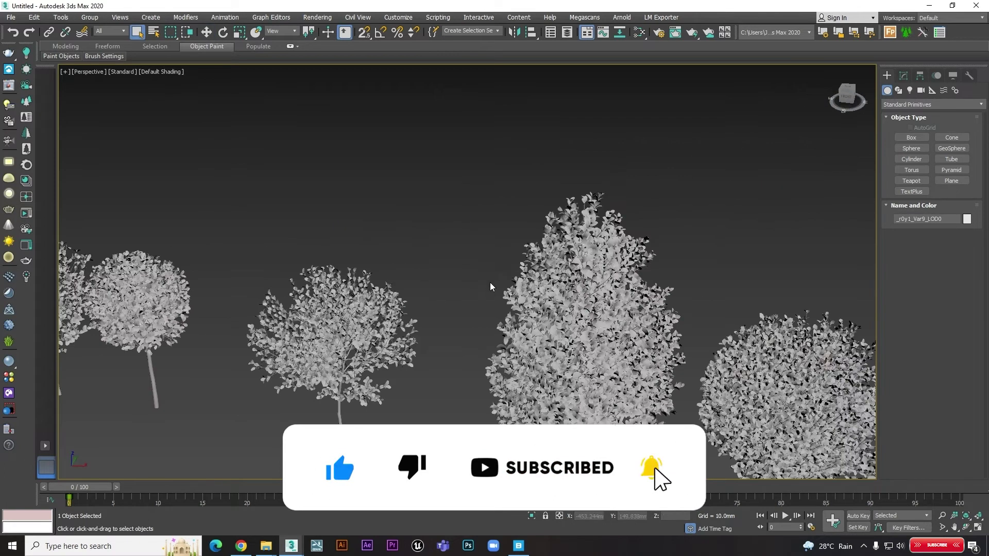
pyautogui.scroll(-2, 568, 312)
pyautogui.scroll(5, 593, 309)
pyautogui.scroll(-1, 608, 299)
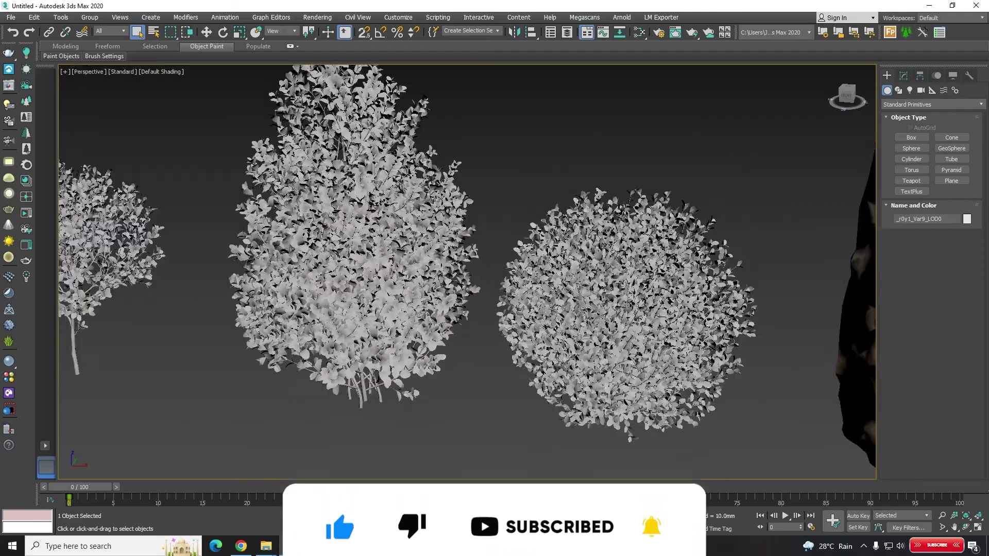
pyautogui.scroll(-2, 617, 282)
pyautogui.scroll(4, 617, 282)
pyautogui.scroll(-3, 567, 268)
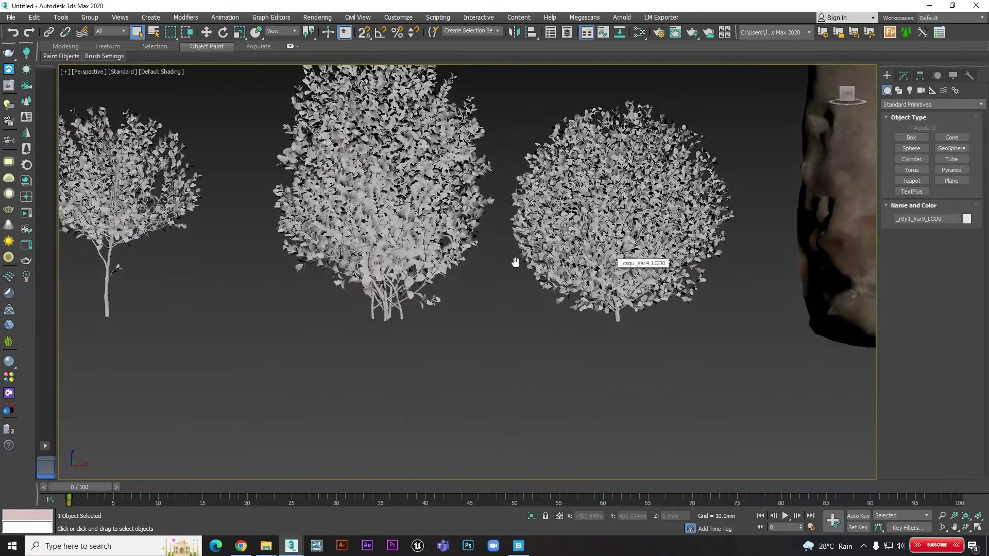
pyautogui.scroll(1, 566, 291)
pyautogui.moveTo(565, 291); pyautogui.dragTo(623, 294, button='middle')
pyautogui.scroll(-2, 397, 293)
pyautogui.scroll(1, 443, 277)
pyautogui.scroll(2, 443, 277)
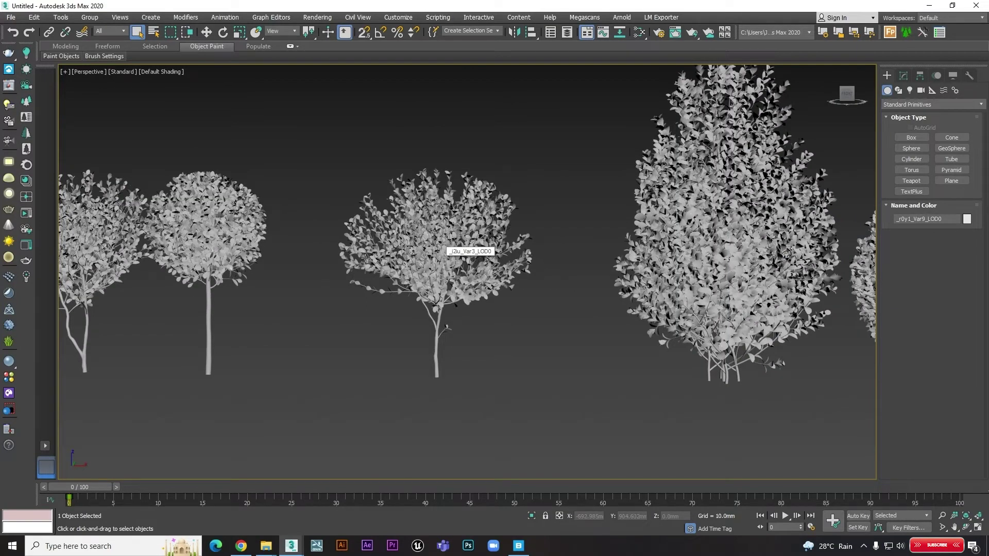
pyautogui.scroll(-3, 365, 258)
pyautogui.scroll(2, 402, 268)
pyautogui.scroll(1, 420, 277)
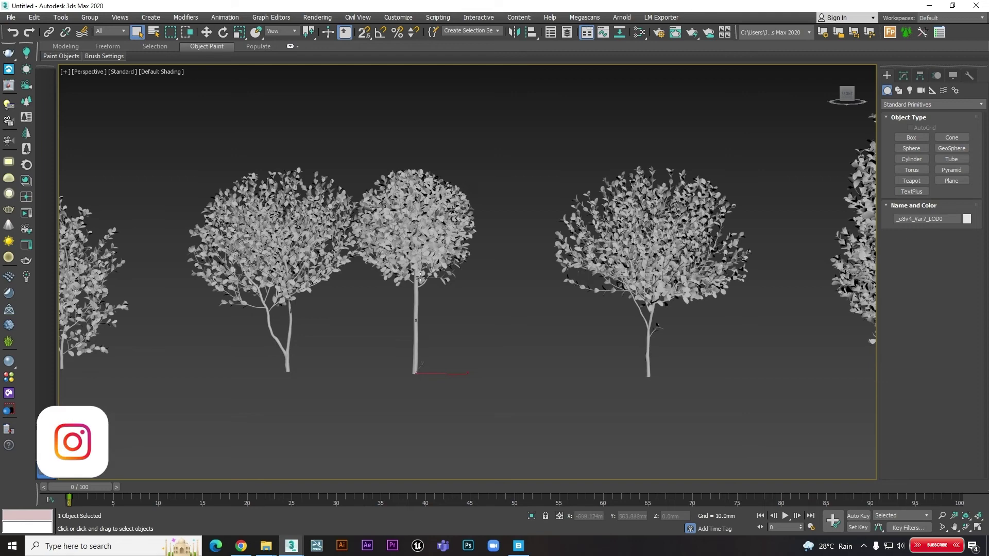
# - Shift the middle tree further right along X
pyautogui.press('w')
pyautogui.moveTo(451, 375); pyautogui.dragTo(478, 374)
pyautogui.press('q')
# - Orbit, pan and zoom to inspect the round bush, box hedge and row of trees
pyautogui.moveTo(458, 295)
pyautogui.keyDown('alt'); pyautogui.mouseDown(button='middle')
pyautogui.moveTo(546, 311)
pyautogui.moveTo(527, 310)
pyautogui.mouseUp(button='middle'); pyautogui.keyUp('alt')
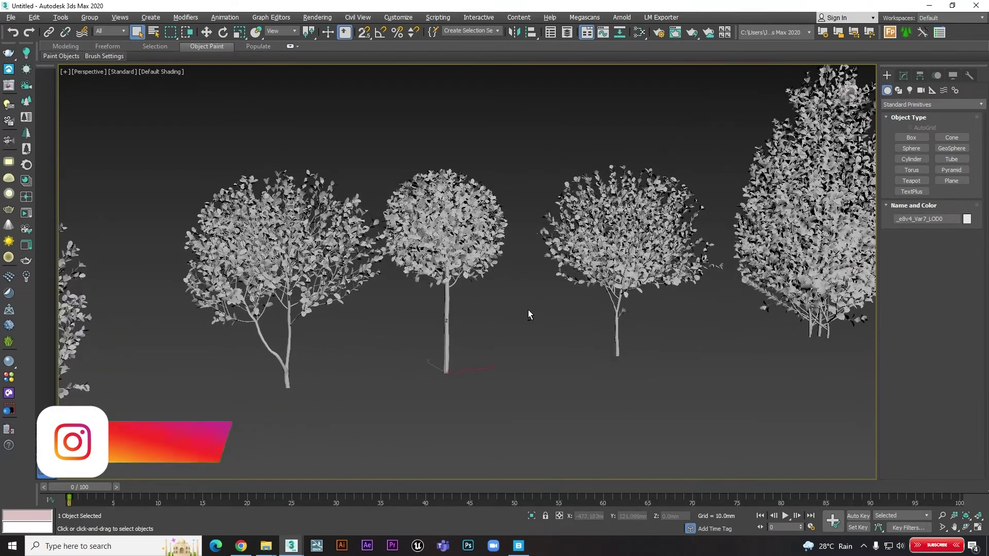
pyautogui.scroll(-2, 520, 310)
pyautogui.moveTo(428, 309); pyautogui.dragTo(591, 287, button='middle')
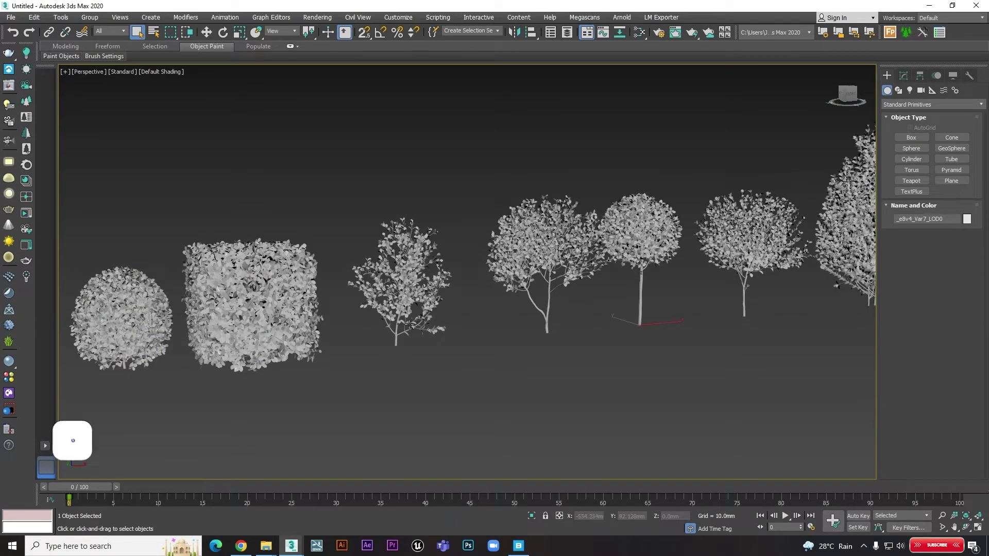
pyautogui.scroll(5, 404, 280)
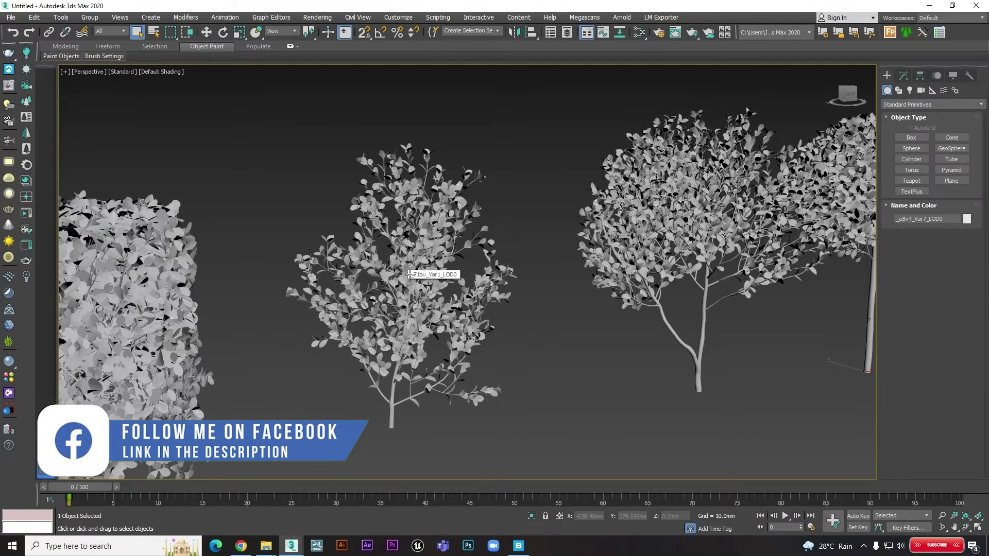
pyautogui.scroll(-3, 404, 281)
pyautogui.moveTo(229, 281); pyautogui.dragTo(420, 282, button='middle')
pyautogui.scroll(-2, 420, 282)
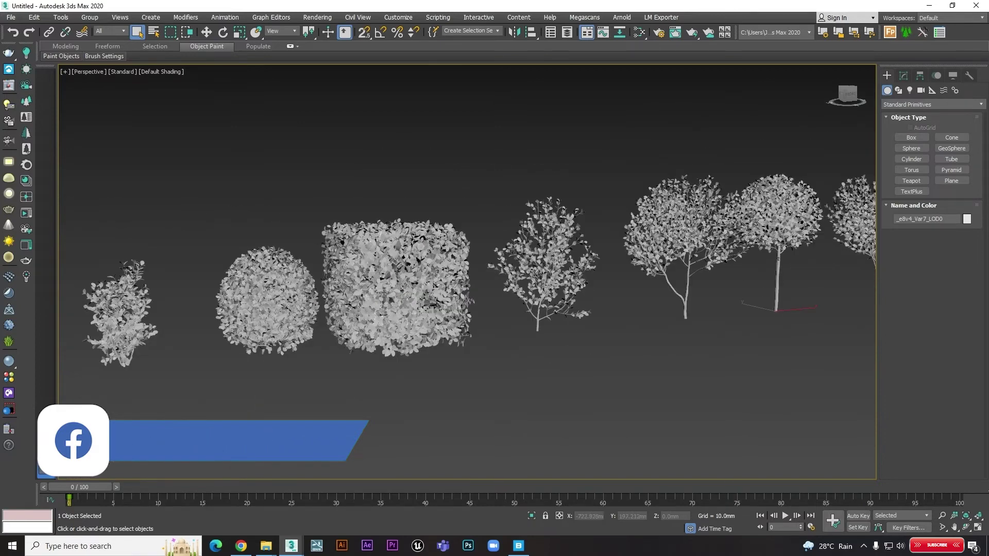
pyautogui.scroll(1, 407, 280)
pyautogui.scroll(4, 400, 279)
pyautogui.scroll(-4, 400, 278)
pyautogui.moveTo(639, 284); pyautogui.dragTo(444, 283, button='middle')
pyautogui.scroll(3, 604, 255)
pyautogui.scroll(2, 605, 255)
pyautogui.scroll(-3, 592, 247)
pyautogui.scroll(-2, 621, 250)
pyautogui.scroll(-2, 620, 252)
pyautogui.scroll(-1, 621, 256)
pyautogui.scroll(2, 621, 257)
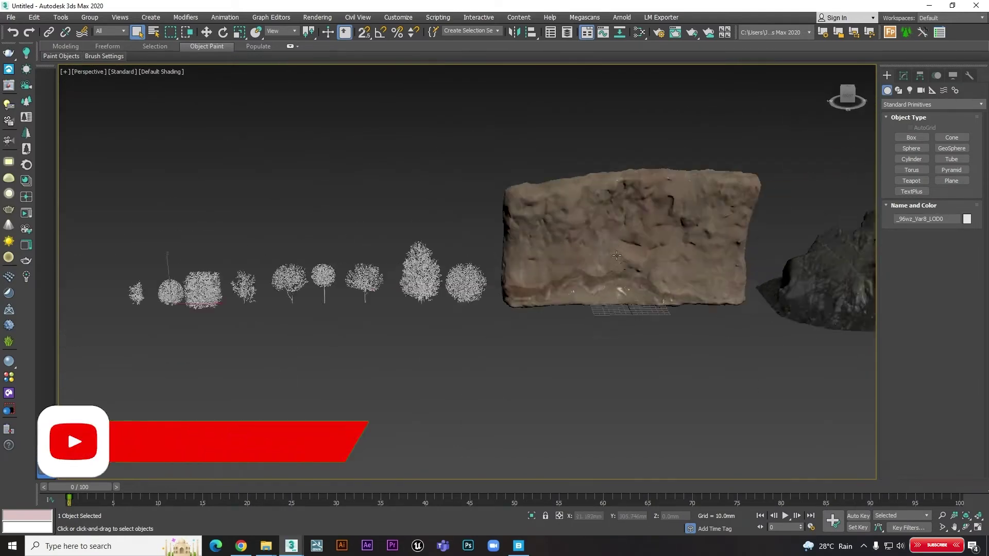
pyautogui.scroll(2, 621, 256)
# - Back in Quixel Bridge, show the Surfaces categories and scroll down through the surface grid
pyautogui.hotkey('alt', 'Tab')
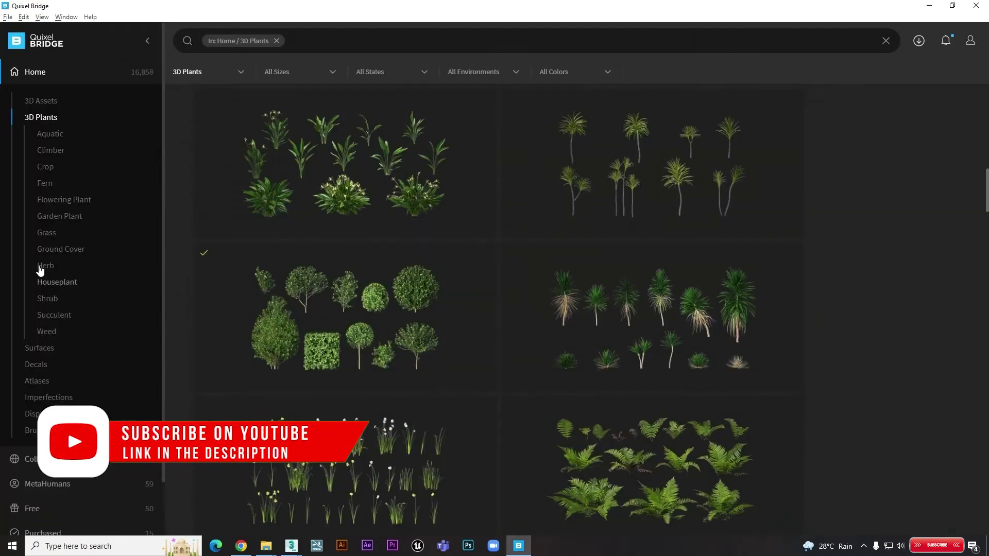
pyautogui.click(42, 349)
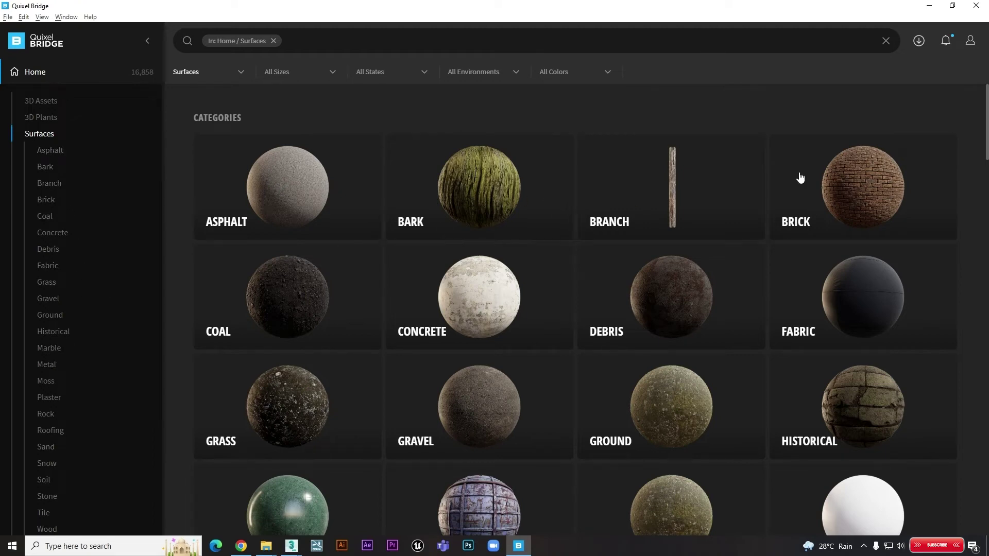
pyautogui.scroll(-5, 514, 287)
pyautogui.scroll(-4, 515, 282)
pyautogui.scroll(-3, 515, 282)
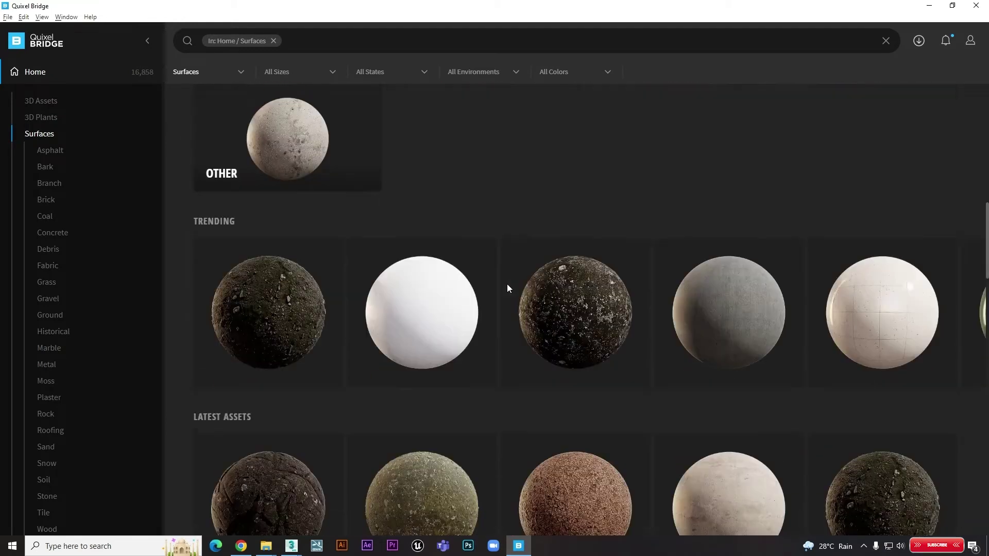
pyautogui.scroll(-2, 508, 282)
pyautogui.scroll(-4, 716, 262)
pyautogui.scroll(-3, 707, 264)
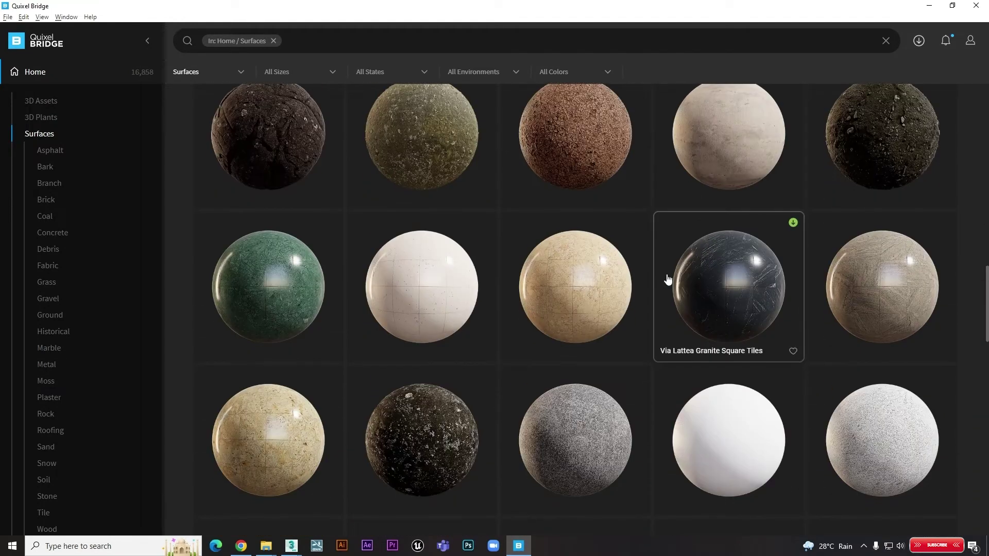
pyautogui.scroll(-2, 751, 273)
pyautogui.scroll(-3, 638, 289)
pyautogui.scroll(-3, 629, 295)
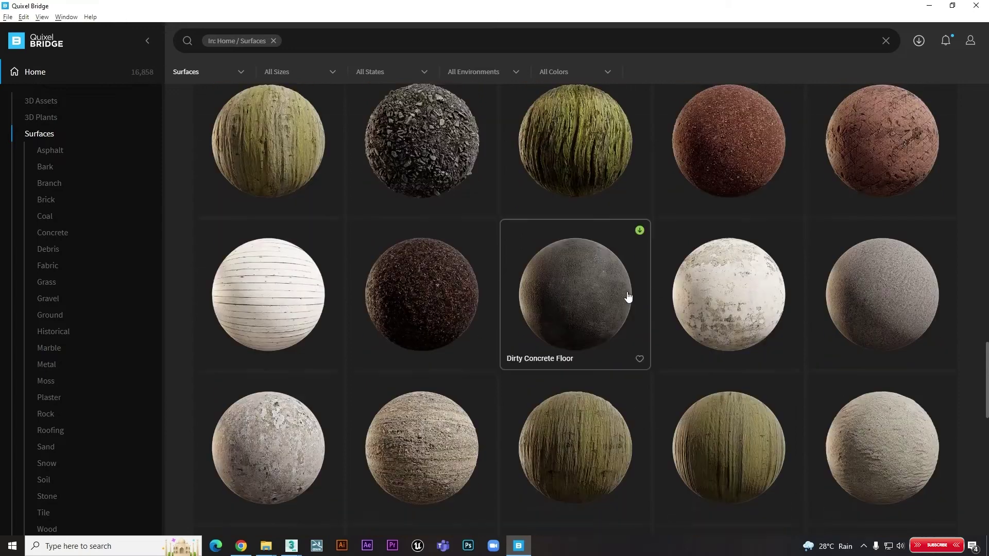
pyautogui.scroll(-3, 613, 297)
pyautogui.scroll(-3, 598, 297)
pyautogui.scroll(-4, 592, 298)
pyautogui.scroll(-1, 592, 298)
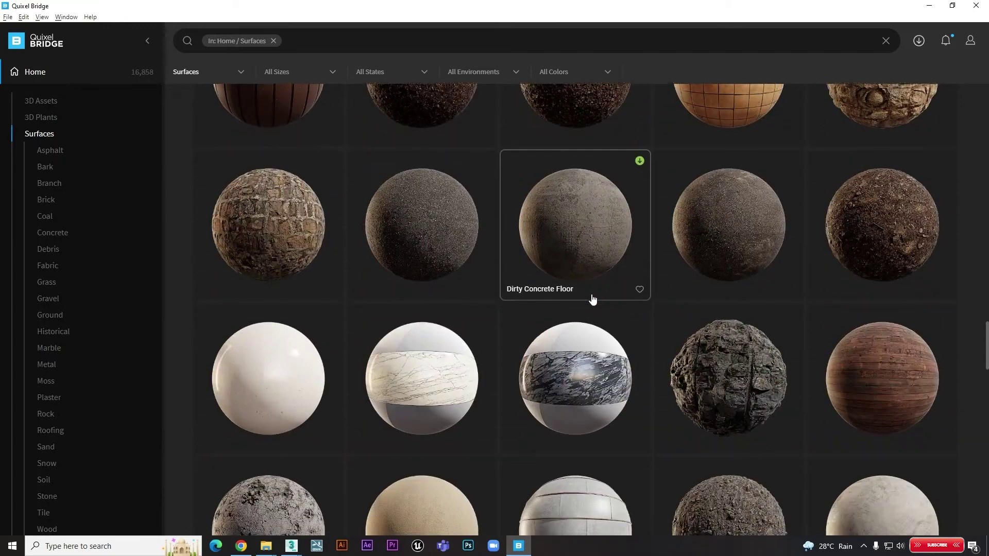
pyautogui.scroll(-3, 593, 298)
pyautogui.scroll(-3, 674, 267)
pyautogui.scroll(-1, 676, 270)
pyautogui.scroll(-2, 676, 269)
pyautogui.scroll(-3, 649, 276)
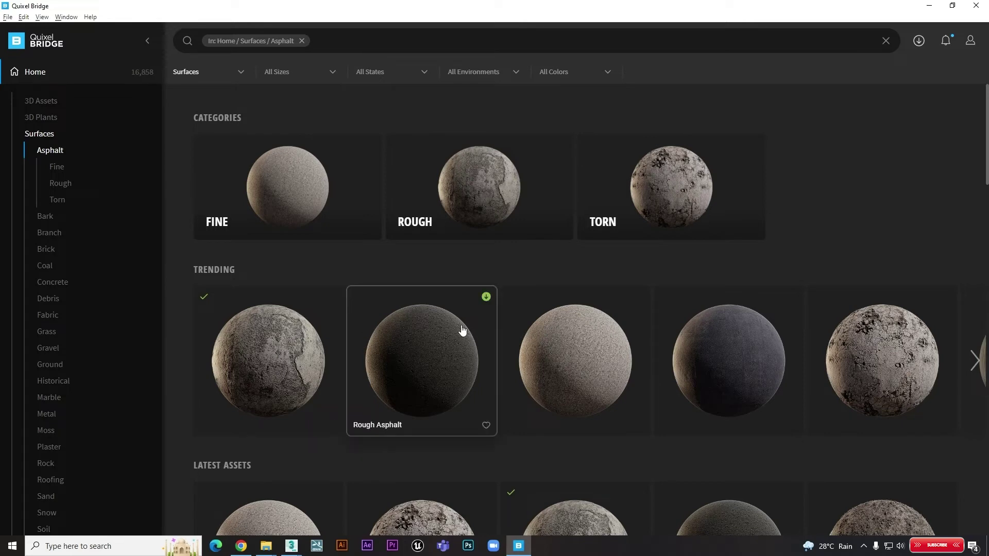
# - Download the Rough Asphalt surface and glance at the rock in 3ds Max
pyautogui.click(487, 298)
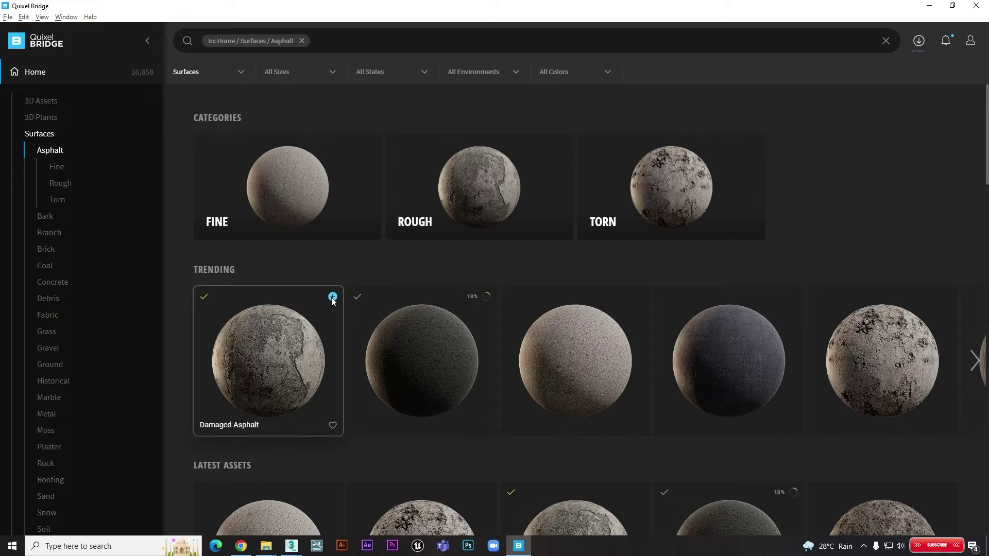
pyautogui.hotkey('alt', 'Tab')
pyautogui.click(550, 214)
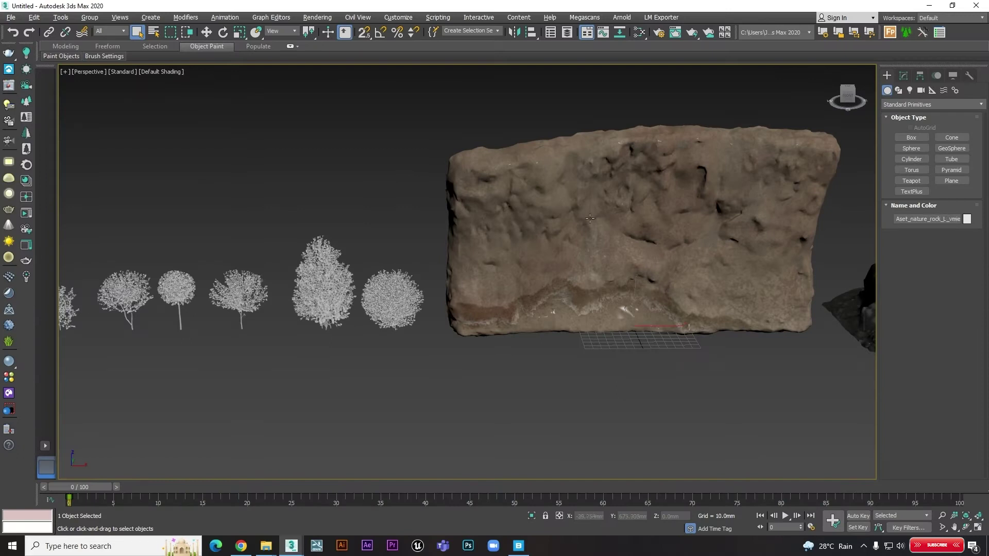
pyautogui.scroll(2, 547, 232)
pyautogui.scroll(2, 544, 256)
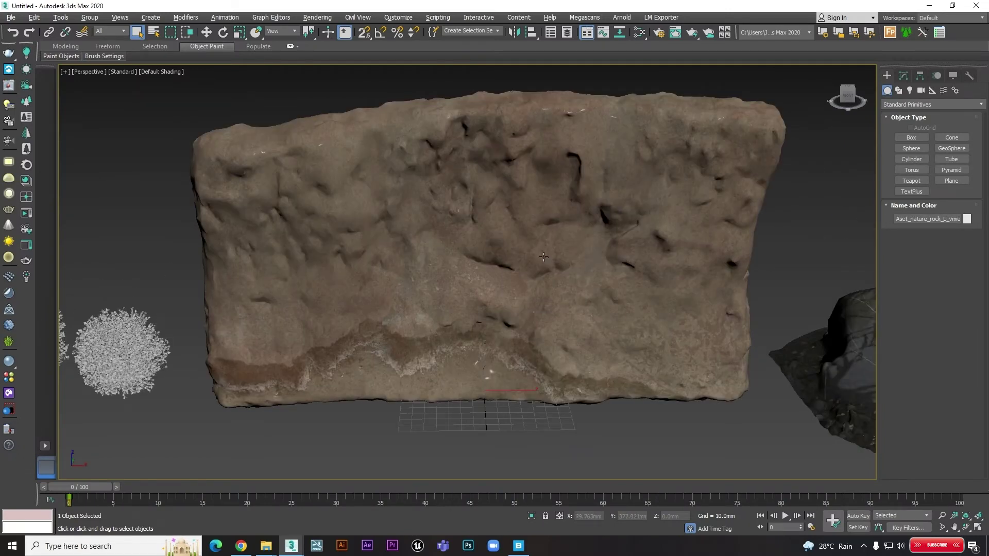
pyautogui.hotkey('alt', 'Tab')
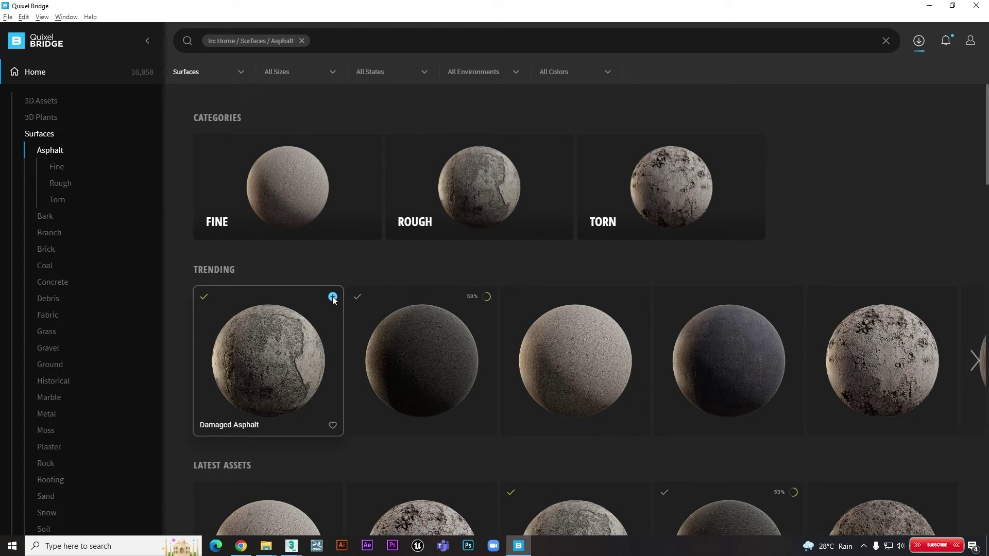
# - Export Damaged Asphalt to 3ds Max and orbit the scene to check the result
pyautogui.click(332, 298)
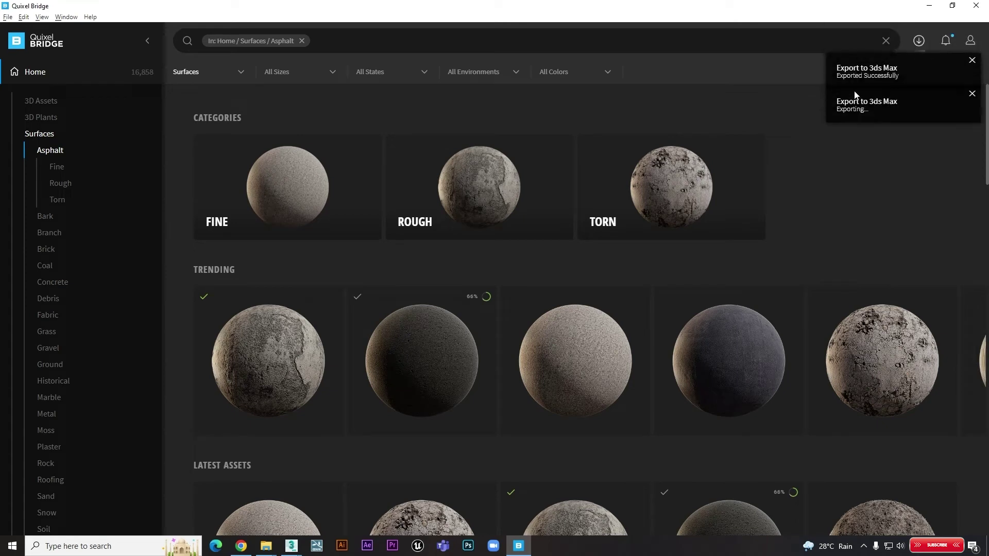
pyautogui.hotkey('alt', 'Tab')
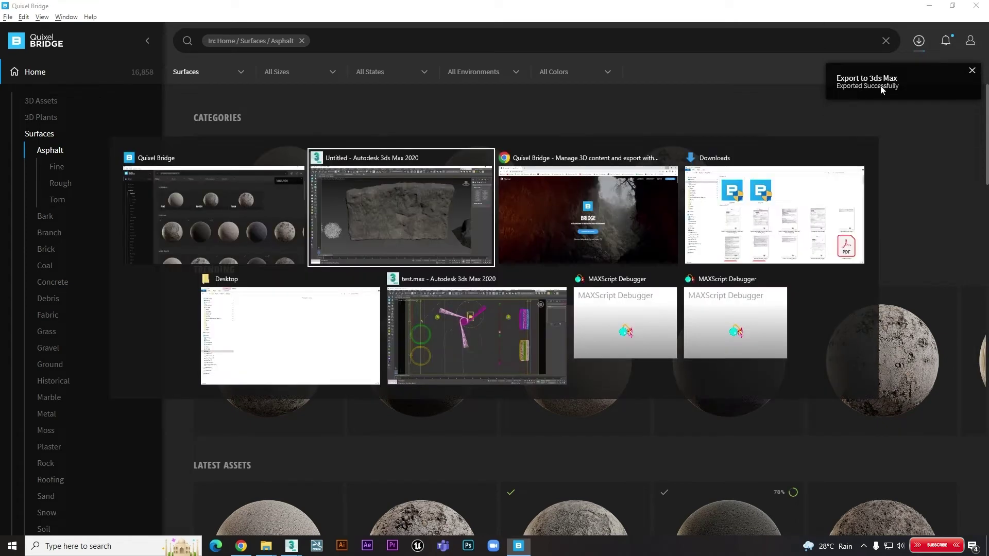
pyautogui.click(446, 225)
pyautogui.moveTo(441, 255)
pyautogui.keyDown('alt'); pyautogui.mouseDown(button='middle')
pyautogui.moveTo(390, 235)
pyautogui.moveTo(314, 340)
pyautogui.mouseUp(button='middle'); pyautogui.keyUp('alt')
pyautogui.hotkey('alt', 'Tab')
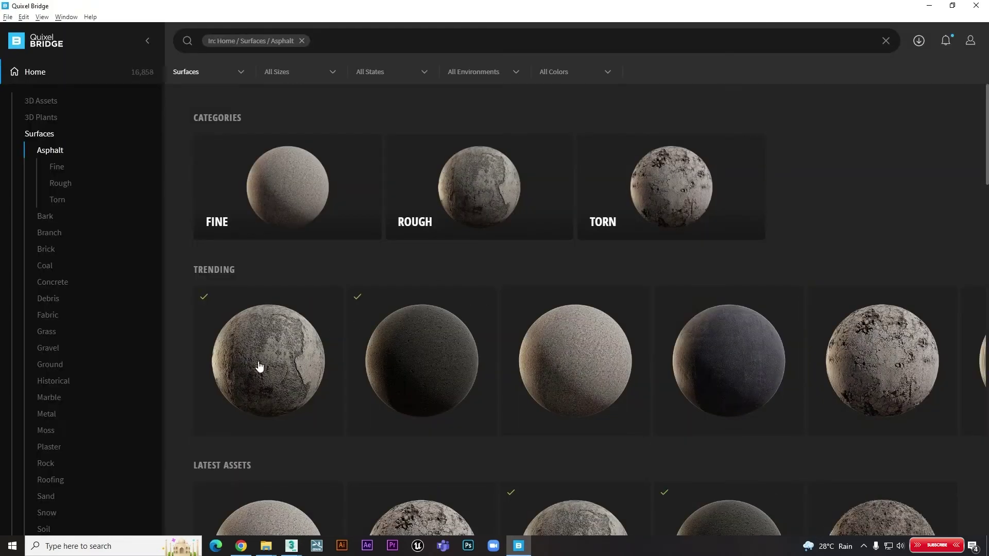
pyautogui.hotkey('alt', 'Tab')
pyautogui.scroll(-5, 463, 257)
pyautogui.keyDown('alt'); pyautogui.moveTo(463, 258); pyautogui.dragTo(487, 271, button='middle'); pyautogui.keyUp('alt')
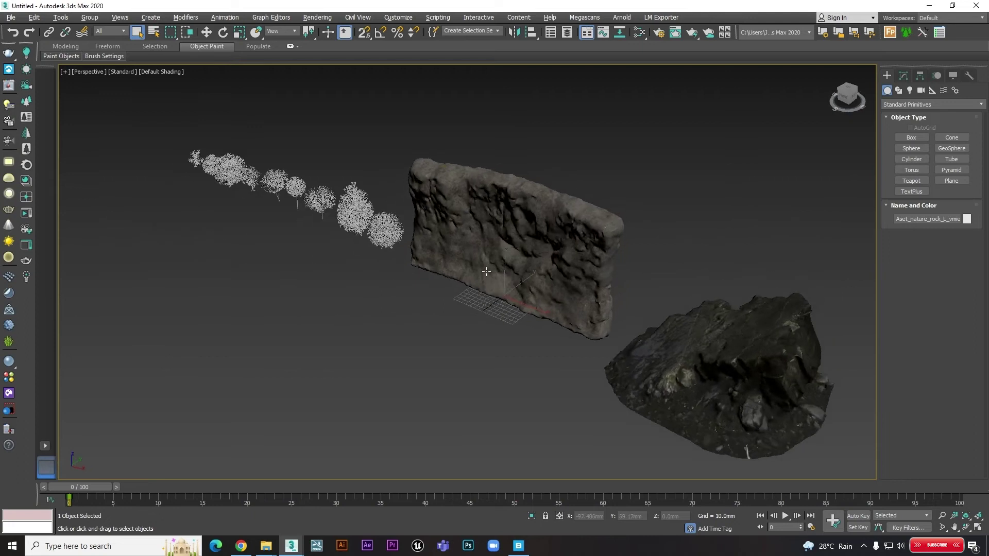
# - Restore the Bridge window and browse the Damaged Asphalt preview renders
pyautogui.hotkey('alt', 'Tab')
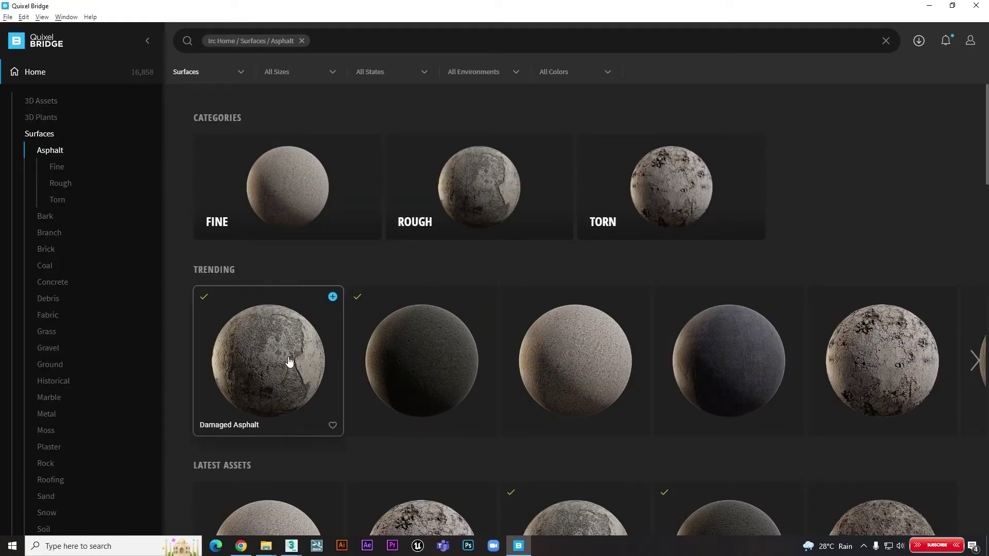
pyautogui.click(952, 5)
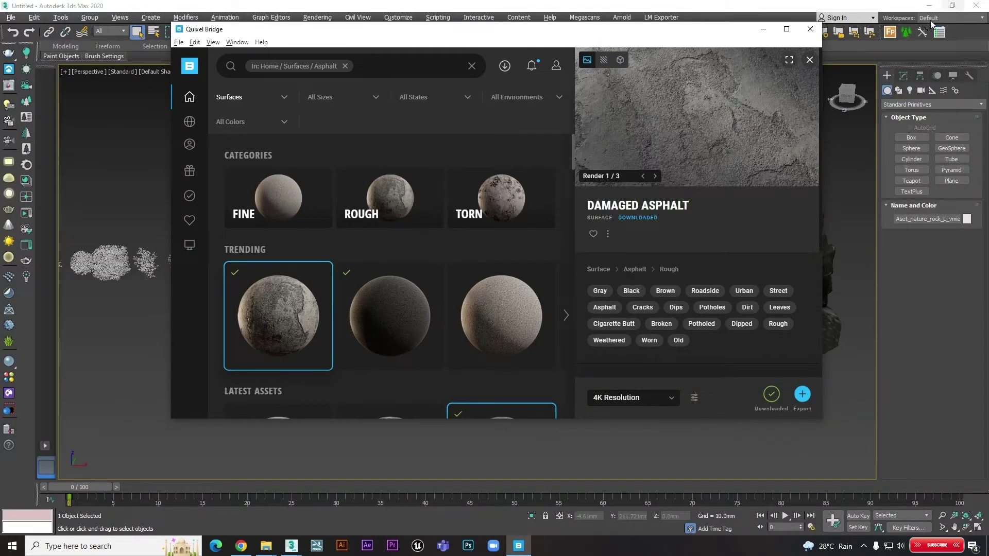
pyautogui.click(786, 29)
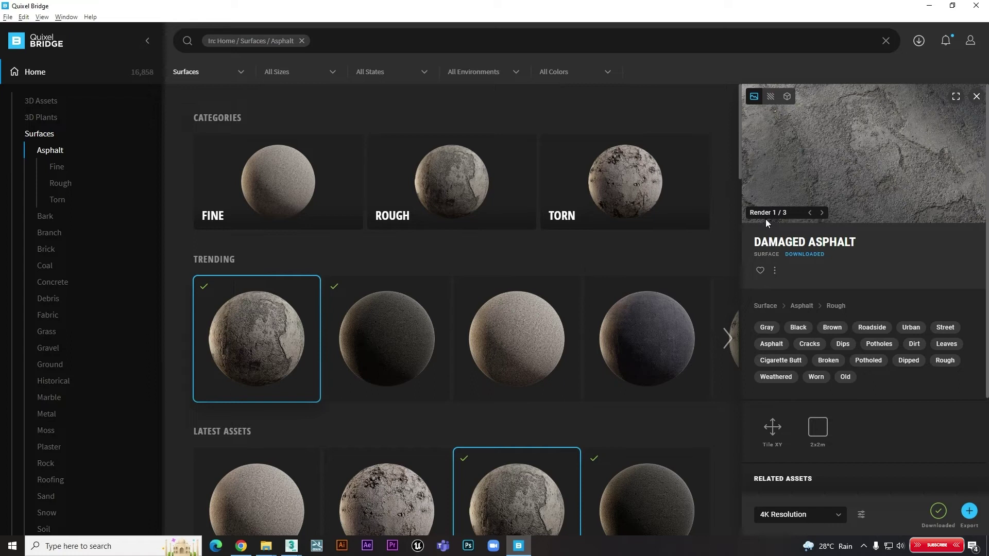
pyautogui.click(822, 213)
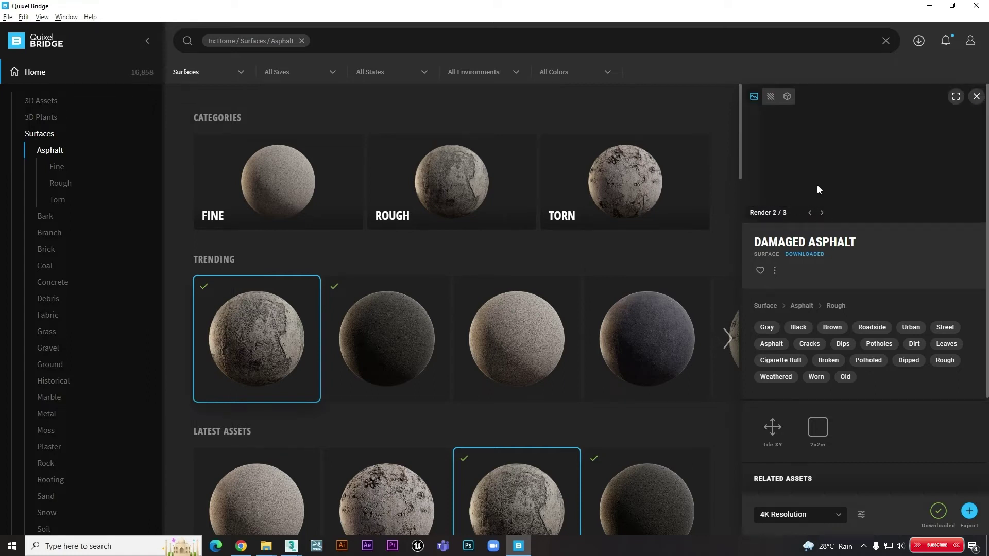
pyautogui.click(823, 214)
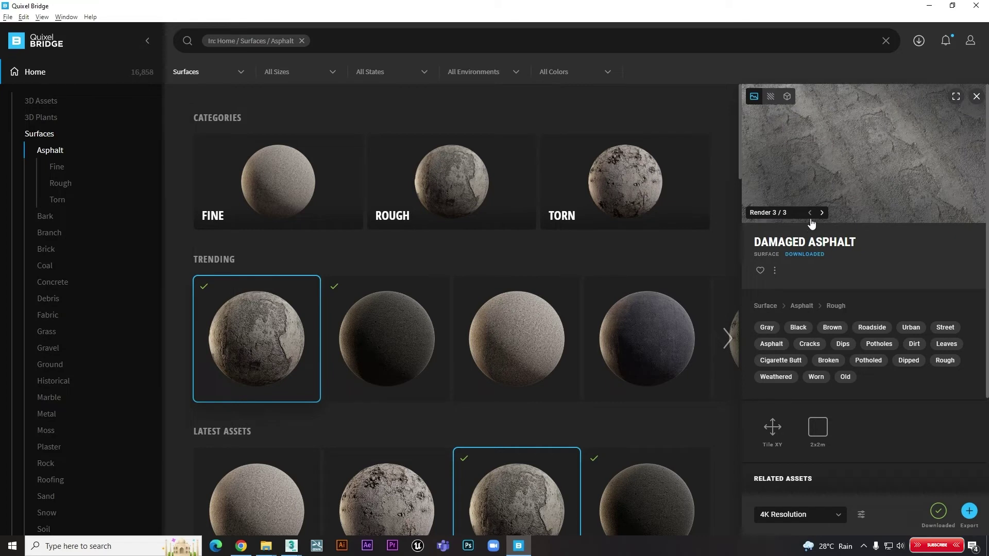
pyautogui.click(811, 213)
pyautogui.click(811, 213)
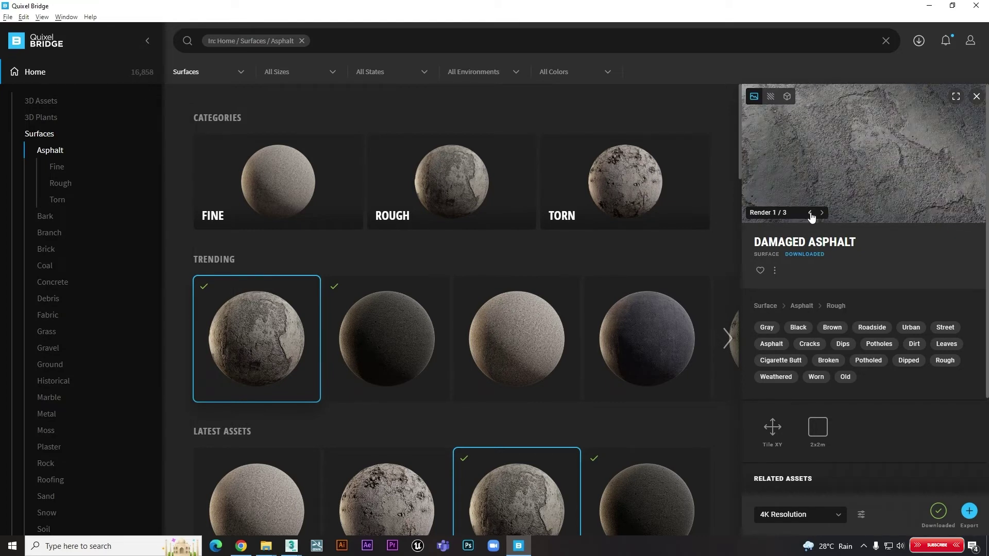
pyautogui.scroll(-2, 824, 412)
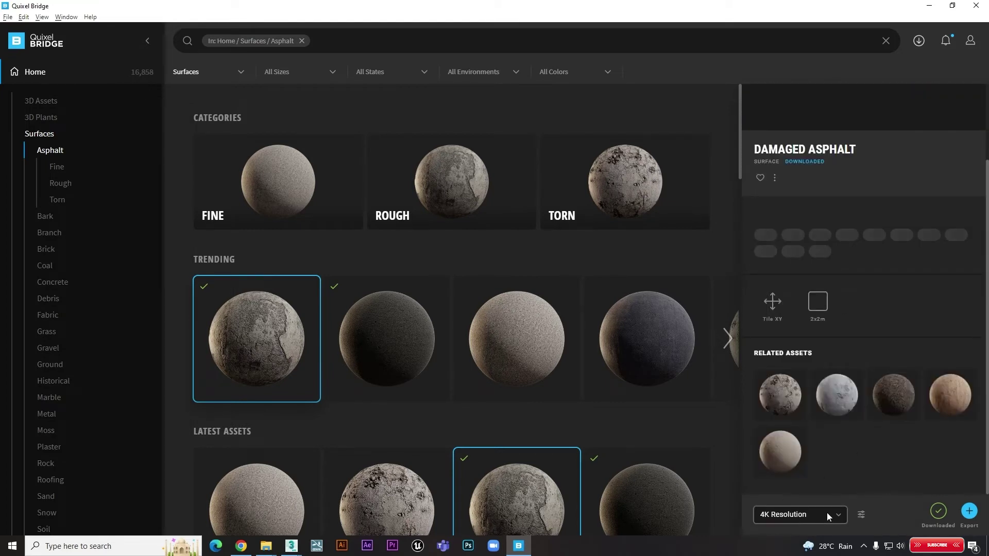
# - Keep Damaged Asphalt at 4K resolution and show the download/export settings choices
pyautogui.click(820, 517)
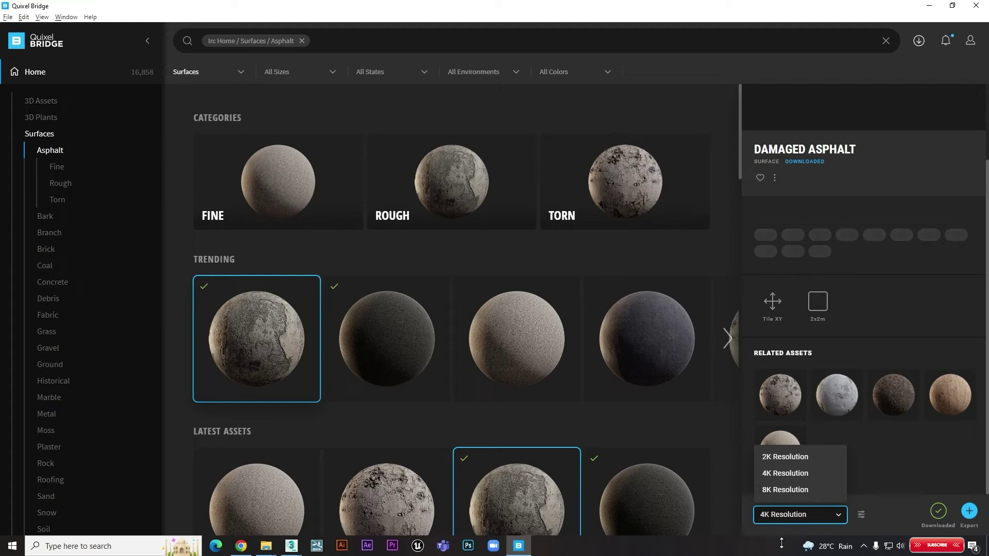
pyautogui.click(739, 554)
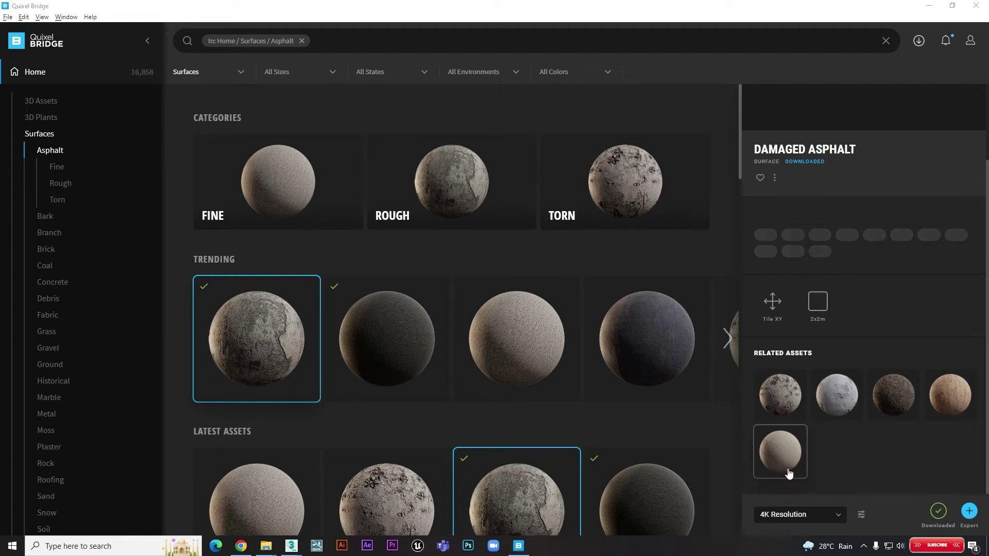
pyautogui.click(817, 515)
pyautogui.click(817, 515)
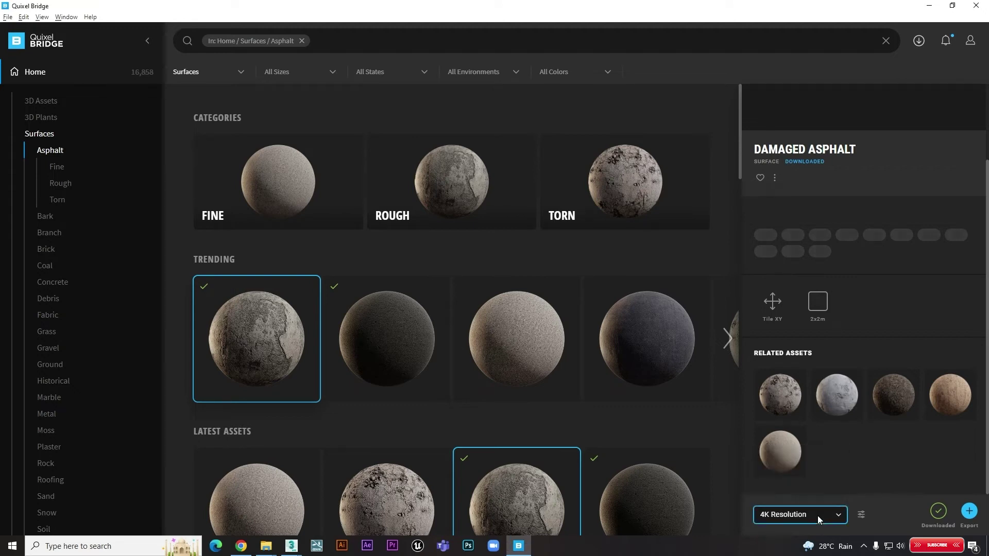
pyautogui.click(862, 515)
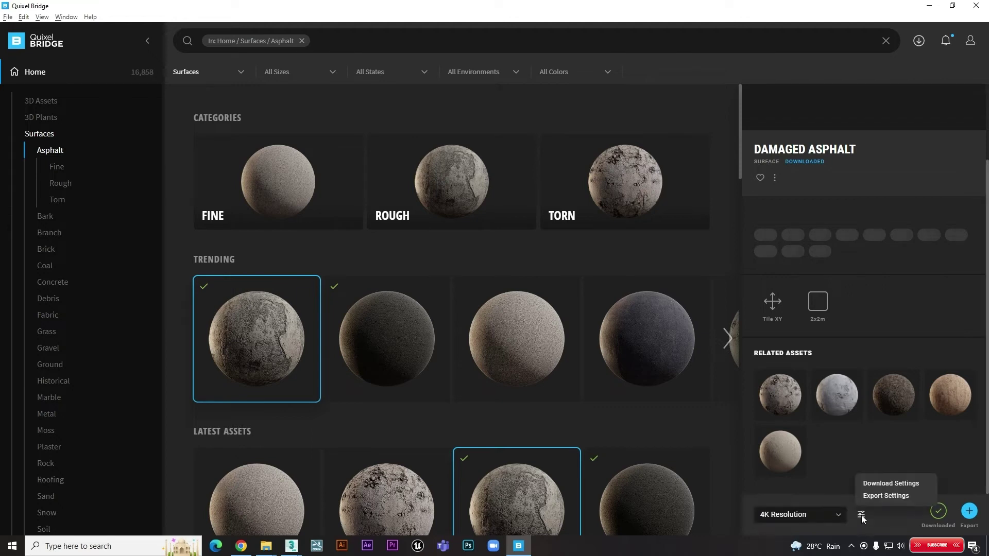
# - Open the export settings and keep 3ds Max as the export target
pyautogui.click(887, 497)
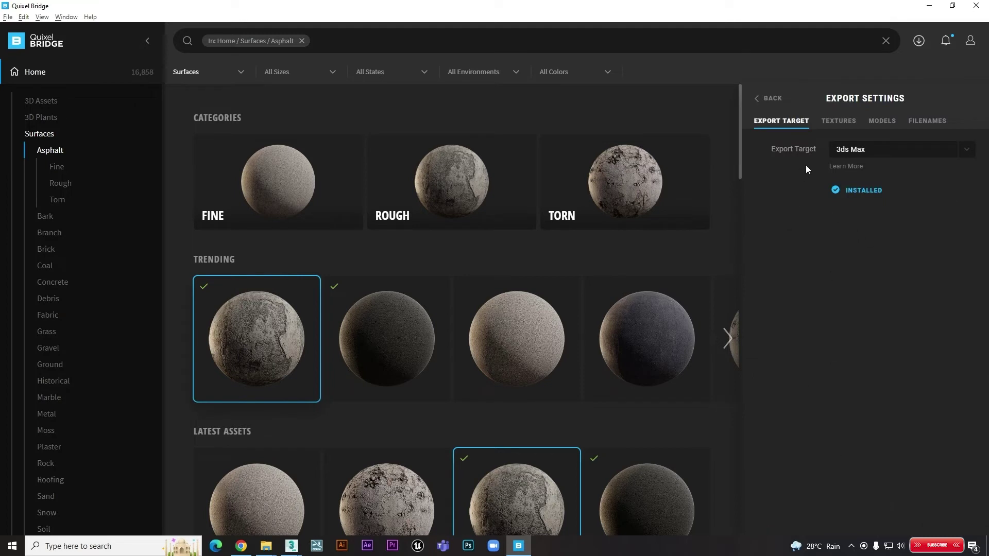
pyautogui.click(881, 154)
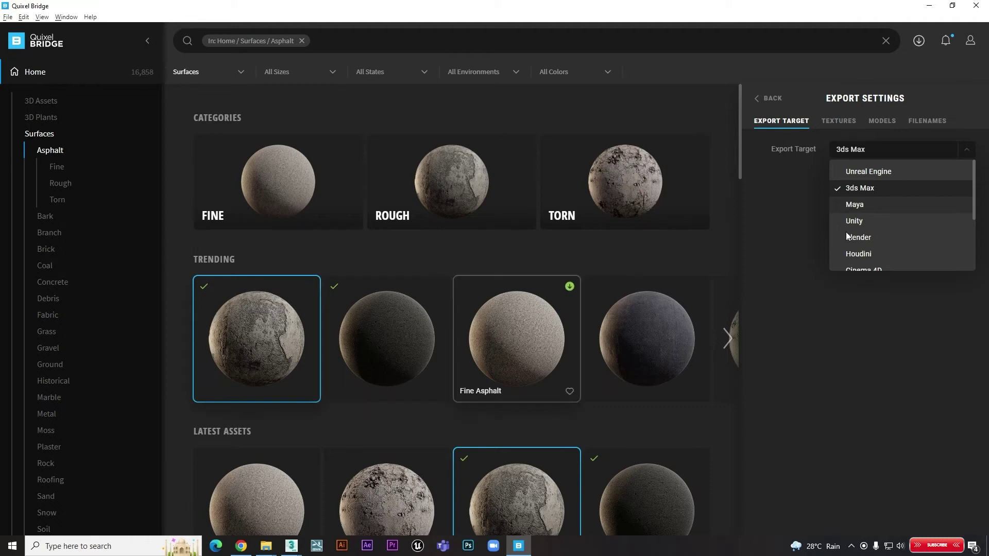
pyautogui.click(792, 190)
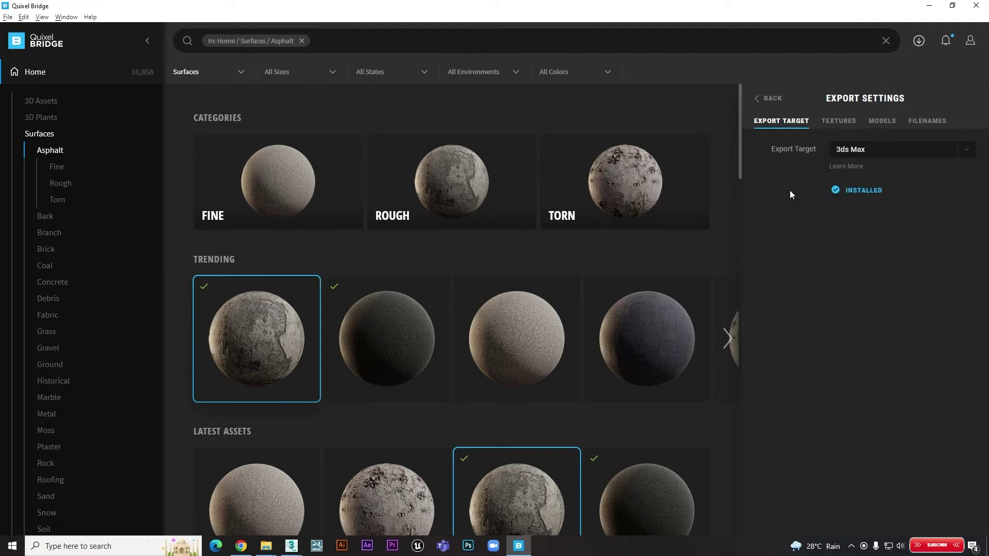
# - Review the Textures, Models and Filenames tabs, then return to Export Target
pyautogui.click(841, 123)
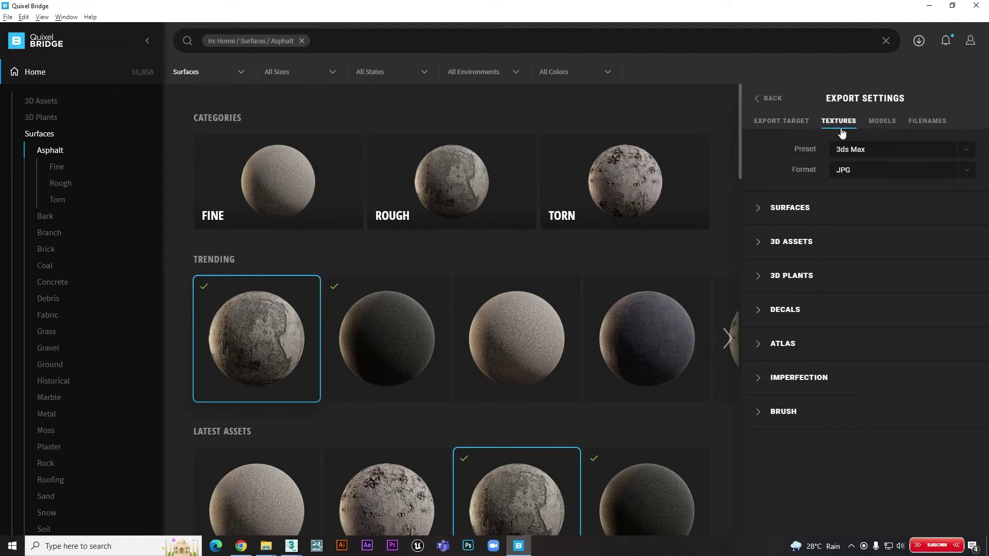
pyautogui.click(758, 211)
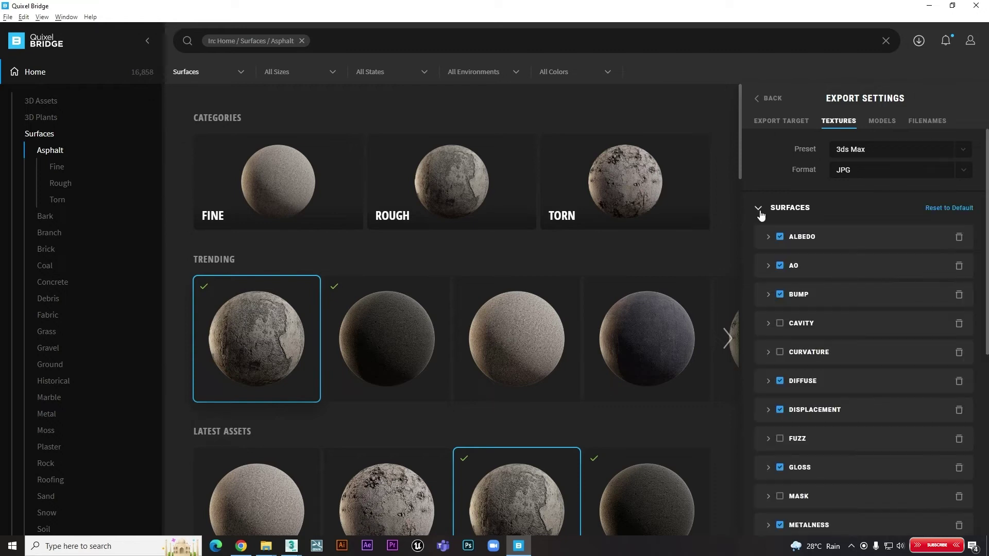
pyautogui.click(758, 211)
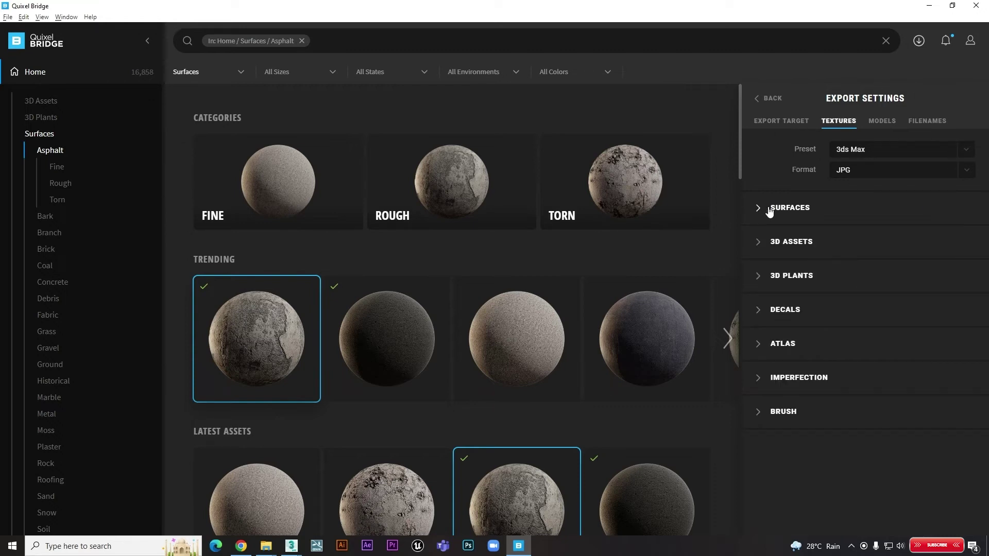
pyautogui.click(887, 124)
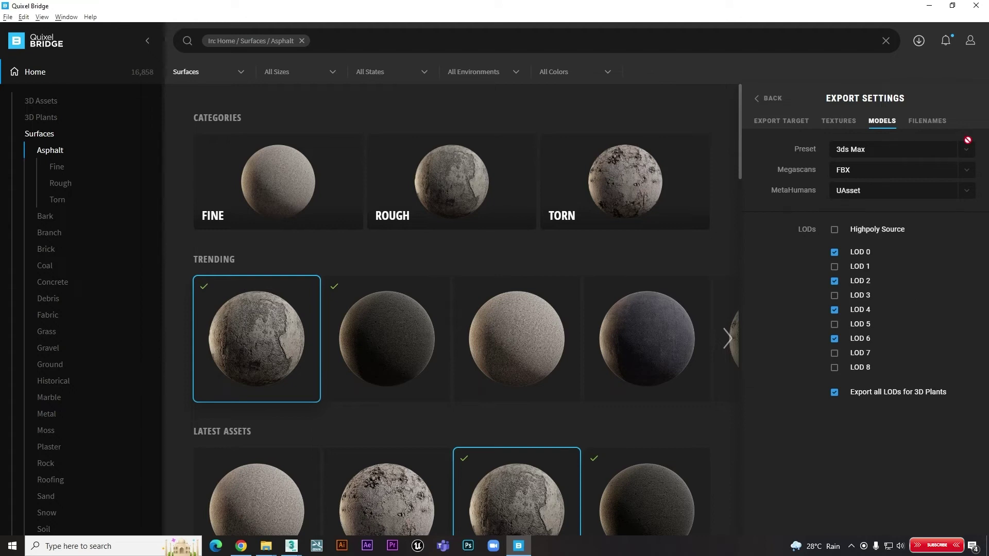
pyautogui.click(928, 128)
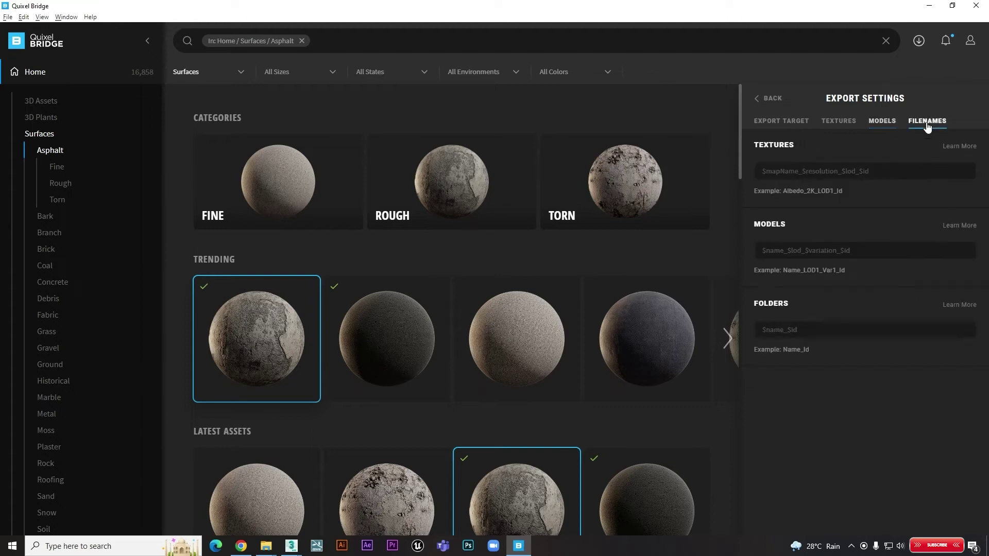
pyautogui.click(773, 126)
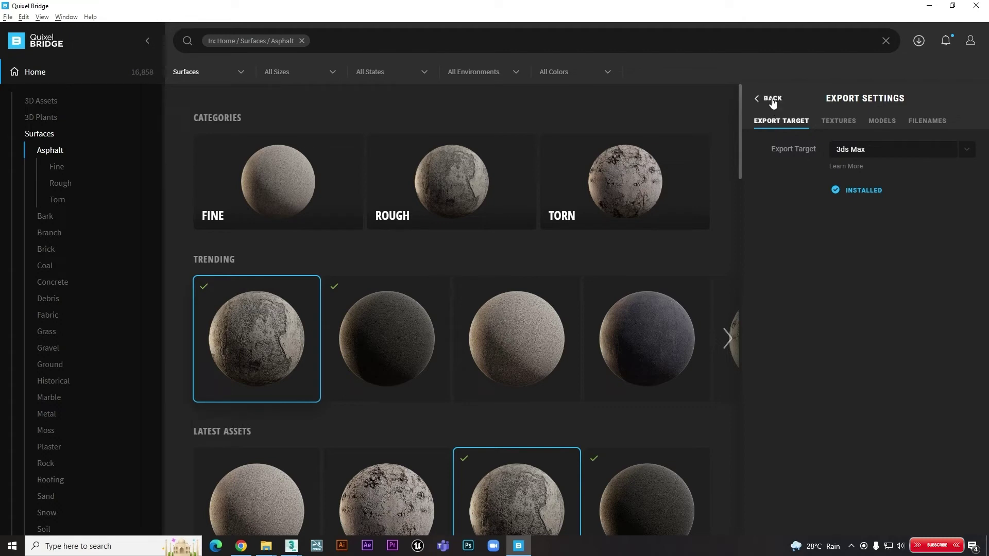
# - Leave the export settings and scroll through the Brick surfaces
pyautogui.click(772, 101)
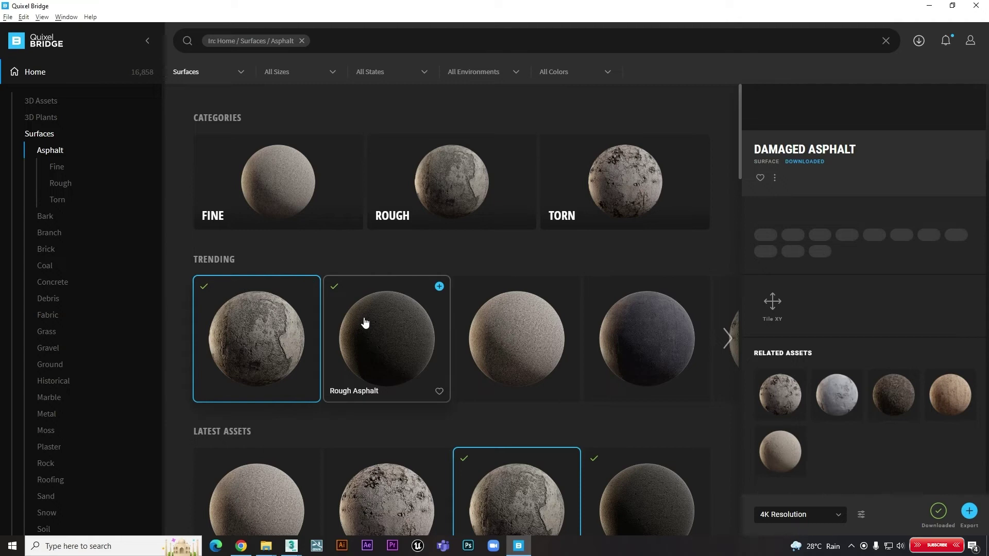
pyautogui.scroll(-2, 369, 299)
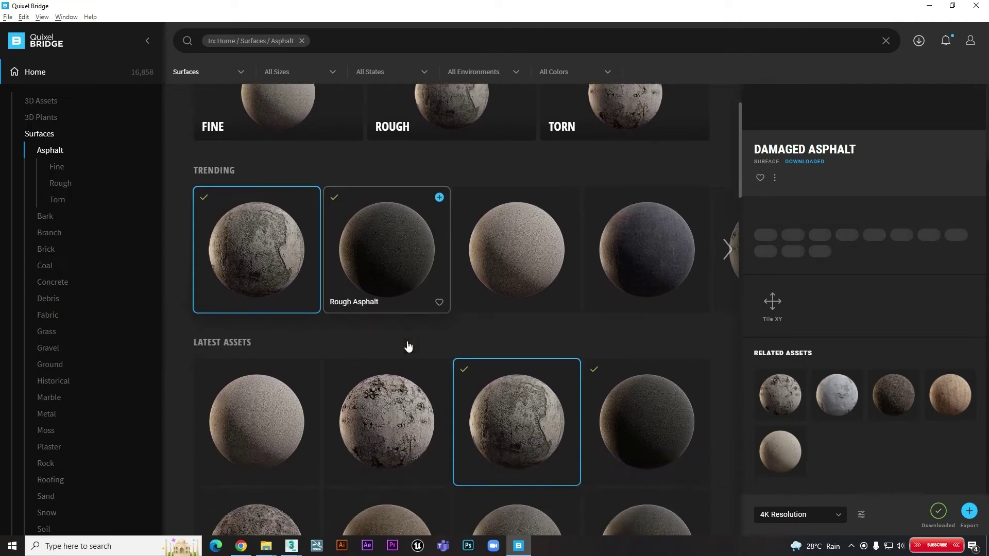
pyautogui.click(56, 253)
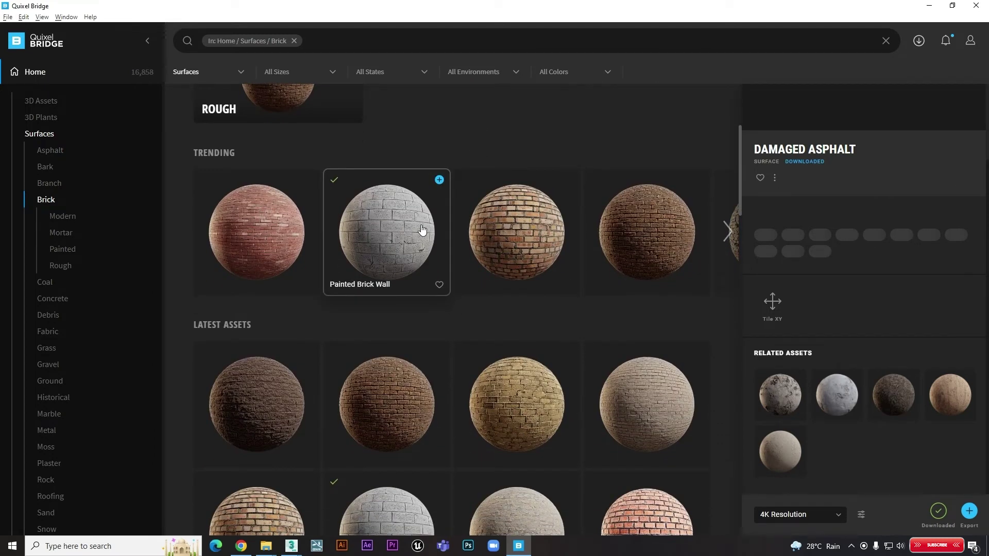
pyautogui.scroll(-4, 421, 230)
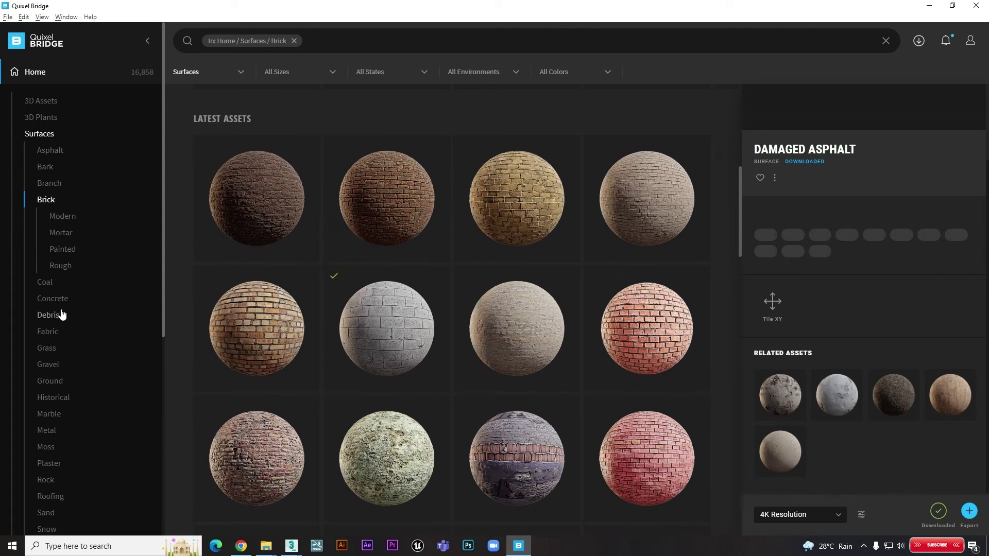
pyautogui.scroll(-4, 369, 284)
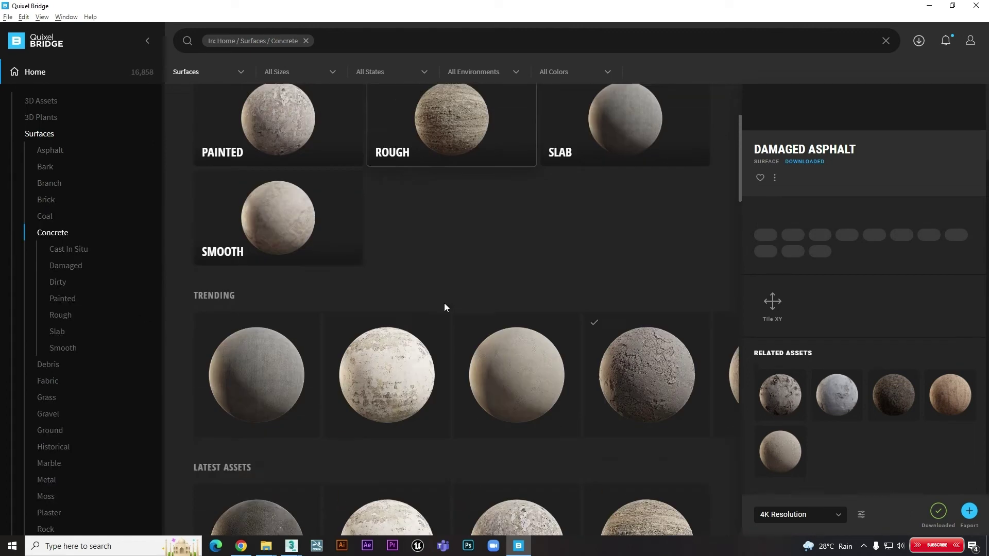
pyautogui.scroll(-5, 445, 303)
# - Browse the Fabric and Marble surfaces, then open the Decals library
pyautogui.click(48, 381)
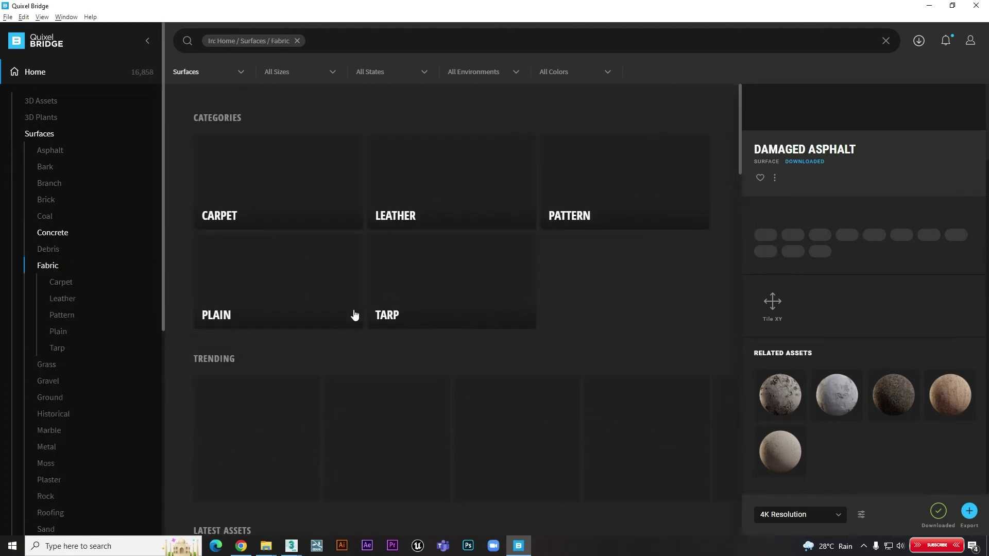
pyautogui.scroll(-3, 412, 319)
pyautogui.scroll(3, 503, 277)
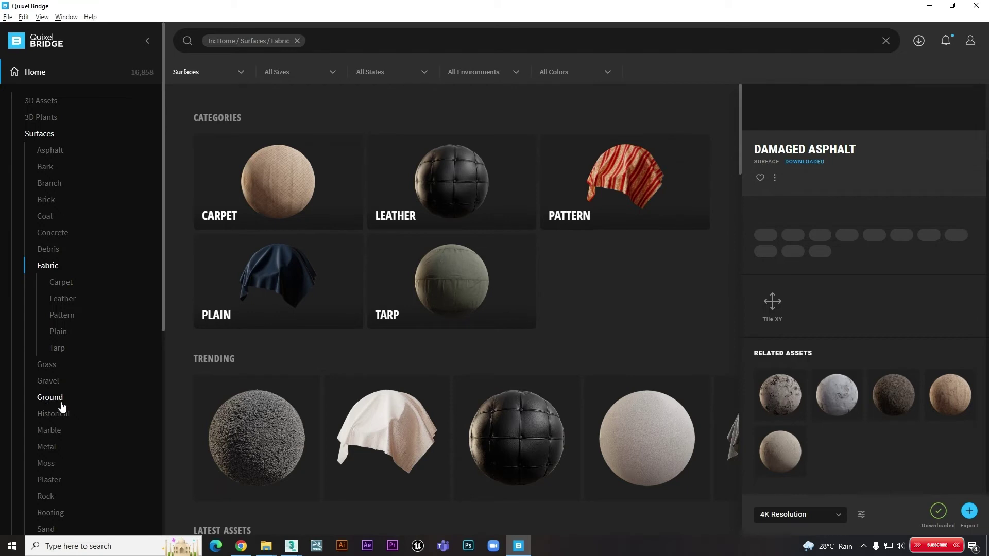
pyautogui.click(56, 436)
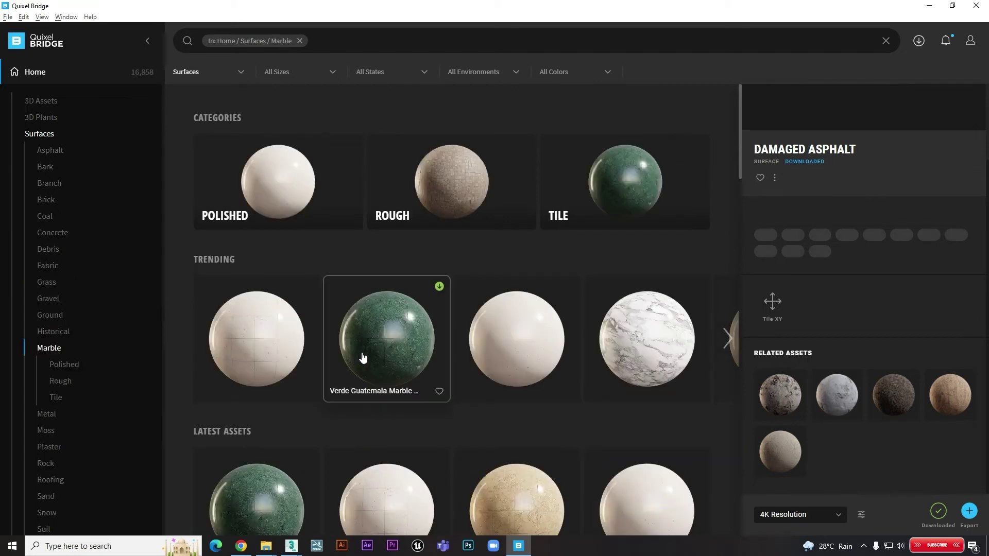
pyautogui.scroll(-6, 371, 345)
pyautogui.scroll(-3, 609, 319)
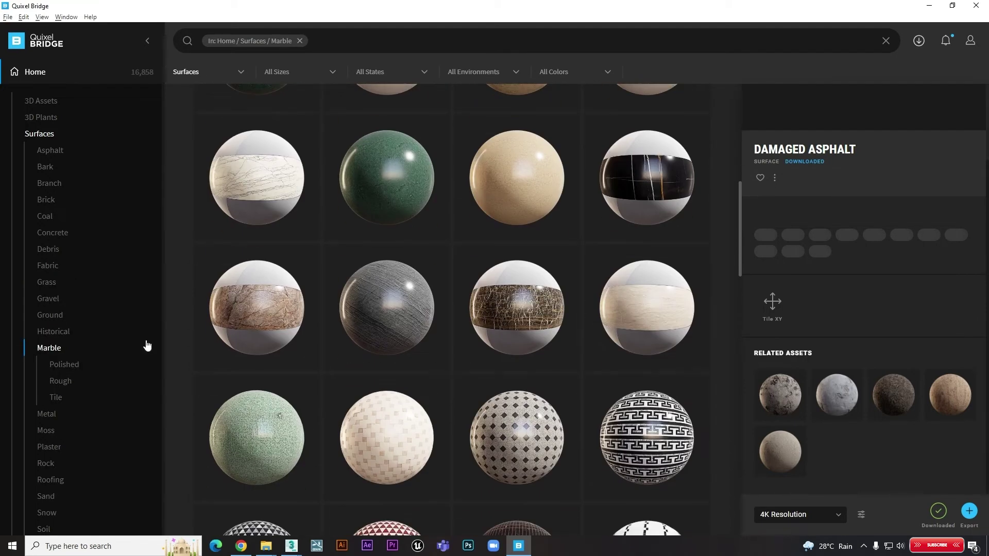
pyautogui.scroll(-1, 76, 401)
pyautogui.scroll(-4, 76, 401)
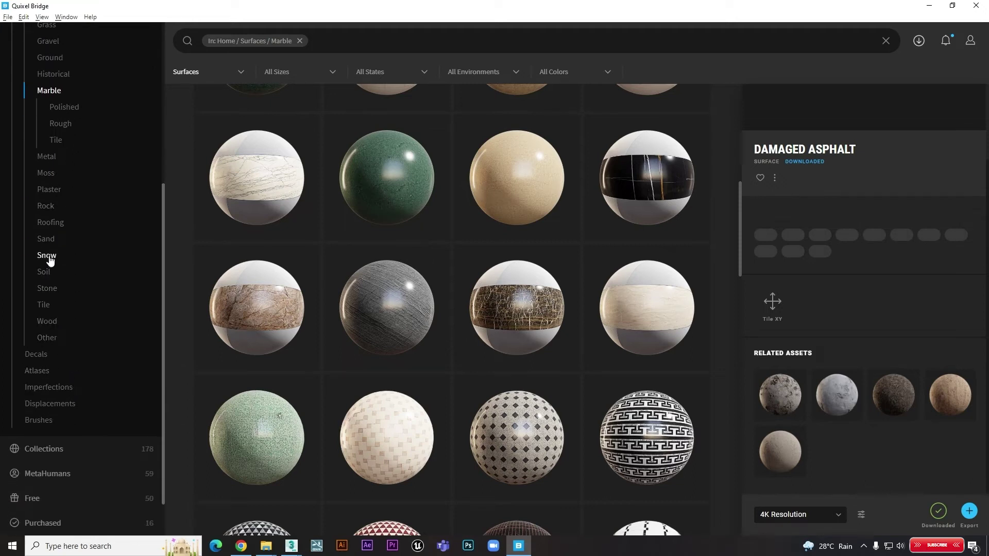
pyautogui.click(36, 354)
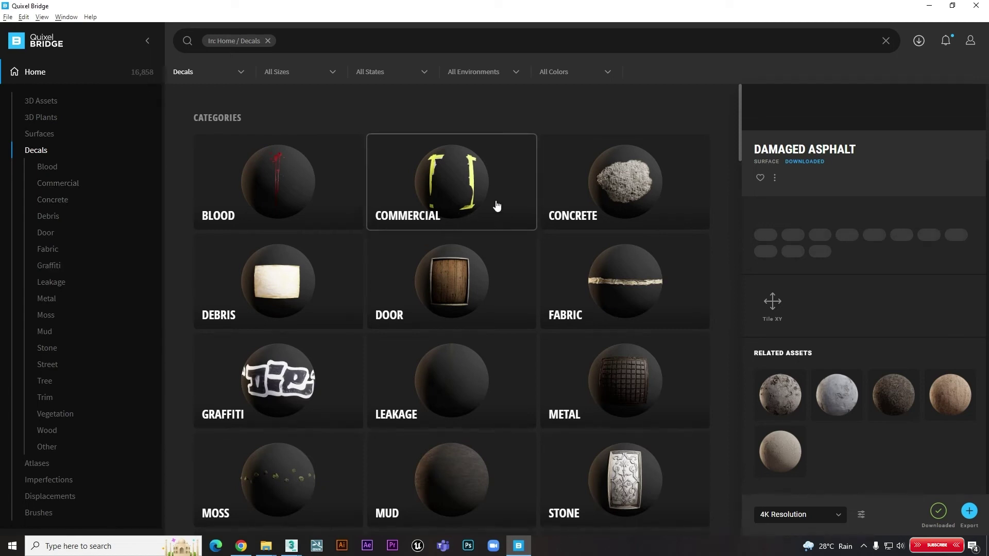
# - Scroll through the Decals category cards and open the Metal category (Manhole Cover, Scrap, Sheet, Welding Seam)
pyautogui.scroll(-2, 497, 206)
pyautogui.scroll(-2, 524, 269)
pyautogui.scroll(-1, 537, 268)
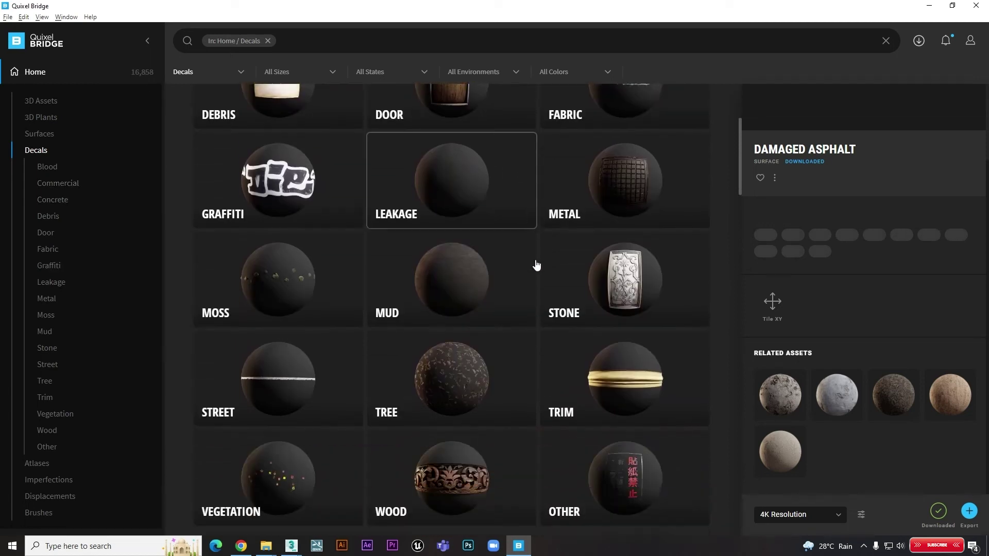
pyautogui.scroll(1, 503, 264)
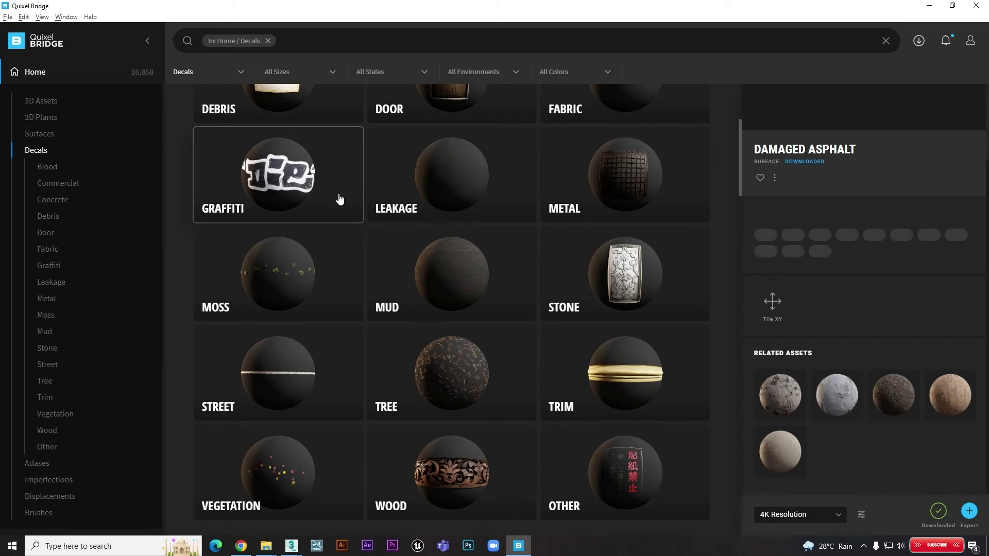
pyautogui.click(632, 175)
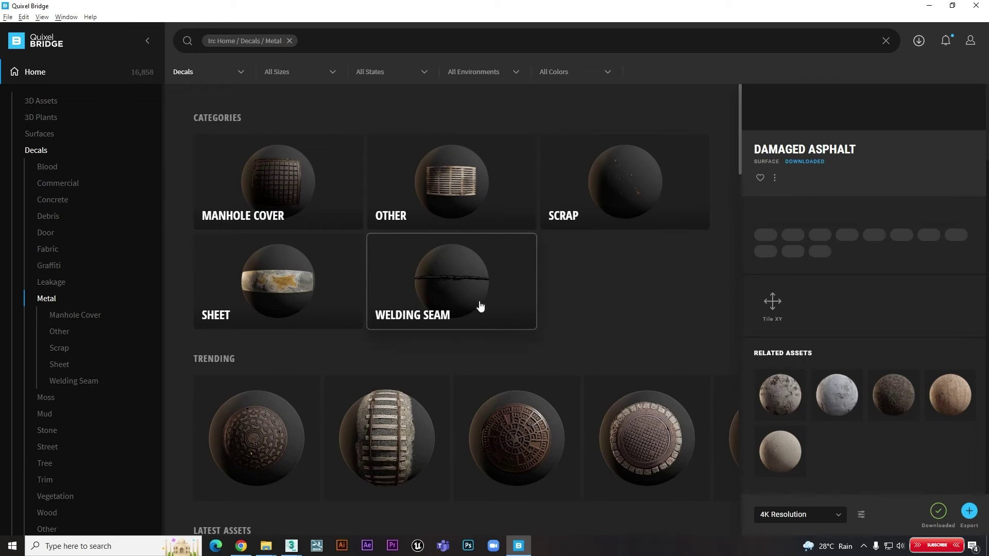
pyautogui.scroll(-2, 635, 289)
pyautogui.scroll(-2, 541, 314)
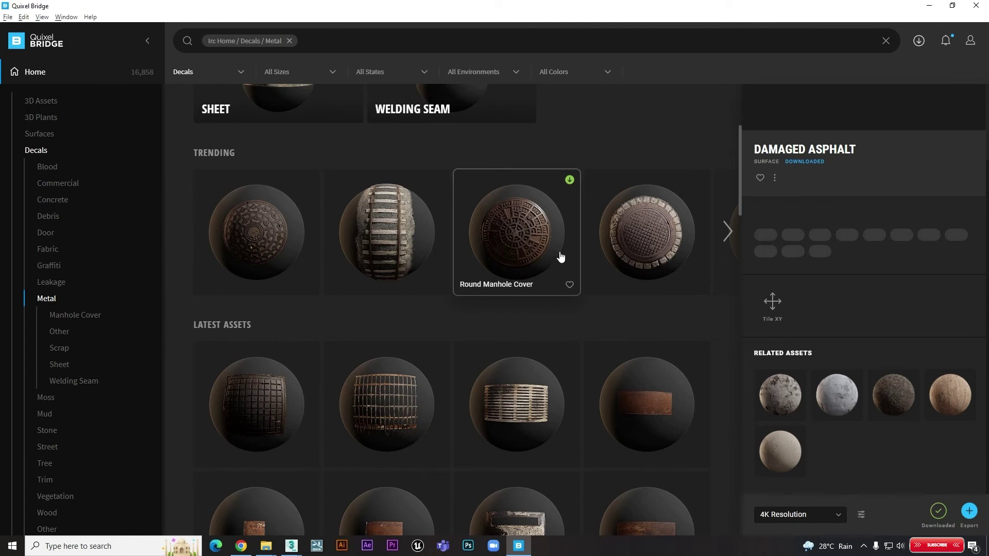
pyautogui.scroll(-3, 559, 256)
pyautogui.scroll(-2, 558, 256)
pyautogui.scroll(5, 552, 294)
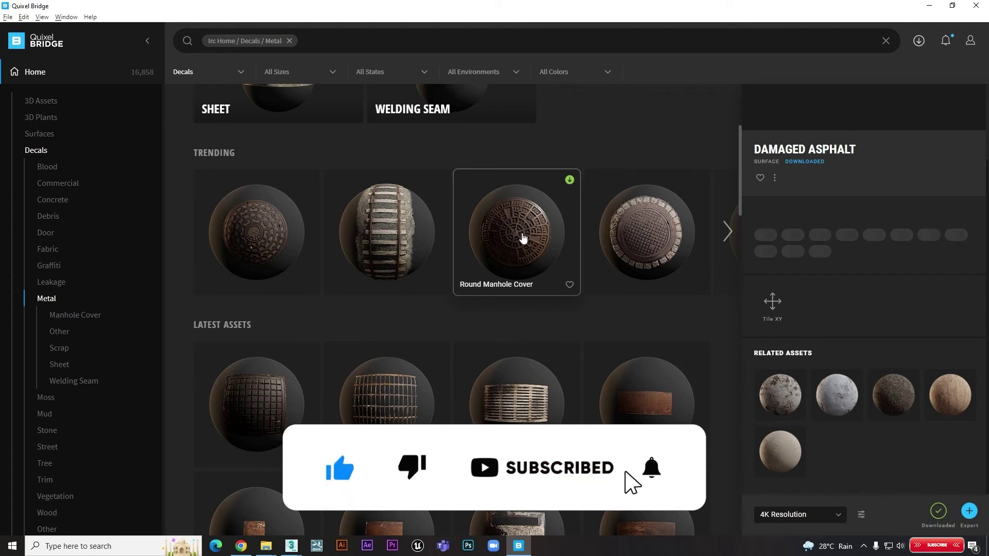
pyautogui.scroll(-1, 523, 237)
pyautogui.scroll(-2, 503, 283)
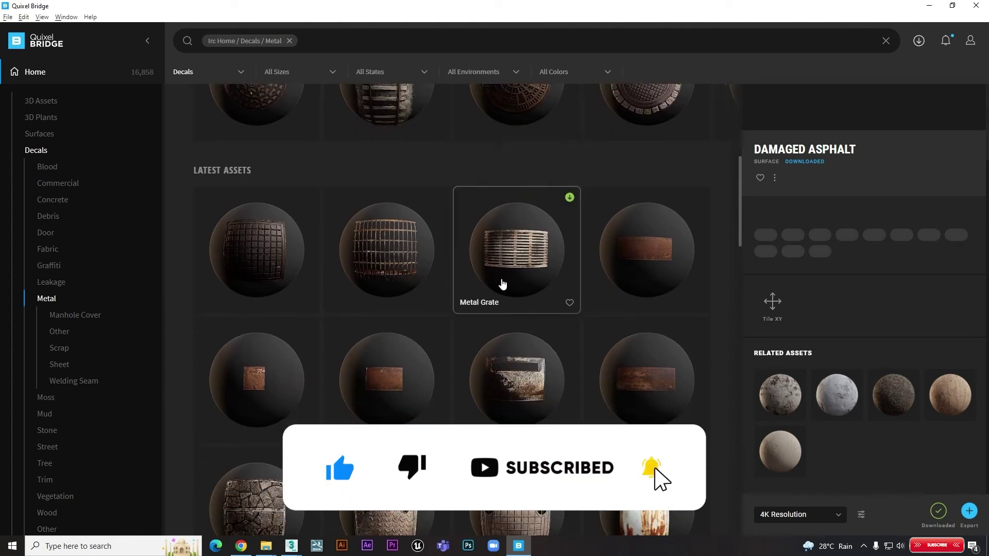
pyautogui.scroll(-3, 499, 276)
pyautogui.scroll(-2, 435, 298)
pyautogui.scroll(-3, 531, 312)
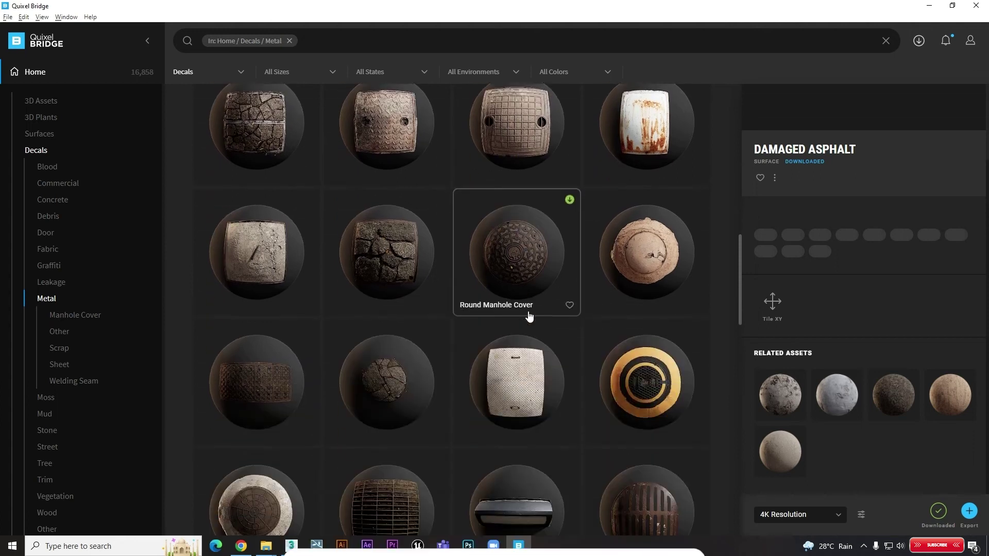
pyautogui.scroll(-3, 515, 264)
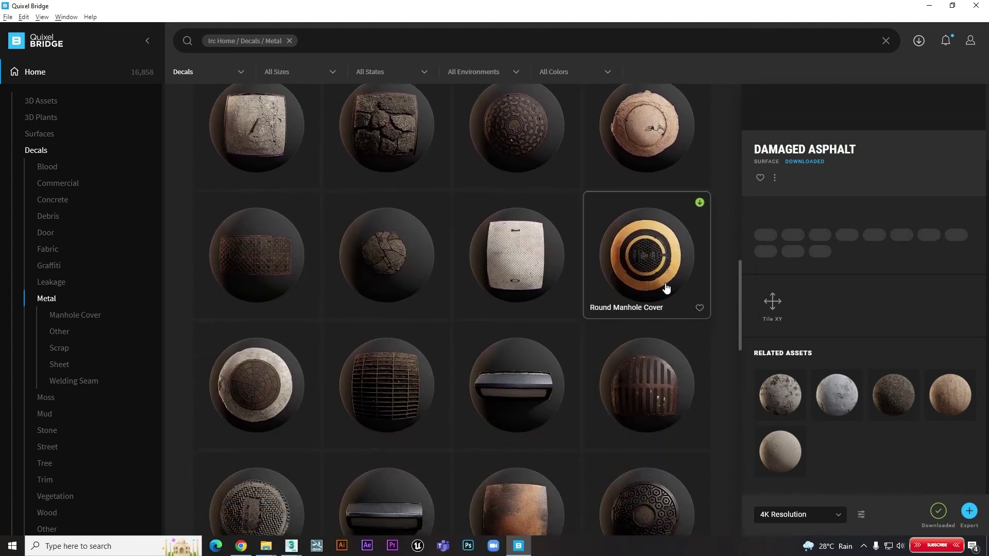
pyautogui.scroll(-2, 686, 278)
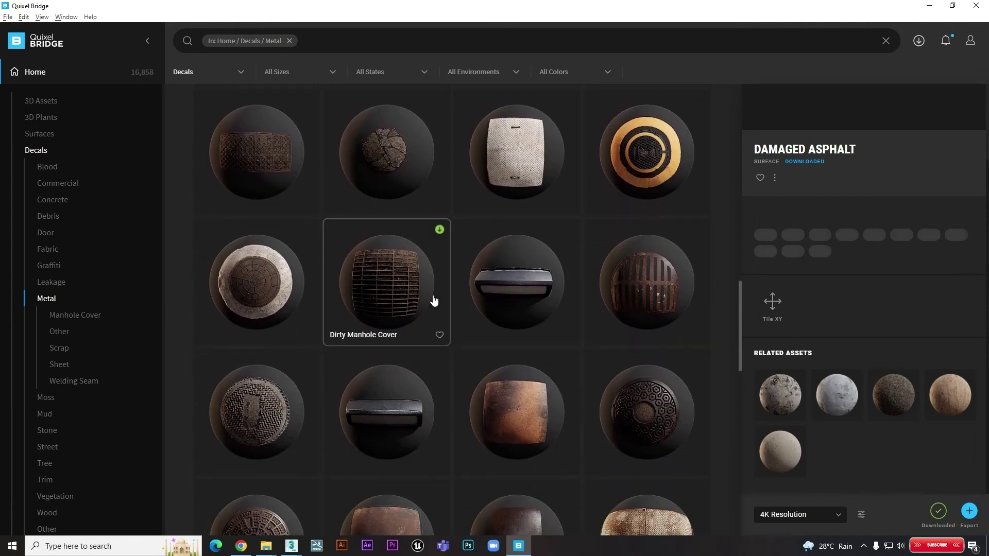
pyautogui.scroll(-1, 309, 371)
pyautogui.scroll(-3, 263, 391)
pyautogui.scroll(-2, 437, 354)
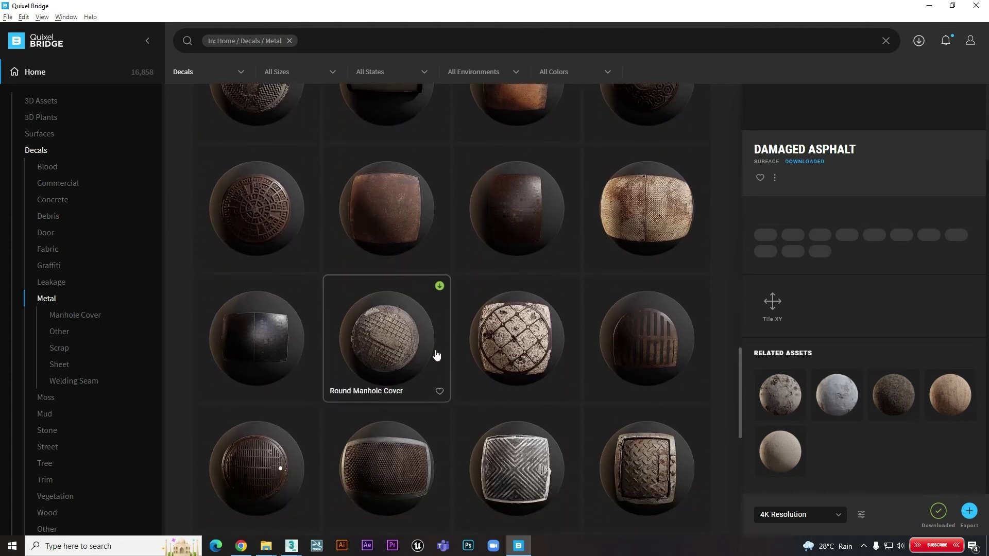
pyautogui.scroll(-2, 437, 354)
pyautogui.scroll(-1, 438, 354)
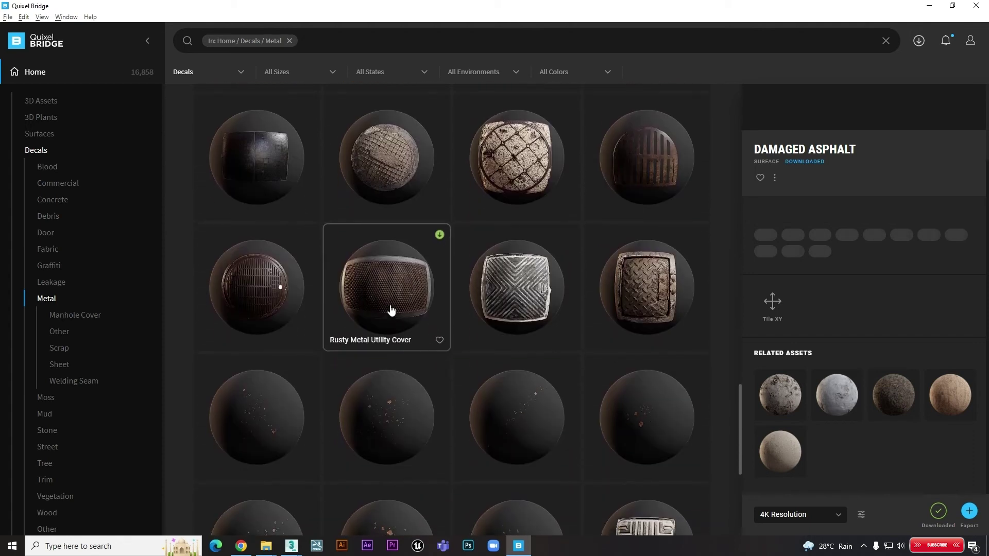
pyautogui.scroll(-3, 504, 296)
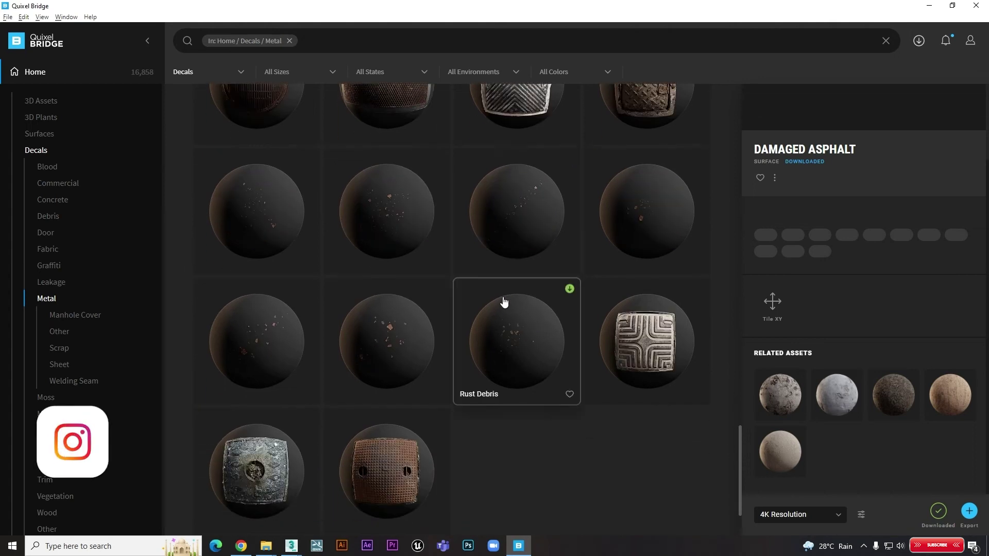
pyautogui.scroll(-1, 505, 304)
pyautogui.scroll(-1, 502, 301)
pyautogui.scroll(-2, 501, 298)
pyautogui.scroll(-2, 499, 296)
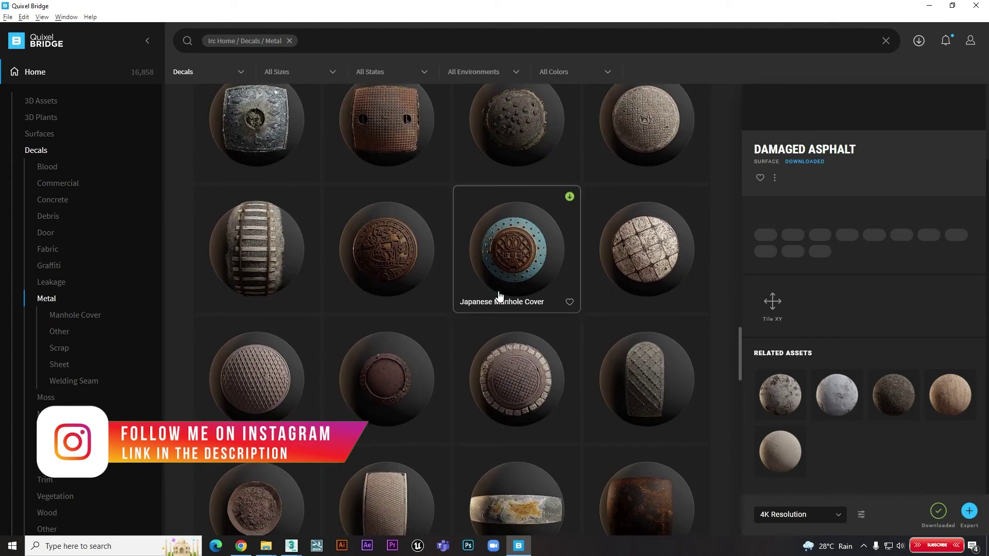
pyautogui.scroll(-2, 499, 294)
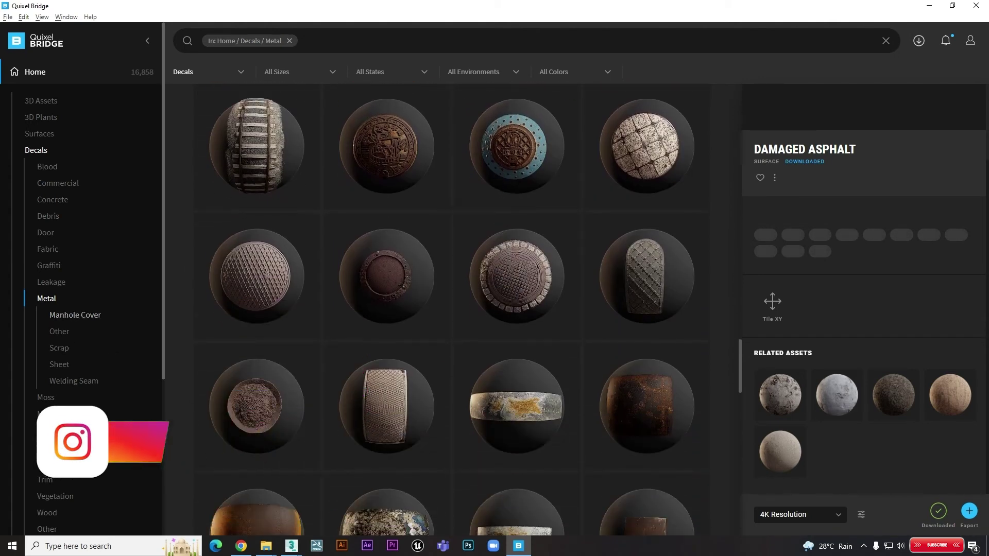
pyautogui.scroll(-4, 65, 403)
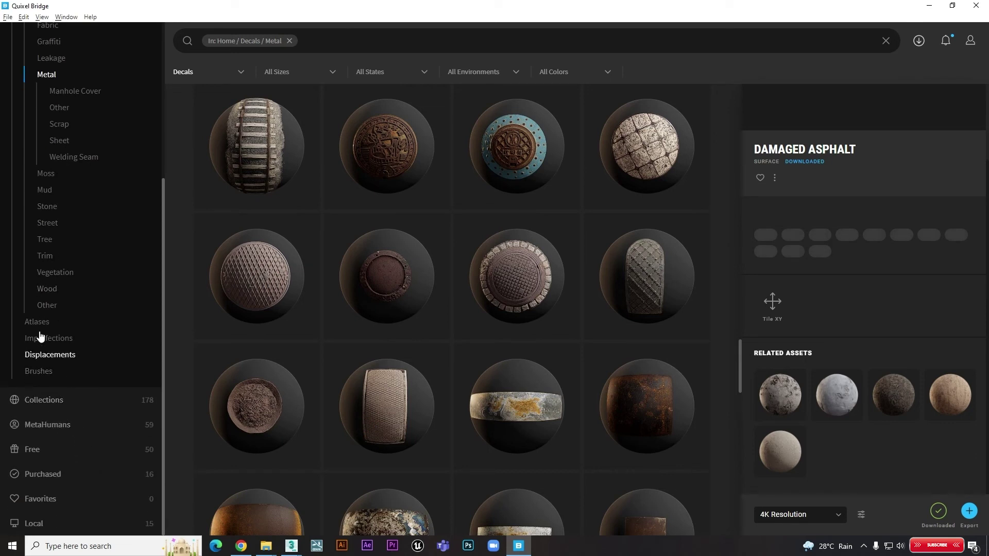
# - Browse the Atlases library, then the Imperfections library
pyautogui.click(146, 325)
pyautogui.scroll(-5, 503, 311)
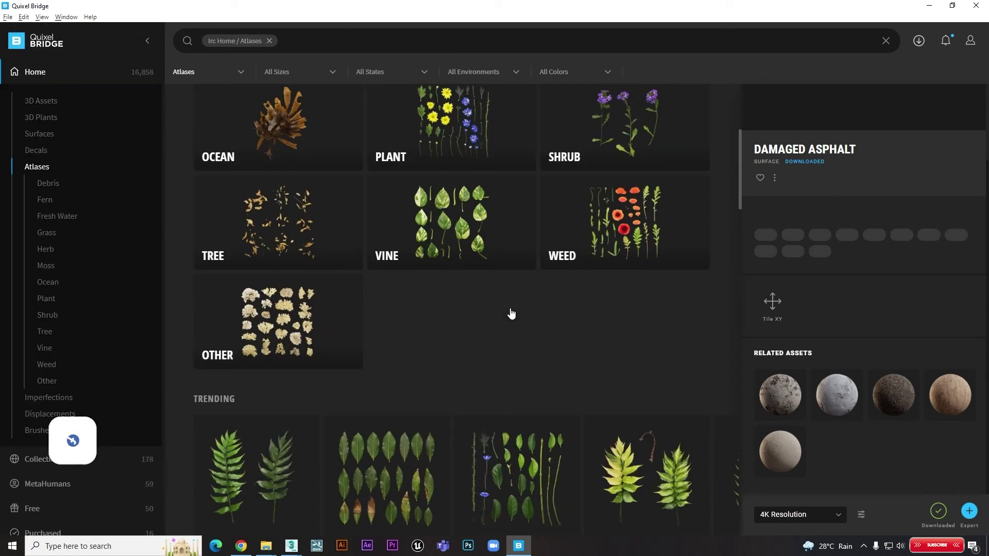
pyautogui.scroll(-4, 510, 312)
pyautogui.scroll(-10, 511, 309)
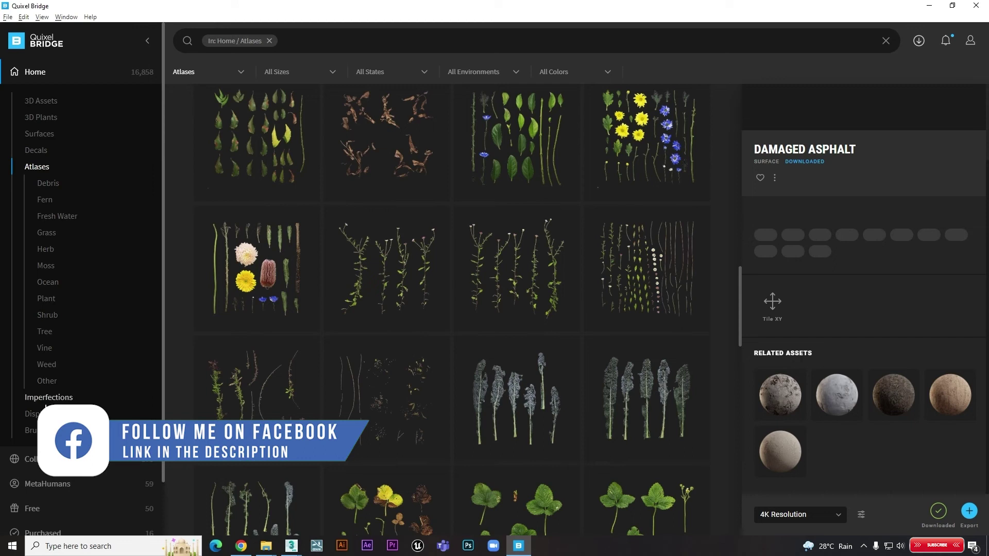
pyautogui.click(82, 398)
pyautogui.scroll(-2, 421, 315)
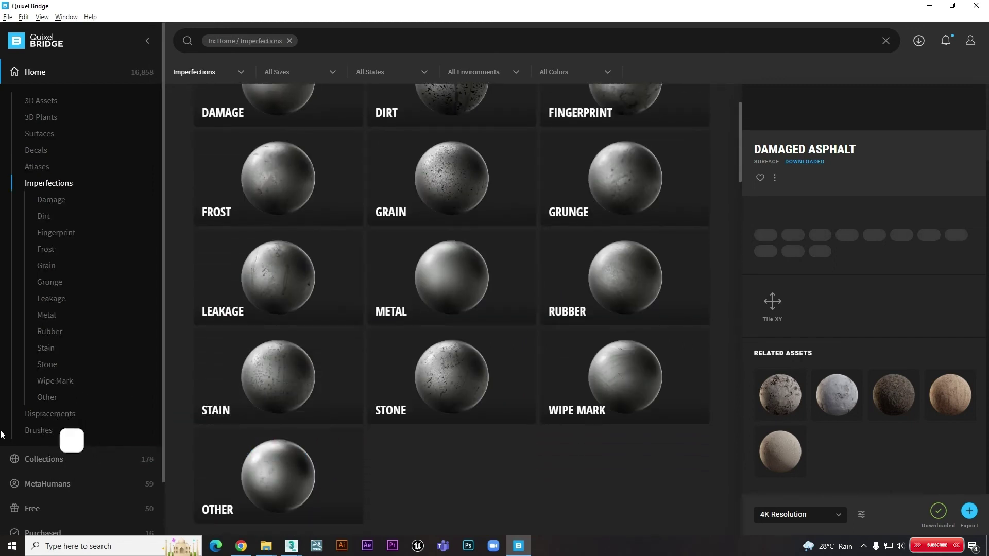
# - Browse the Displacements library, then view the Brushes categories
pyautogui.click(50, 414)
pyautogui.scroll(-3, 402, 336)
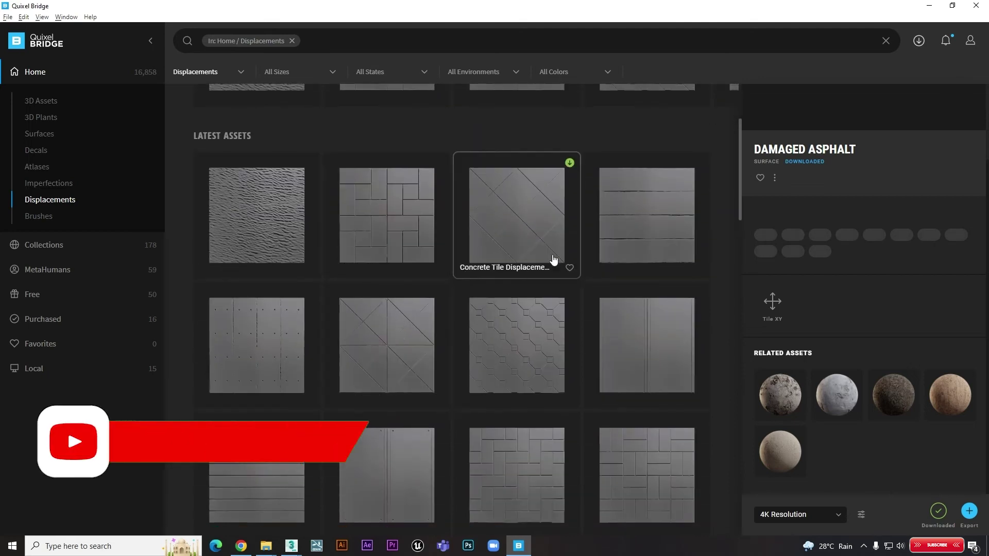
pyautogui.scroll(-5, 464, 273)
pyautogui.scroll(-7, 490, 265)
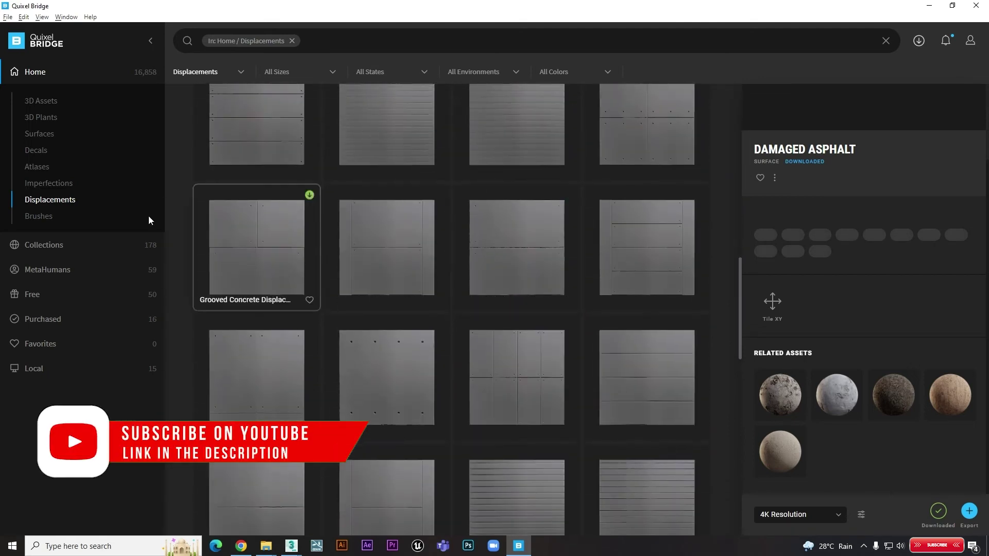
pyautogui.click(41, 216)
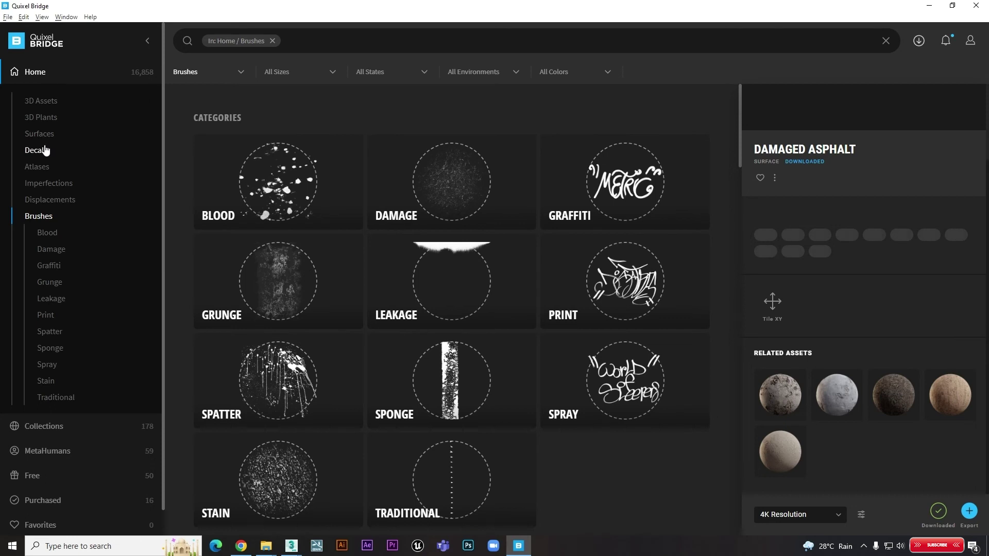
# - Show the Interior subcategory of 3D Assets
pyautogui.click(44, 103)
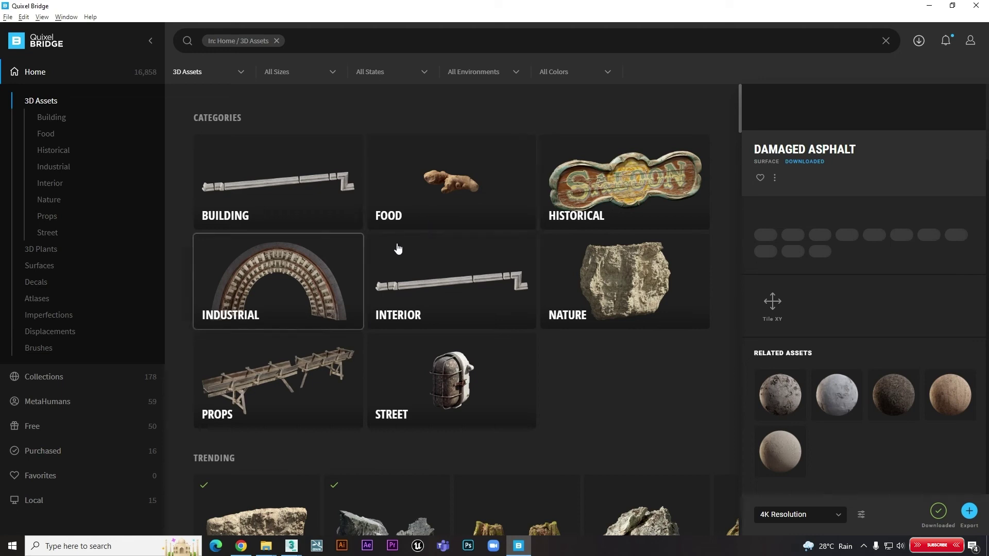
pyautogui.click(50, 183)
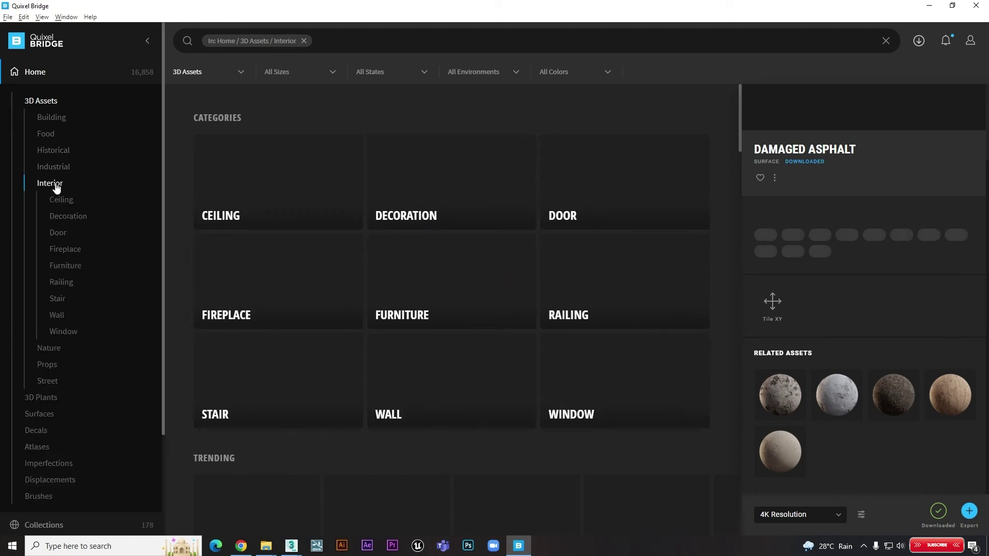
pyautogui.scroll(-3, 345, 529)
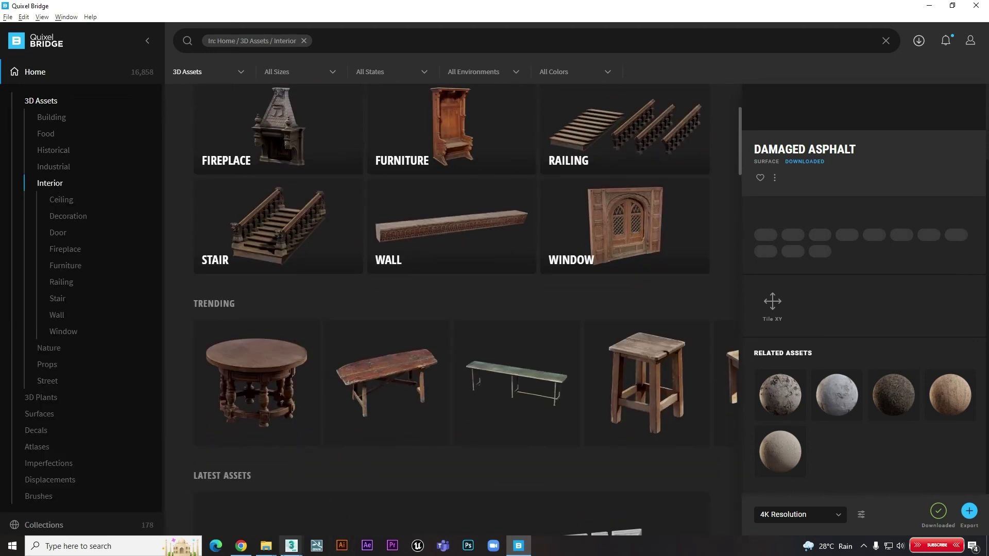
# - In the test.max scene, select the green circle and zoom, then return to Bridge
pyautogui.moveTo(290, 546)
pyautogui.click(335, 515)
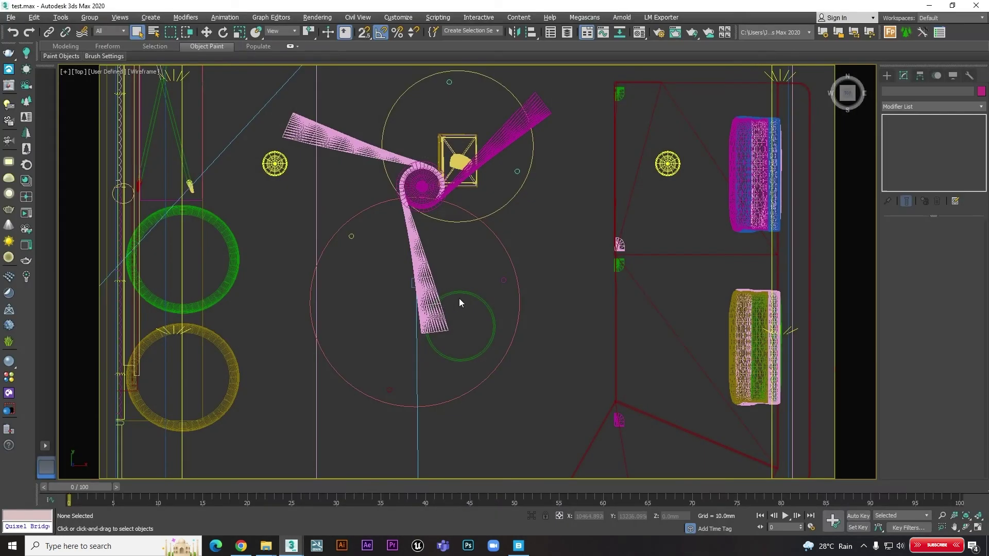
pyautogui.click(479, 298)
pyautogui.scroll(-3, 501, 282)
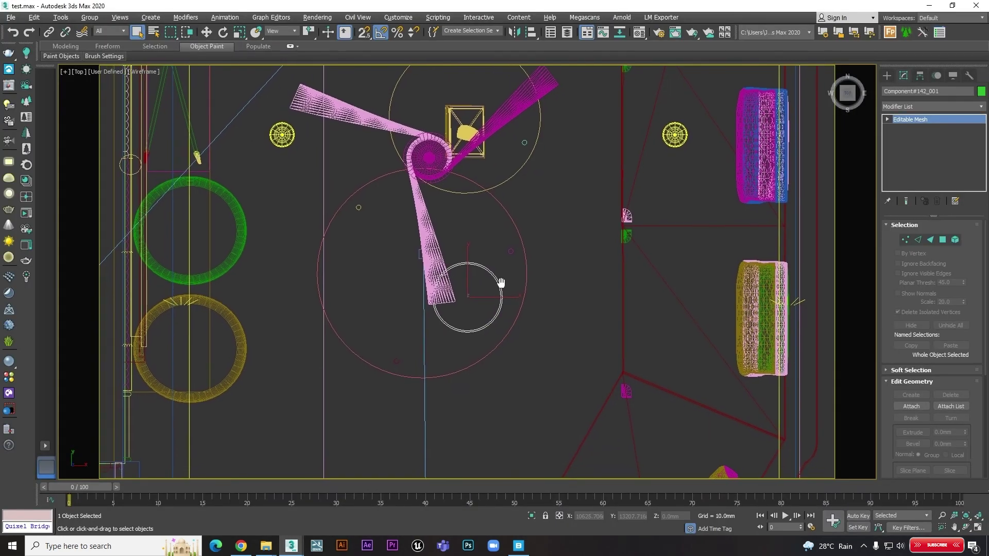
pyautogui.scroll(-2, 501, 282)
pyautogui.scroll(-2, 501, 282)
pyautogui.scroll(2, 494, 278)
pyautogui.hotkey('alt', 'Tab')
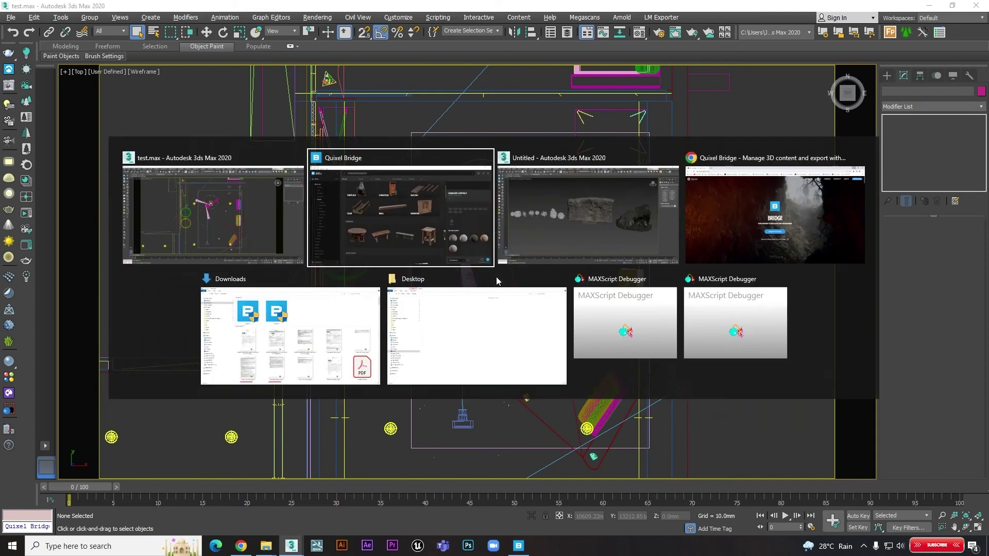
pyautogui.scroll(-5, 490, 309)
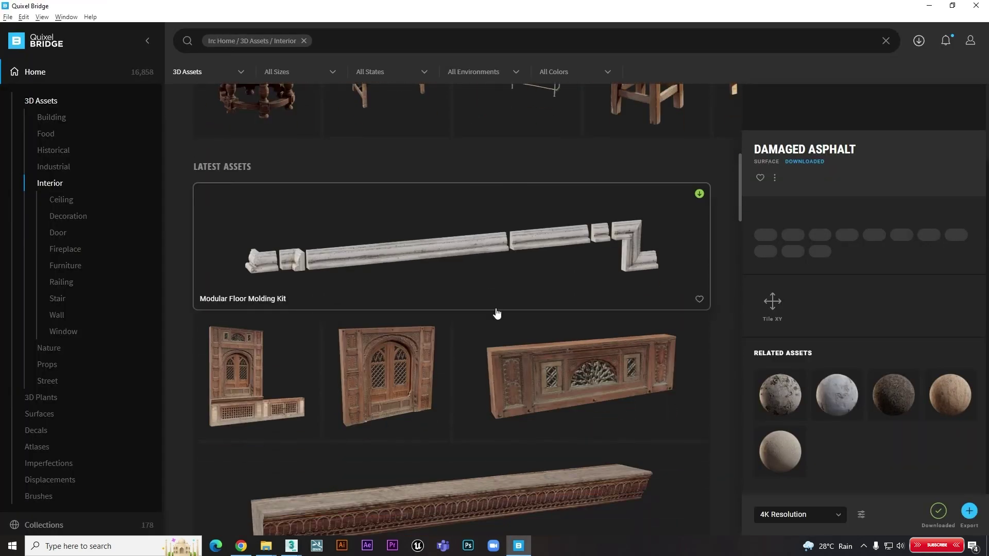
pyautogui.scroll(-5, 495, 311)
pyautogui.scroll(-5, 496, 313)
pyautogui.scroll(-3, 496, 313)
pyautogui.scroll(5, 496, 313)
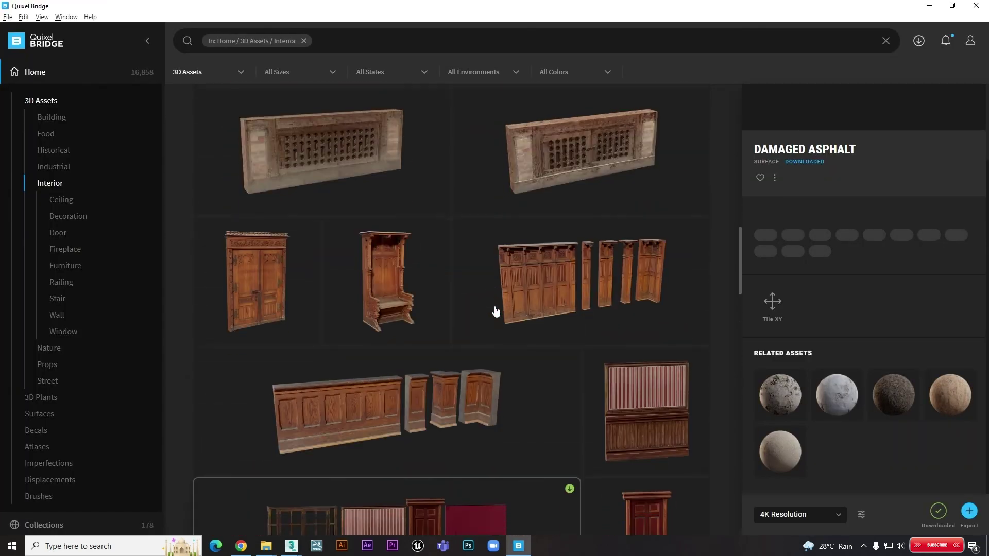
pyautogui.scroll(-10, 496, 311)
pyautogui.scroll(-3, 496, 311)
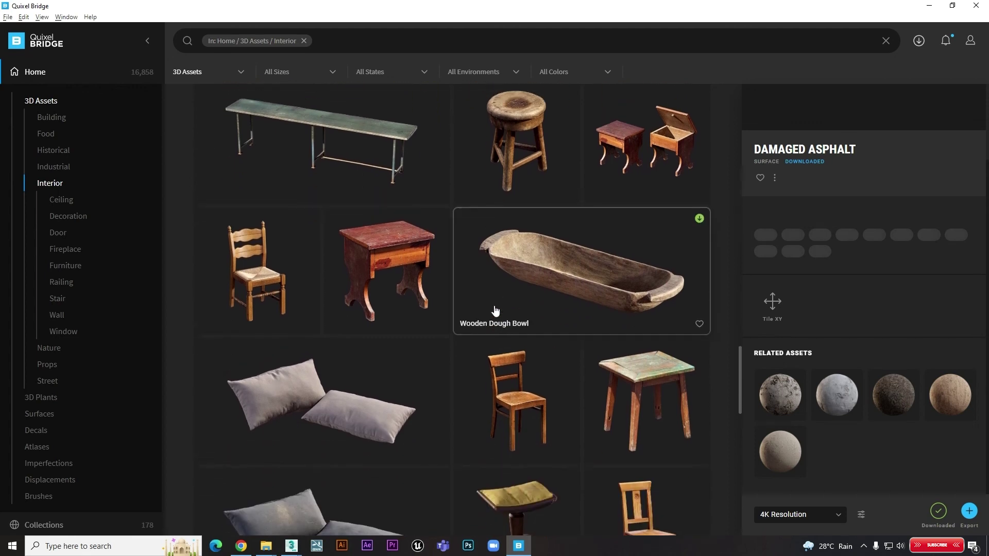
pyautogui.scroll(-5, 496, 311)
pyautogui.scroll(-3, 474, 331)
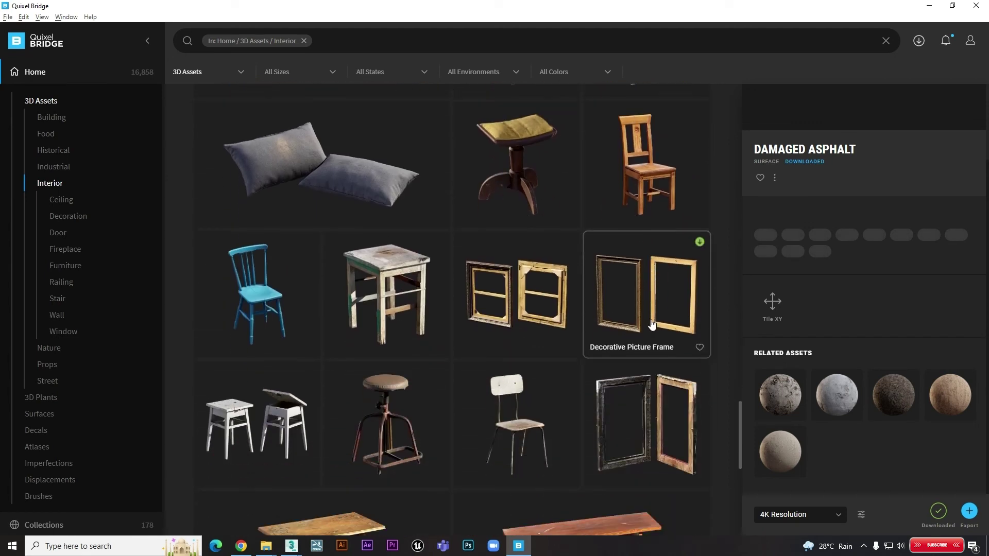